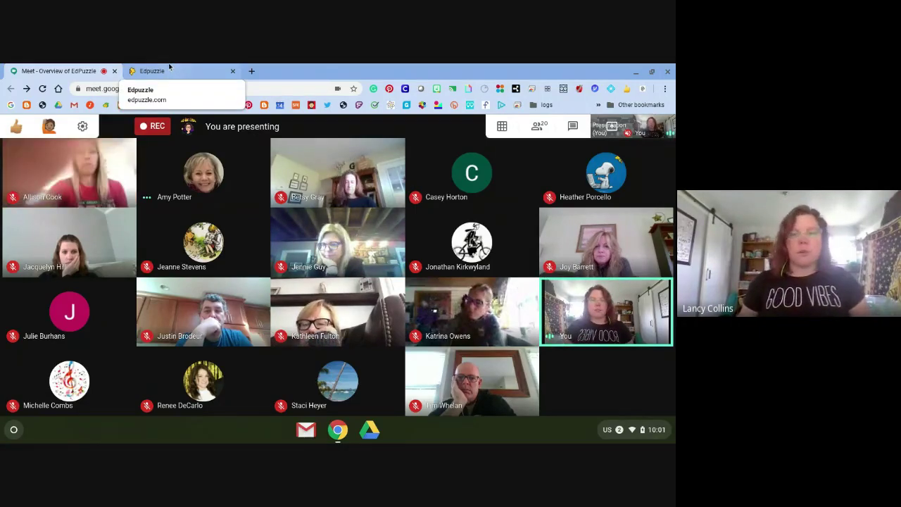
Look at the Edpuzzle home page, return to the Google Meet call and open its chat to read the messages.
left_click(169, 67)
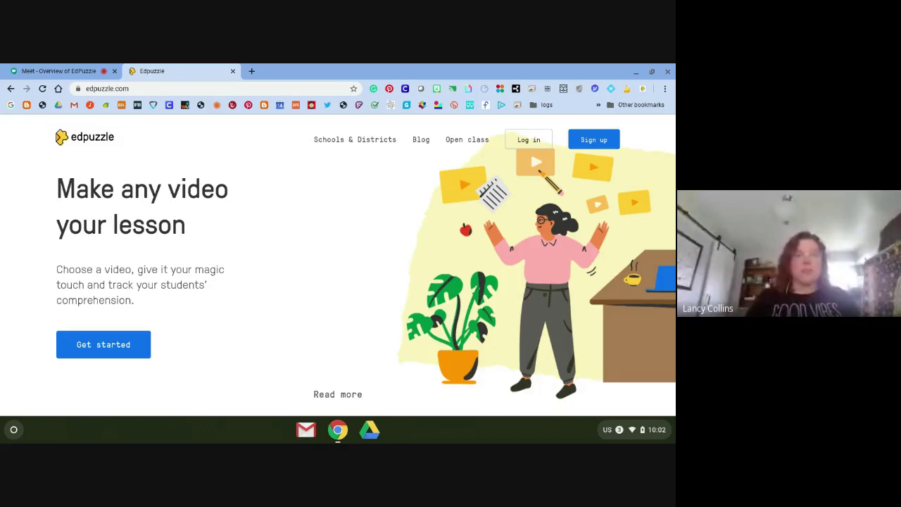
left_click(86, 70)
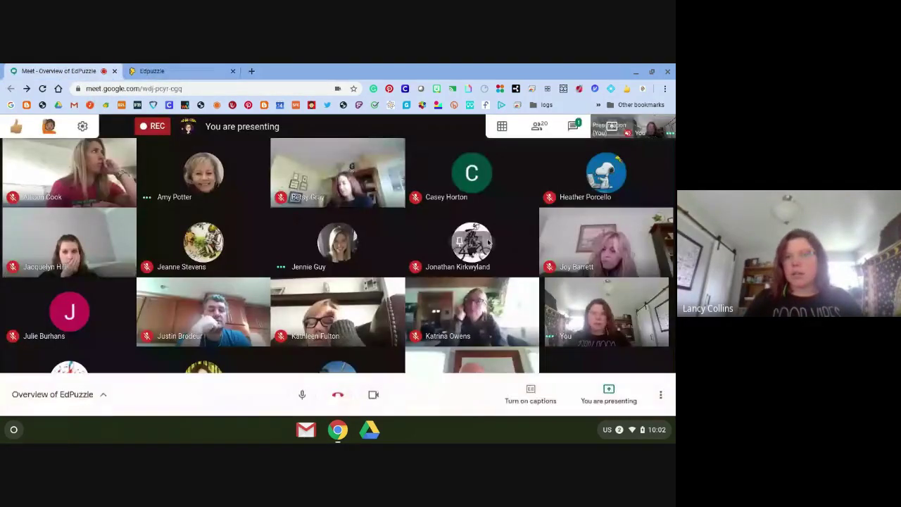
left_click(574, 127)
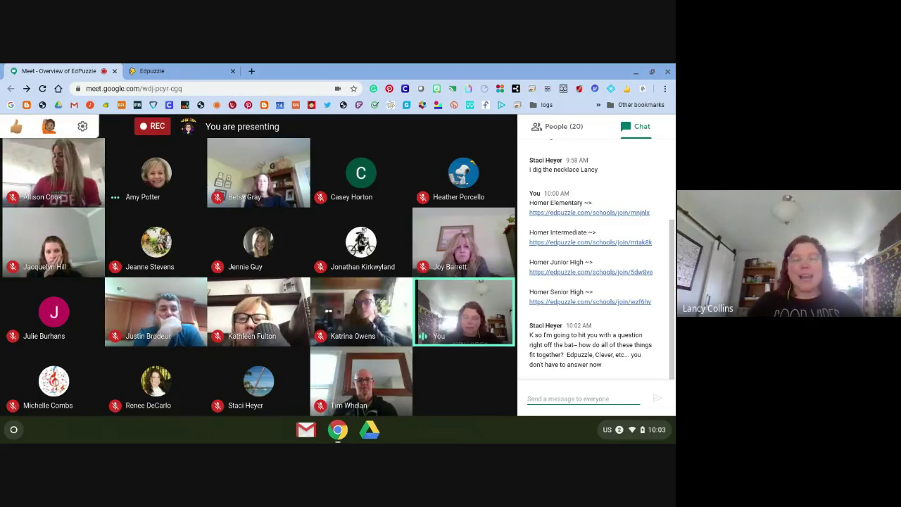
left_click(563, 398)
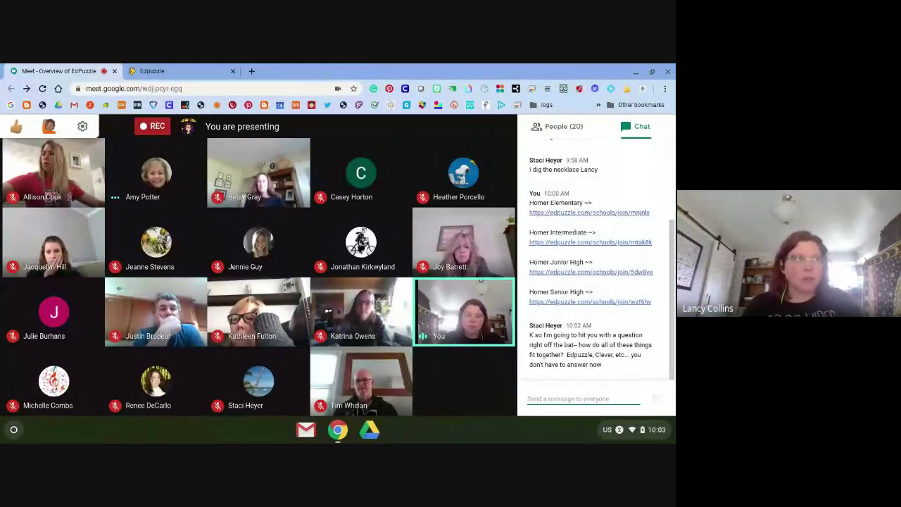
left_click(563, 399)
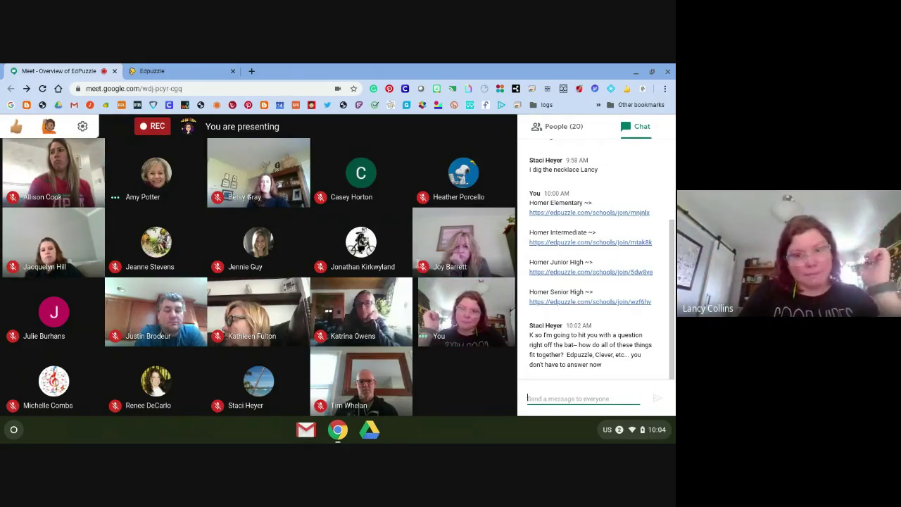
Switch to Edpuzzle, log in as a teacher with the school Google account, and open the list of classes.
left_click(176, 68)
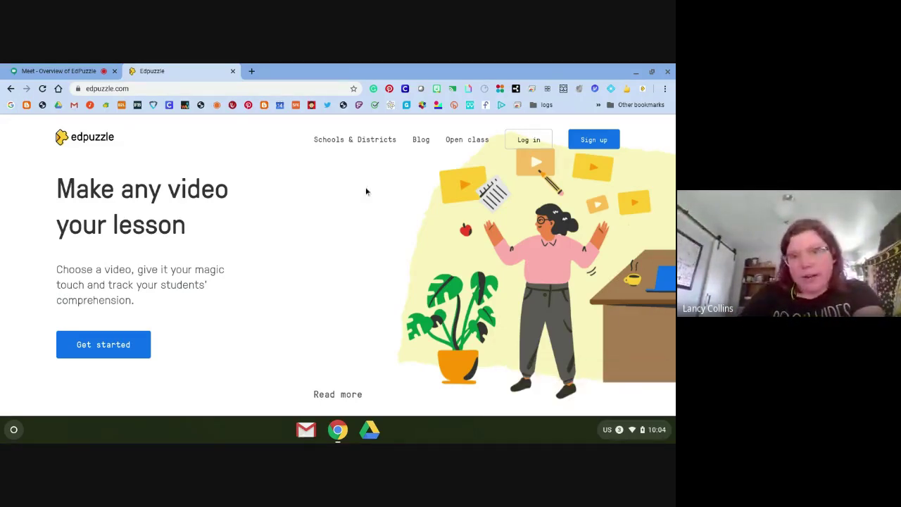
left_click(528, 140)
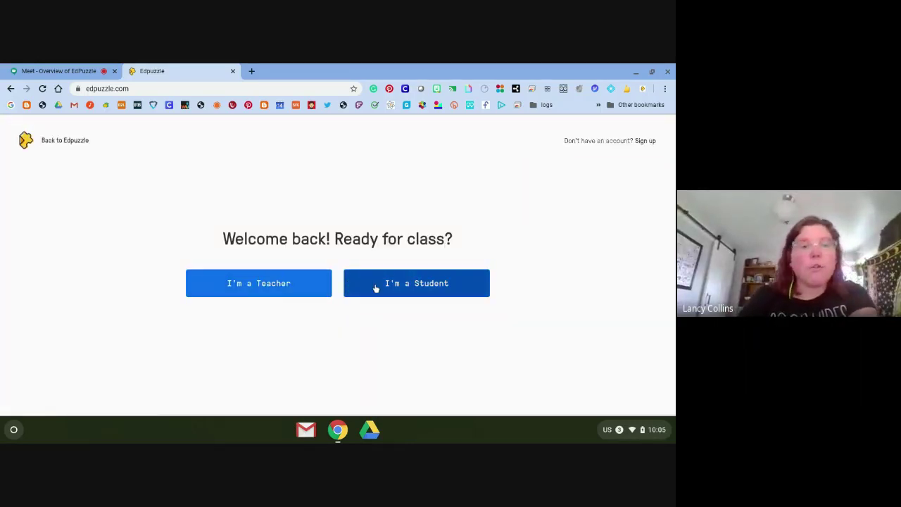
left_click(281, 284)
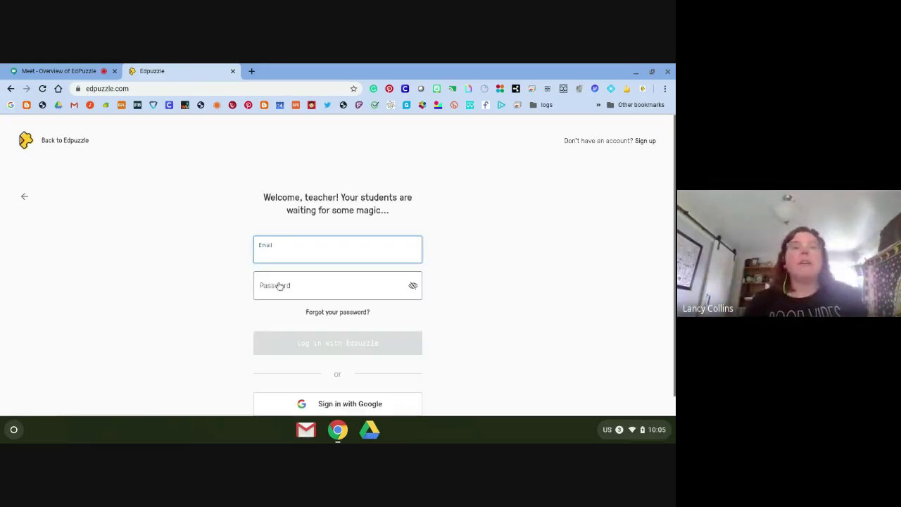
scroll(233, 285, "down", 1)
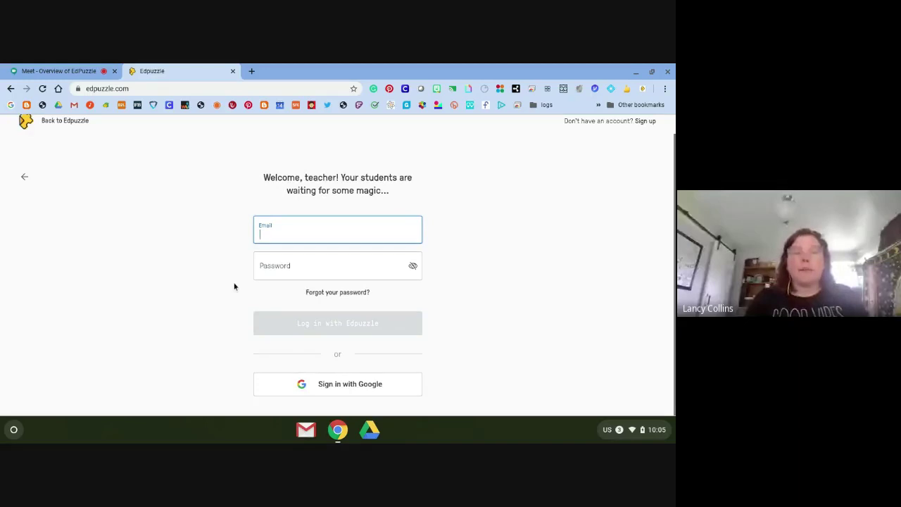
left_click(337, 387)
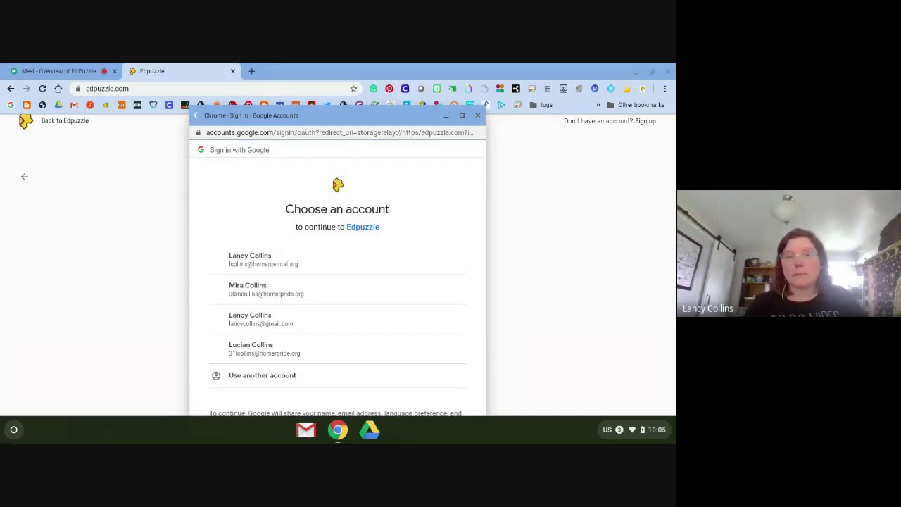
left_click(261, 264)
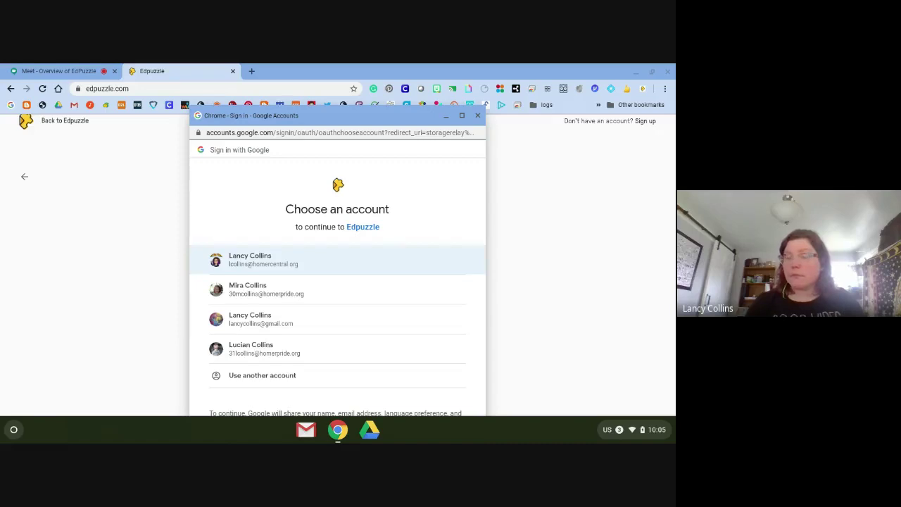
left_click(243, 264)
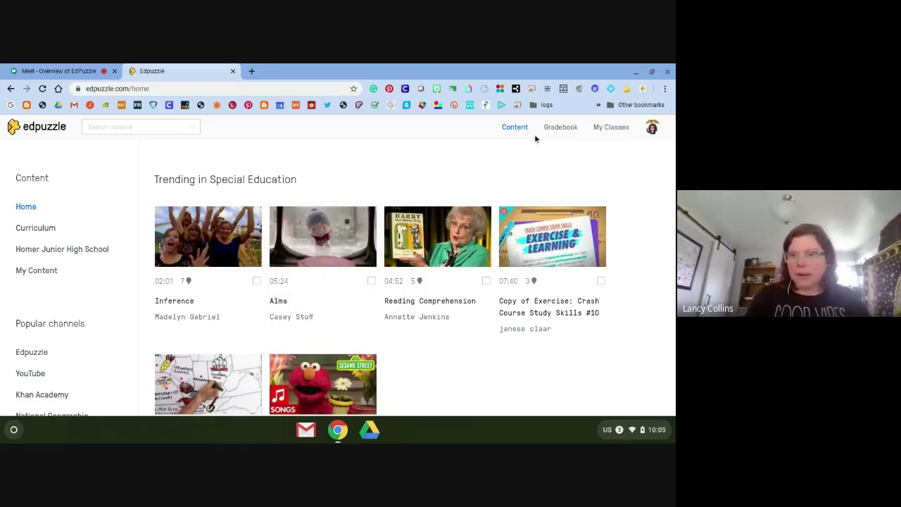
left_click(608, 128)
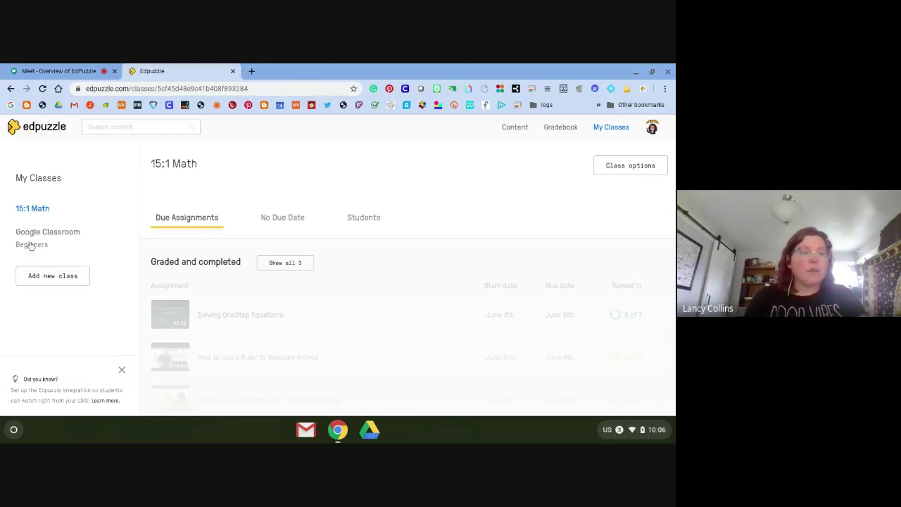
Select the 2019 Homer Innovative Teaching class for import from Google Classroom, and cancel the import.
left_click(32, 275)
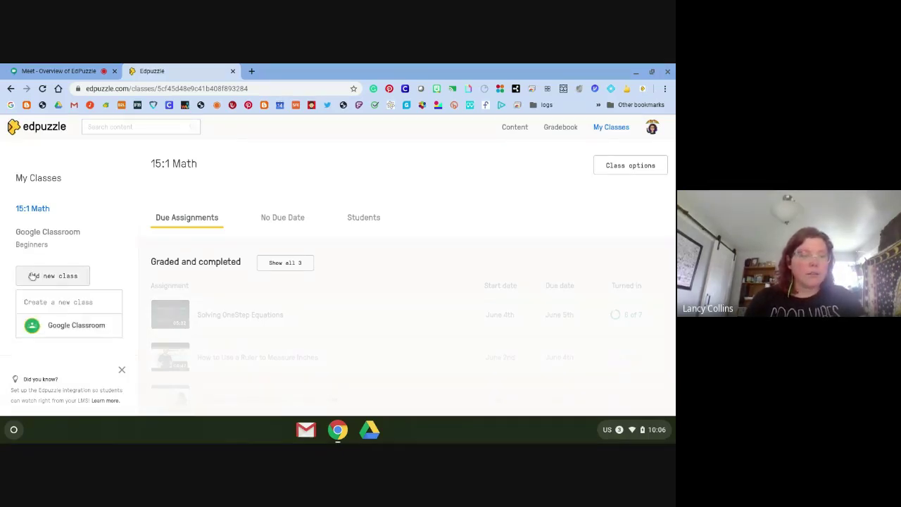
left_click(77, 326)
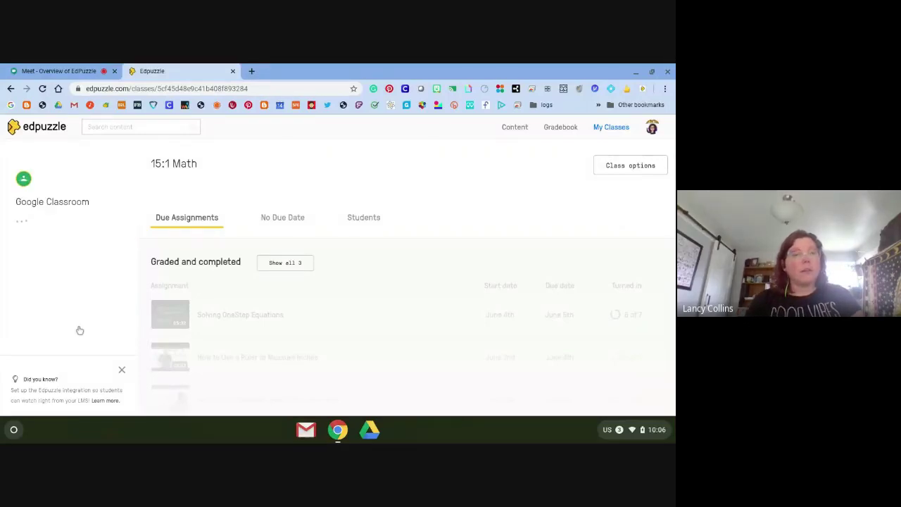
scroll(21, 288, "down", 3)
scroll(21, 288, "down", 5)
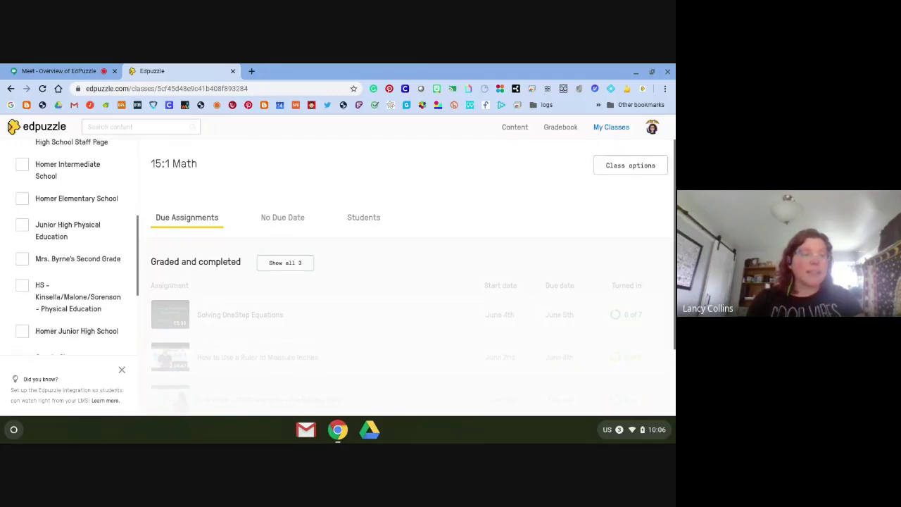
scroll(21, 252, "down", 3)
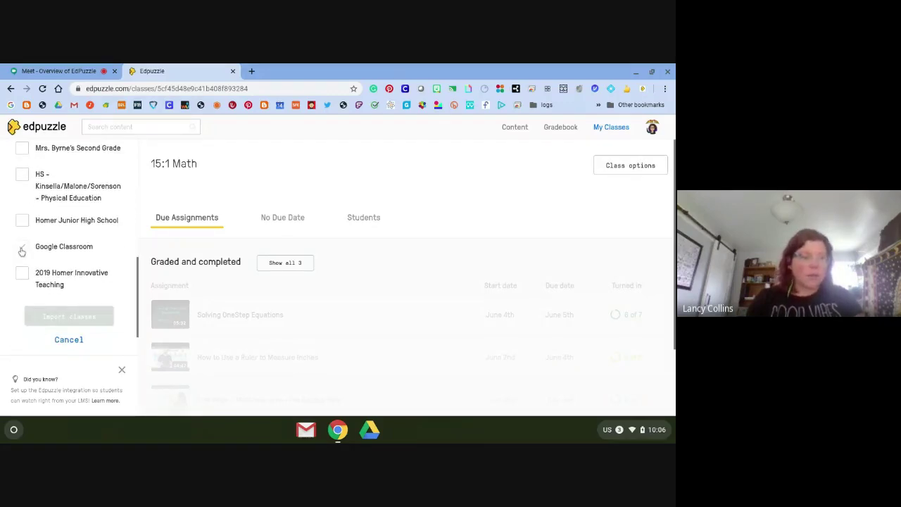
scroll(23, 285, "up", 5)
scroll(54, 218, "down", 3)
scroll(53, 217, "down", 1)
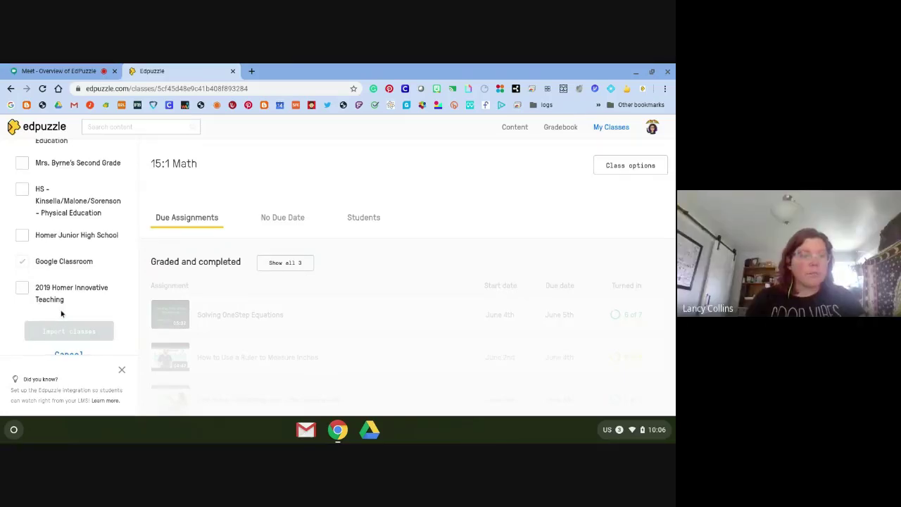
left_click(22, 289)
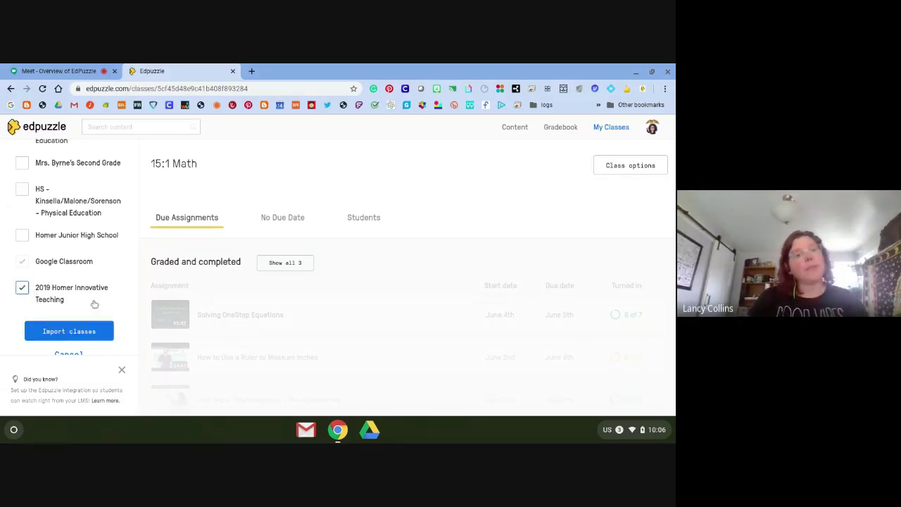
left_click(71, 354)
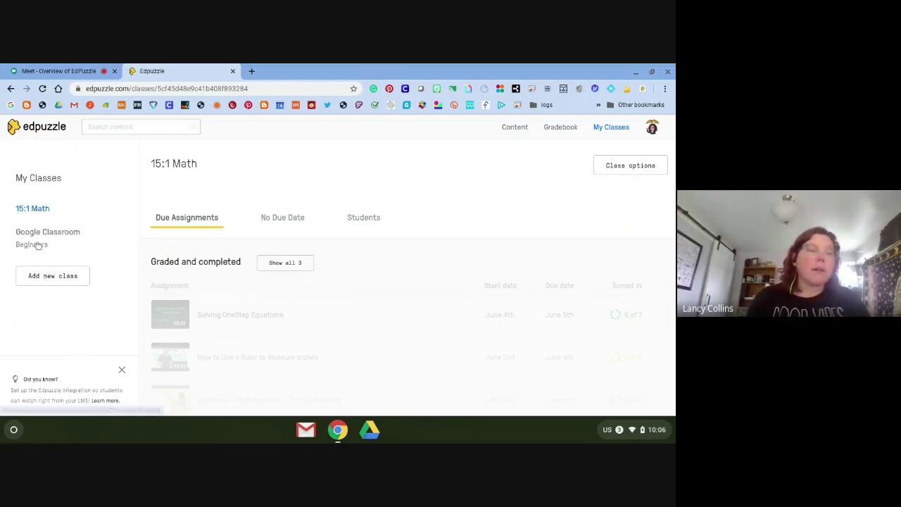
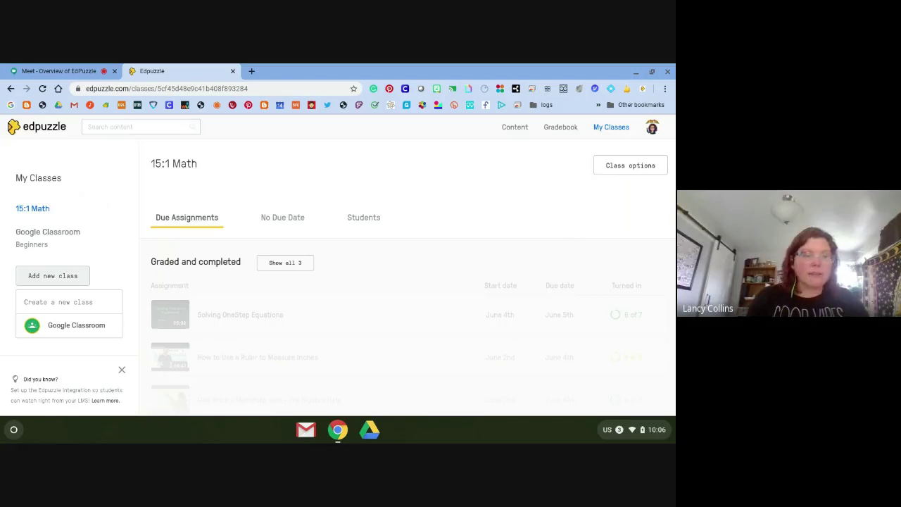
Create a new class of the Classic type, named after the teacher, with no description.
left_click(30, 303)
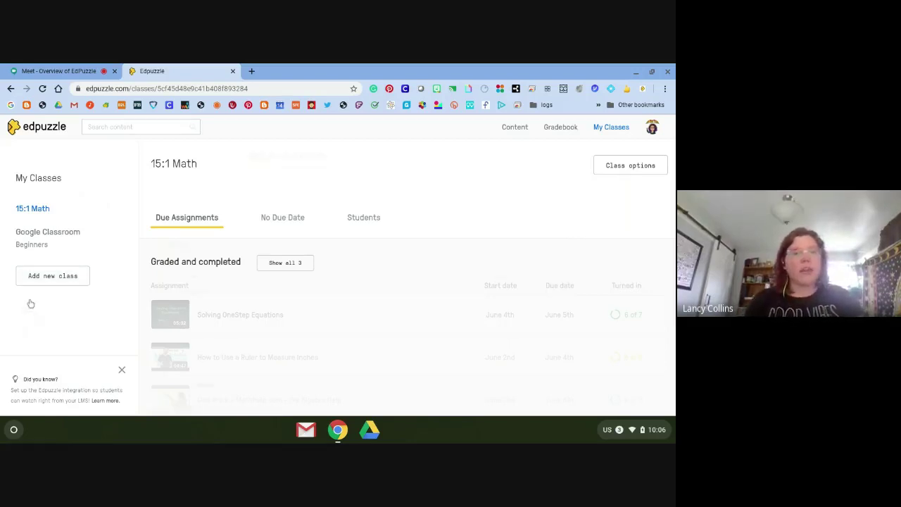
scroll(62, 257, "down", 2)
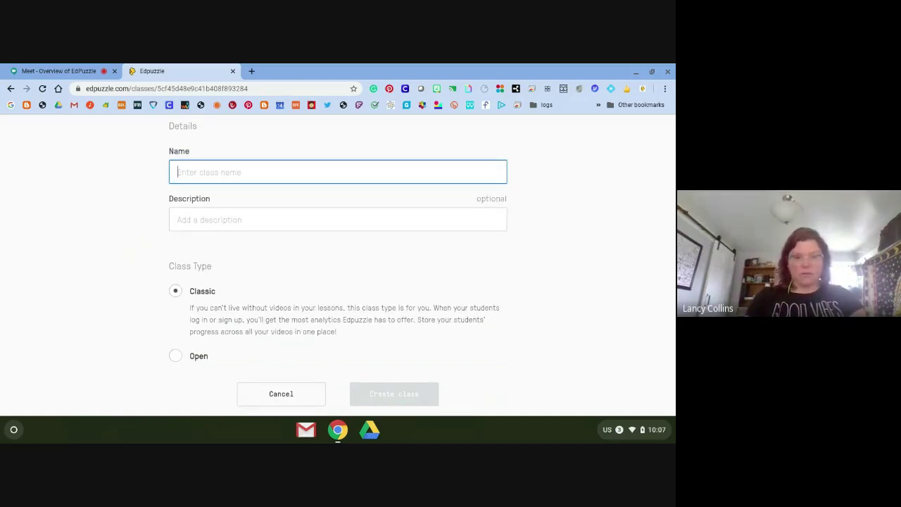
type("Mrs. Collins's Class")
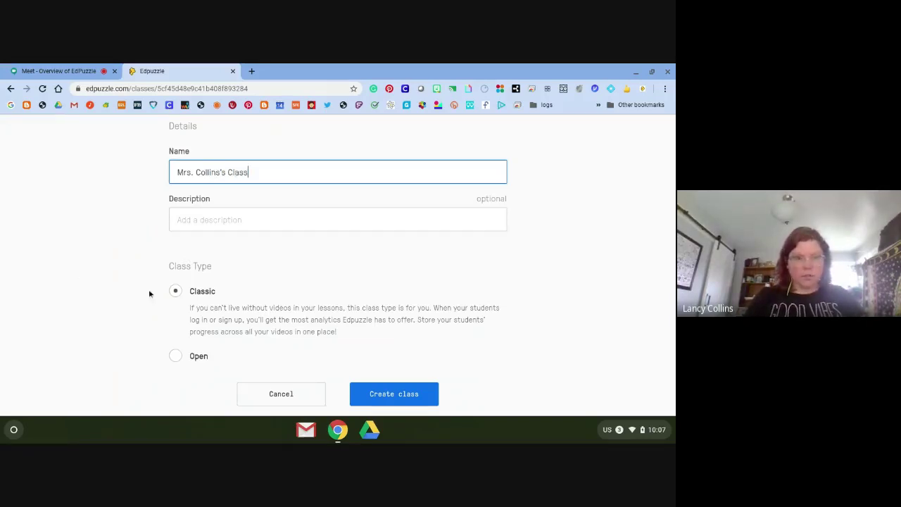
scroll(119, 333, "down", 1)
scroll(119, 333, "down", 1)
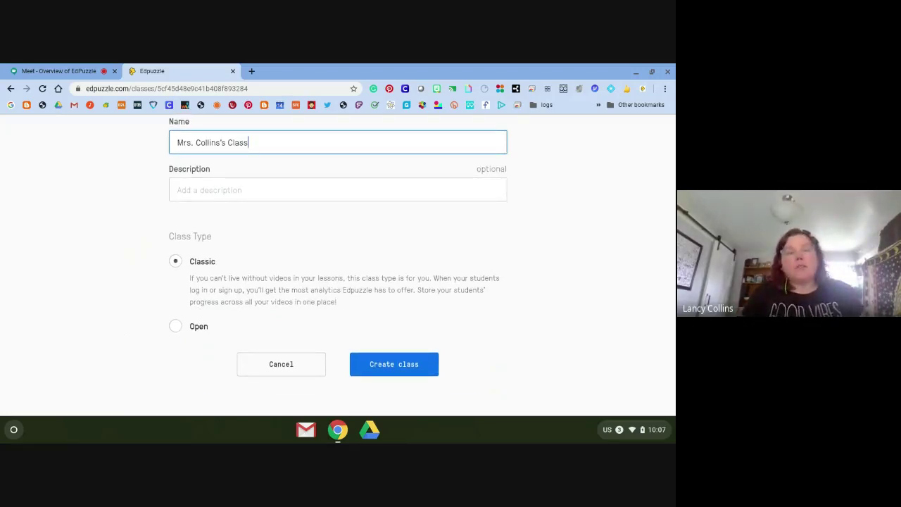
left_click(176, 329)
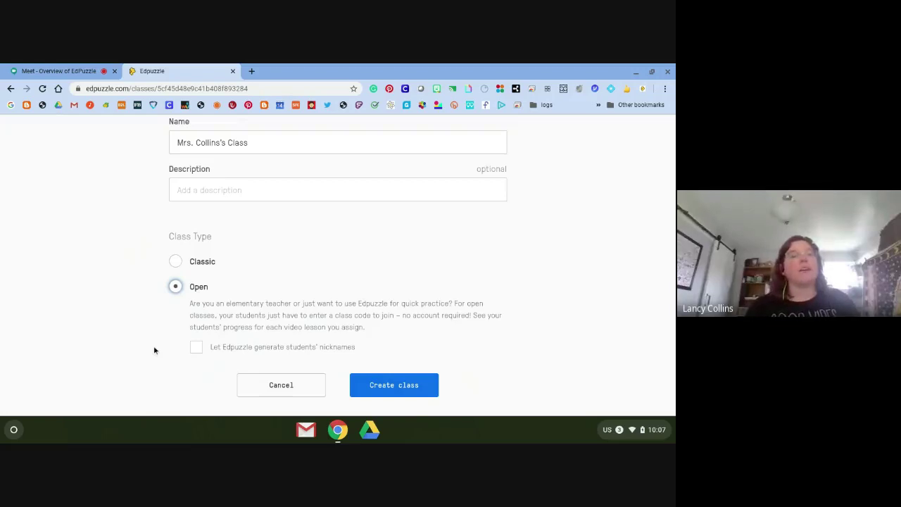
left_click(175, 262)
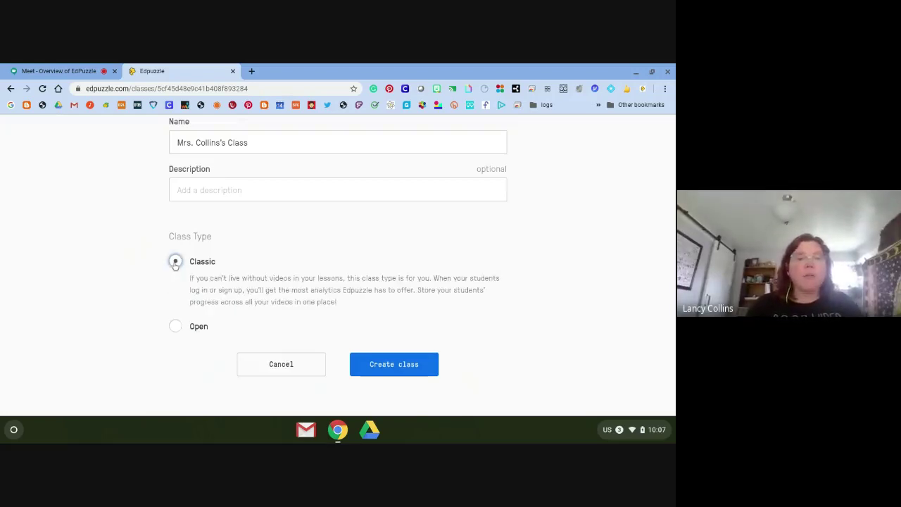
left_click(378, 364)
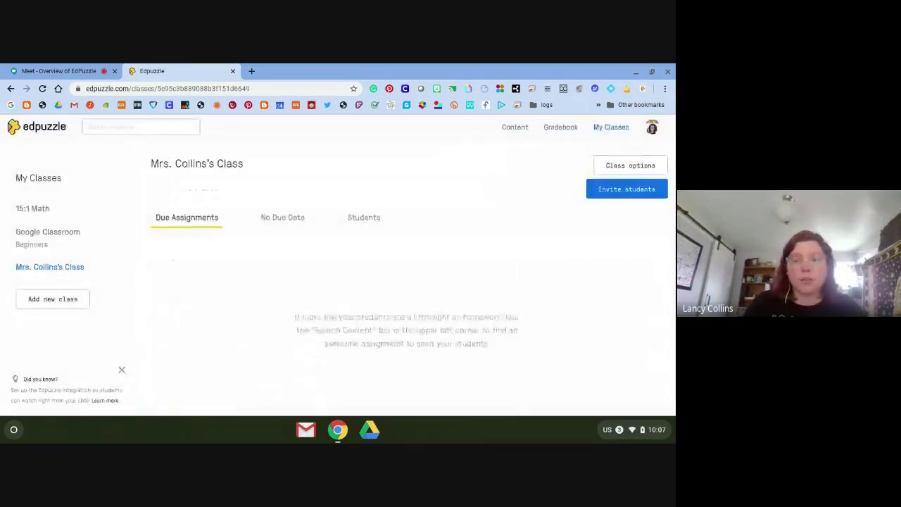
View the student invitation options of the new class, close them, and open the Google Classroom class.
left_click(614, 190)
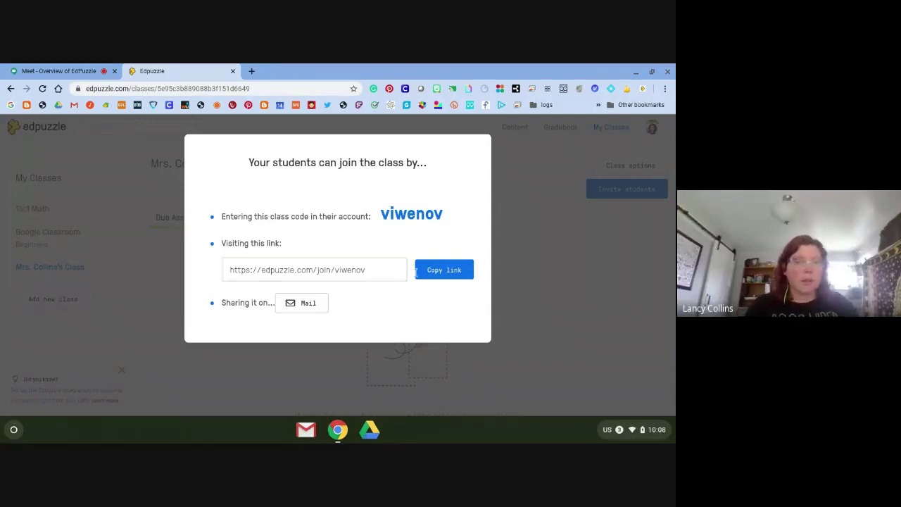
left_click(133, 338)
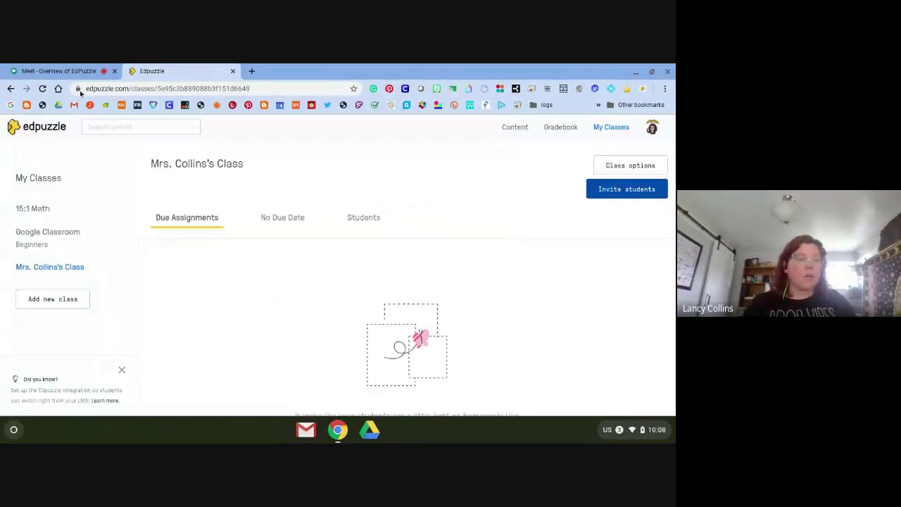
left_click(21, 234)
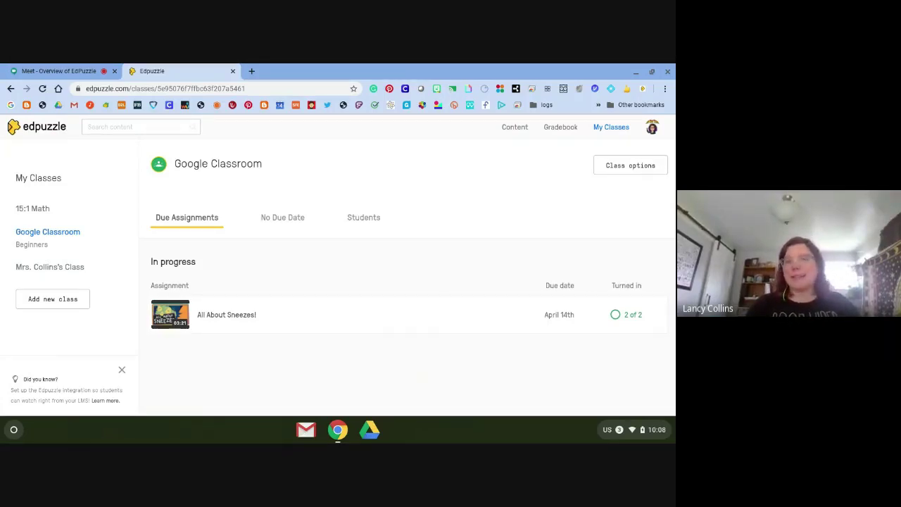
Open the Curriculum section of the content library and look over its school levels.
left_click(515, 130)
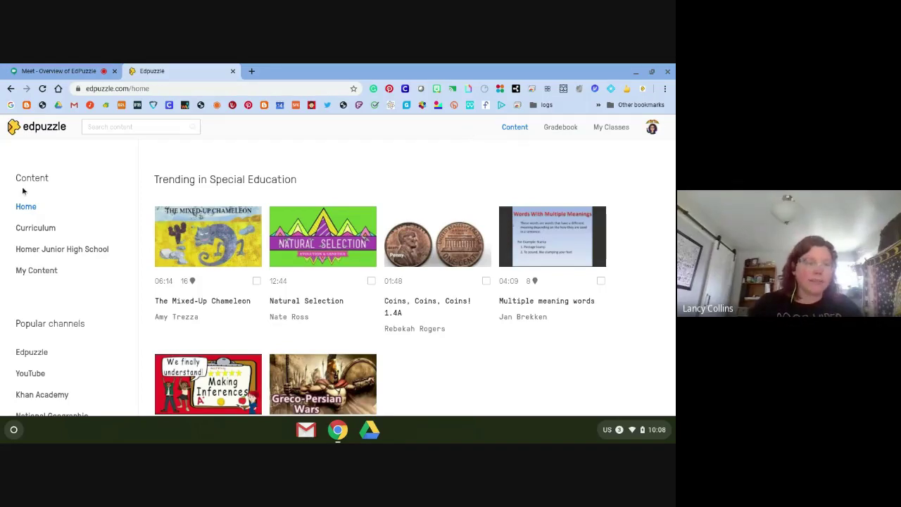
left_click(43, 229)
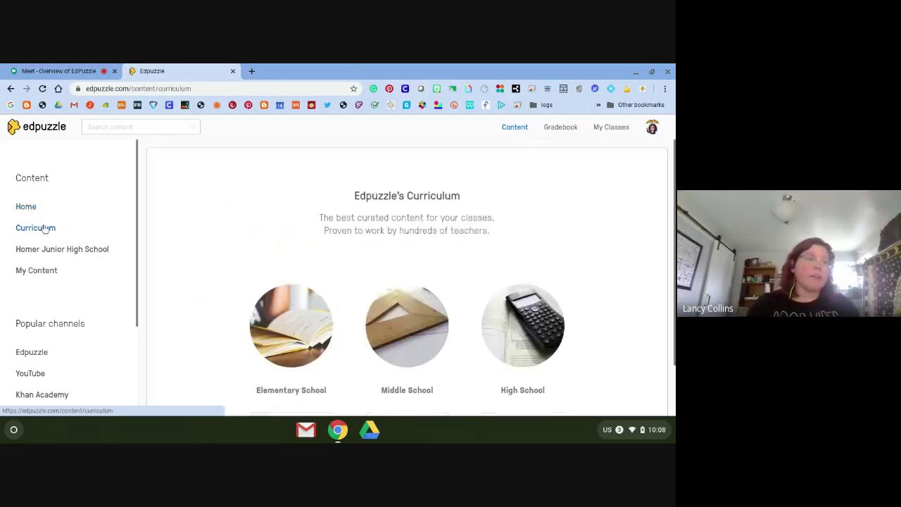
scroll(243, 312, "down", 1)
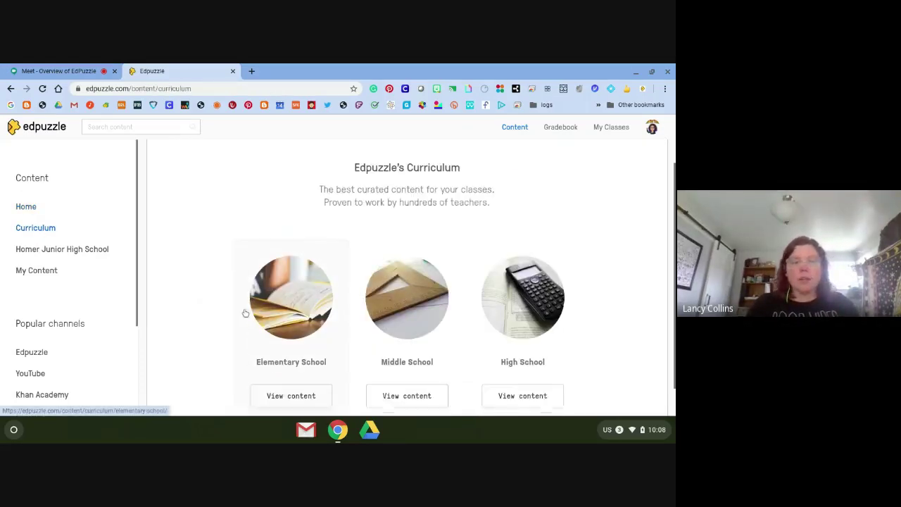
scroll(245, 313, "down", 1)
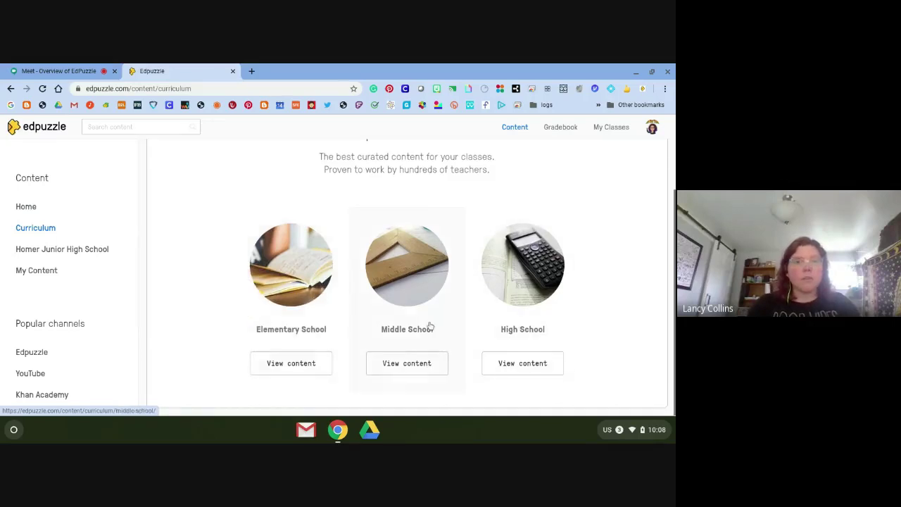
Open the Elementary School content of the curriculum and look over its folders and videos.
left_click(317, 367)
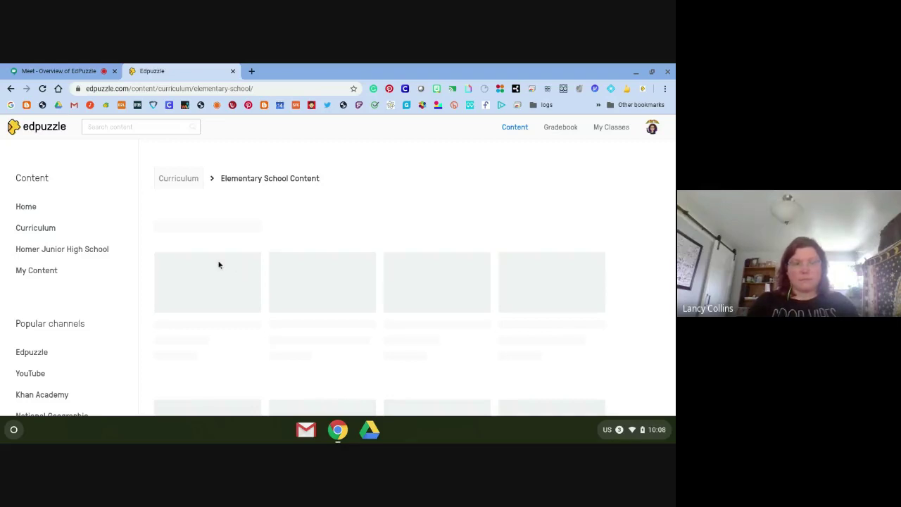
scroll(219, 264, "down", 2)
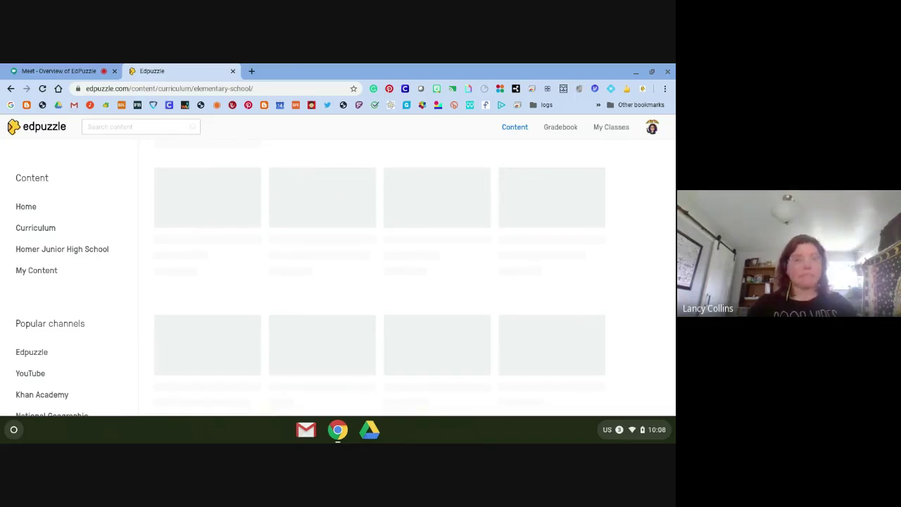
scroll(407, 281, "up", 2)
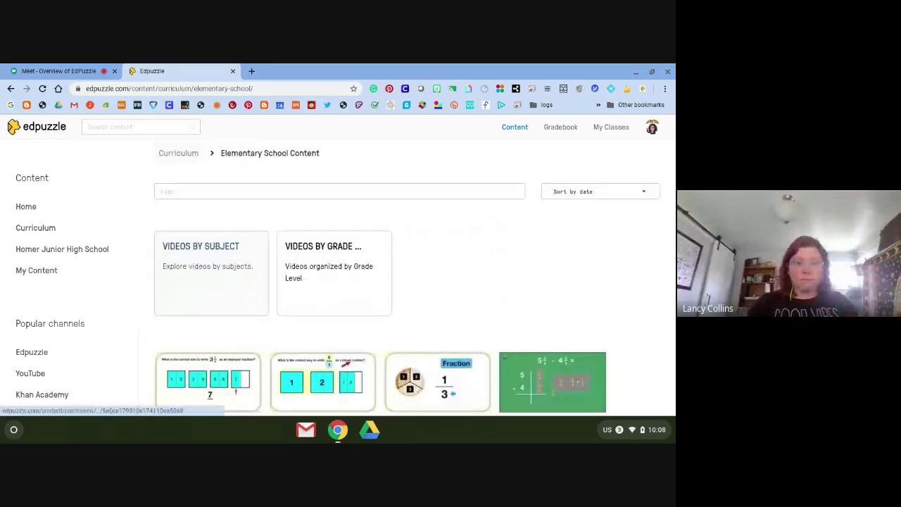
scroll(467, 276, "down", 2)
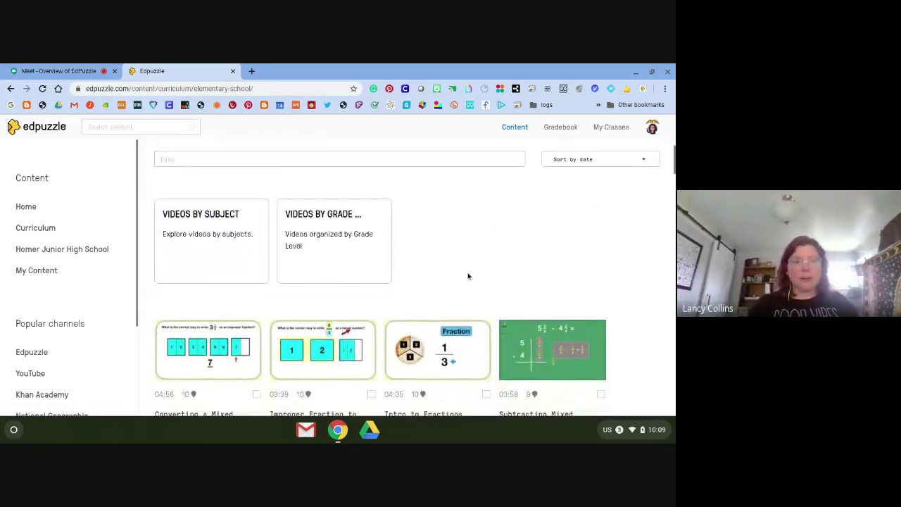
scroll(380, 281, "down", 1)
scroll(380, 280, "down", 2)
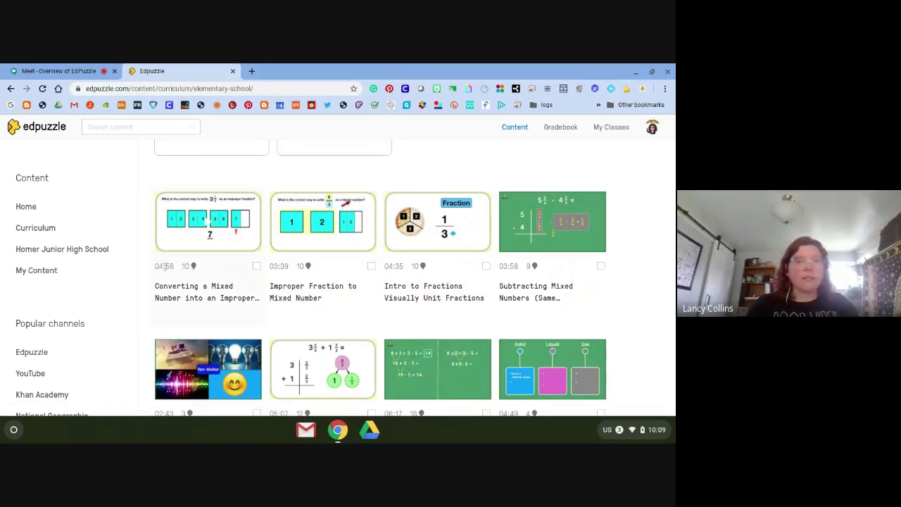
Select the elementary video on converting a mixed number into an improper fraction and copy it to My Content.
mouse_move(194, 268)
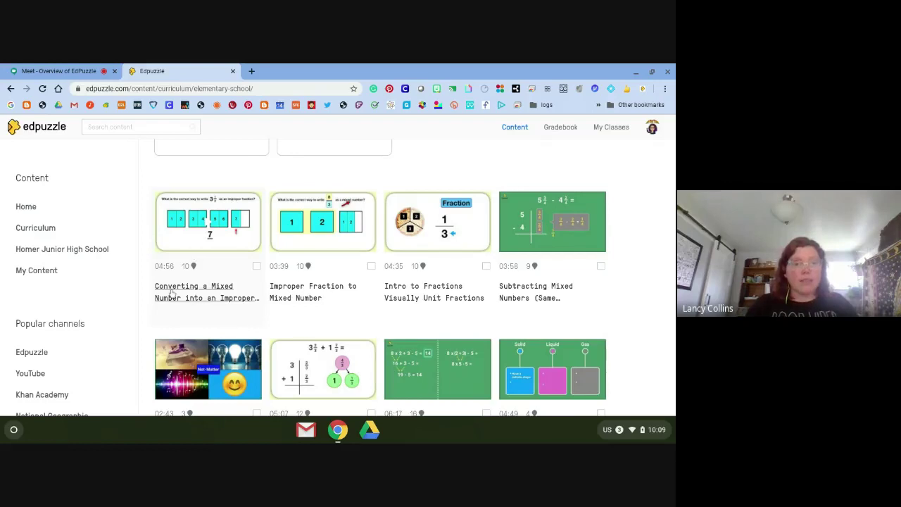
left_click(257, 266)
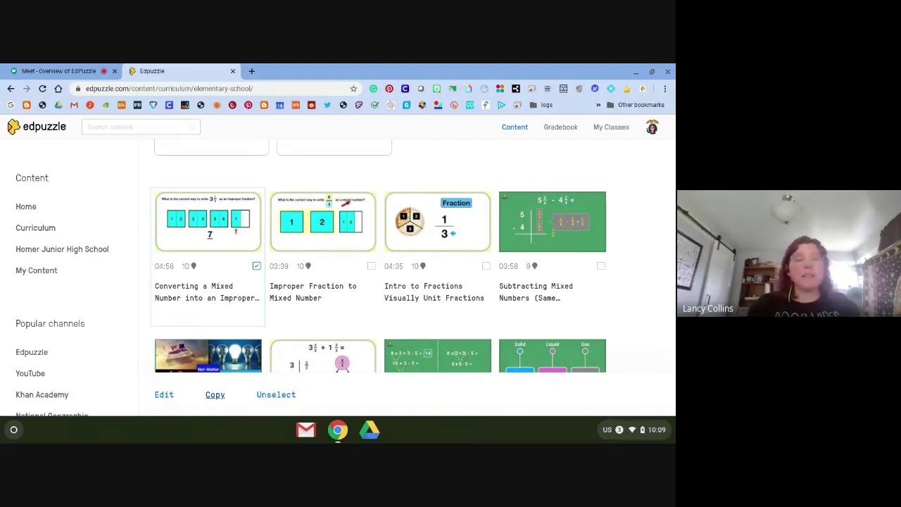
left_click(218, 395)
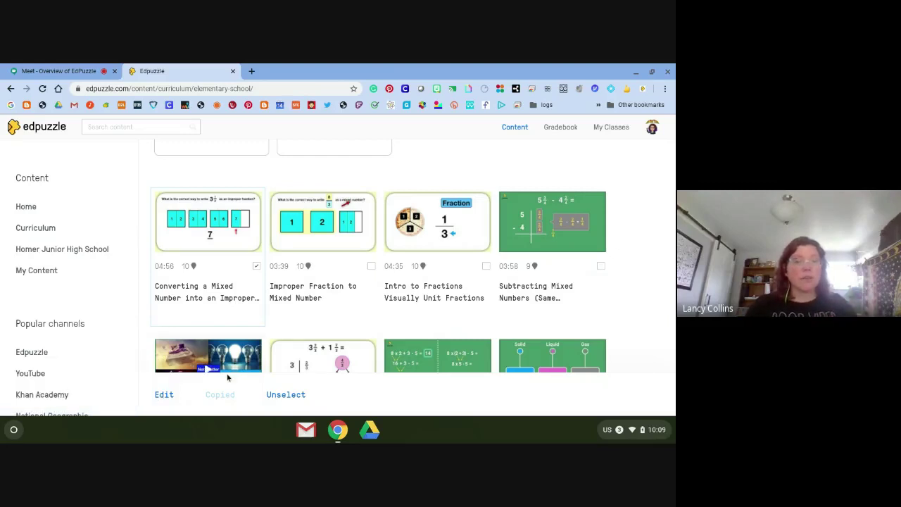
Open My Content and look over the list of saved videos.
left_click(36, 270)
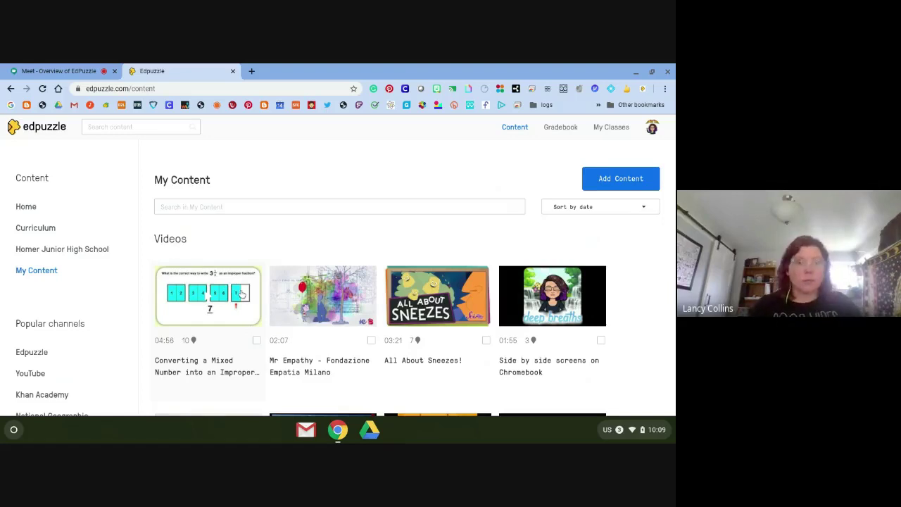
scroll(517, 363, "down", 1)
scroll(517, 364, "down", 7)
scroll(517, 364, "up", 1)
scroll(517, 364, "up", 8)
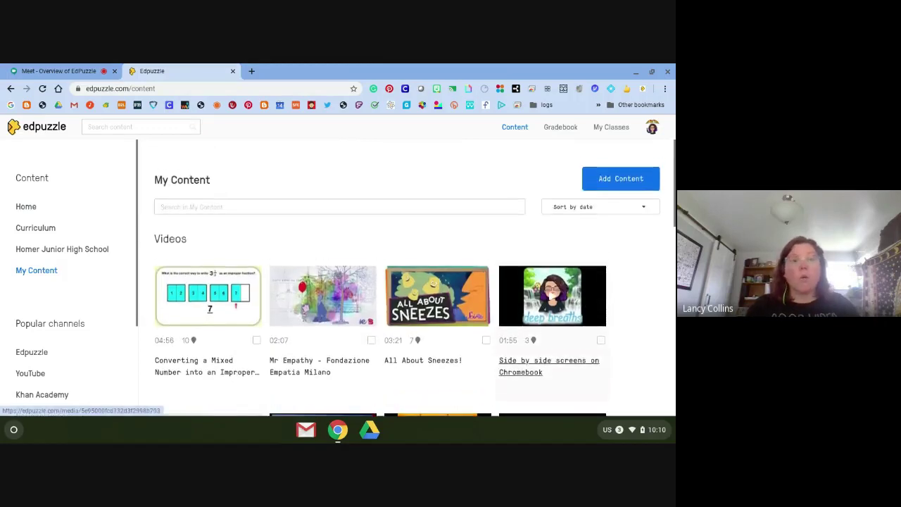
Create a new content folder named Math with the description "Math stuff".
left_click(638, 178)
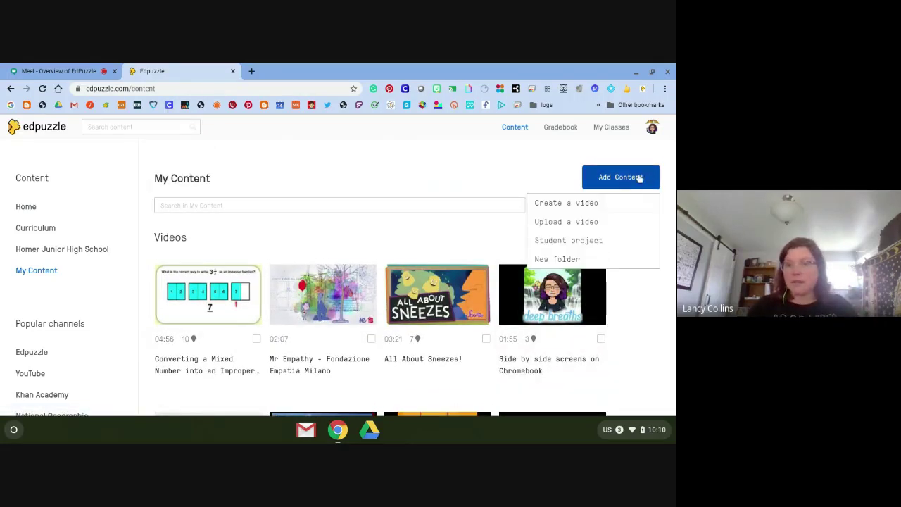
left_click(556, 260)
type("Math")
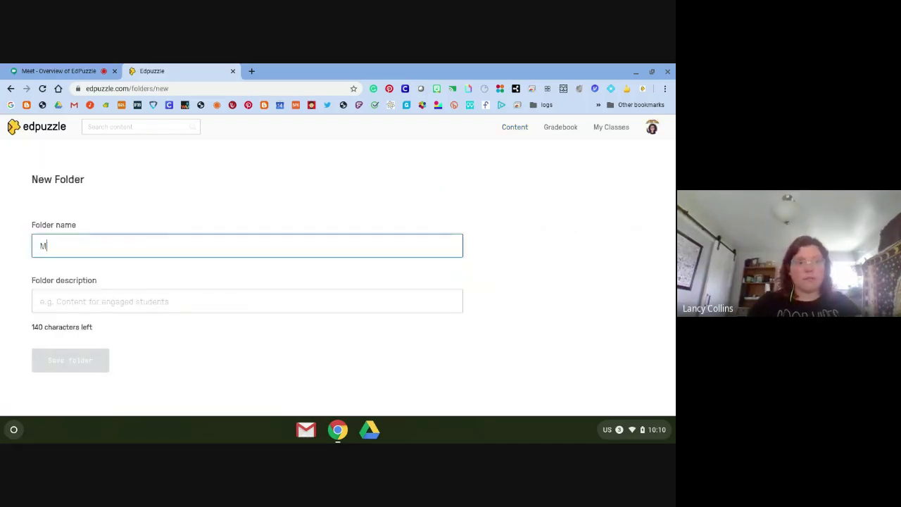
left_click(235, 296)
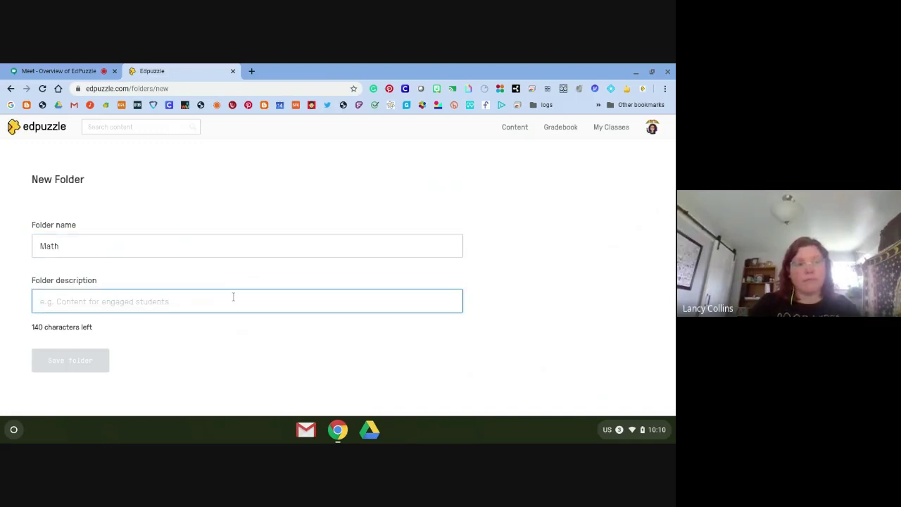
type("Math")
type("stuff")
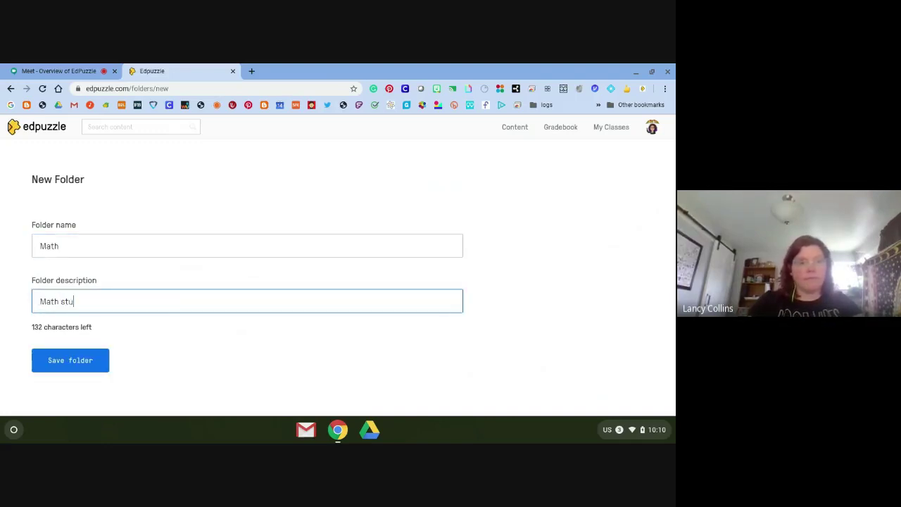
left_click(76, 366)
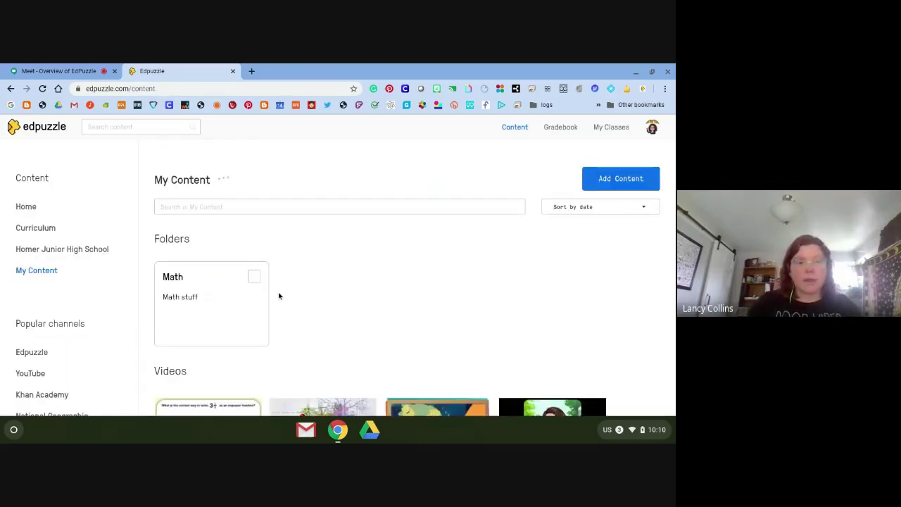
Move the copied video on converting a mixed number into the Math folder.
scroll(277, 297, "down", 2)
scroll(276, 299, "down", 1)
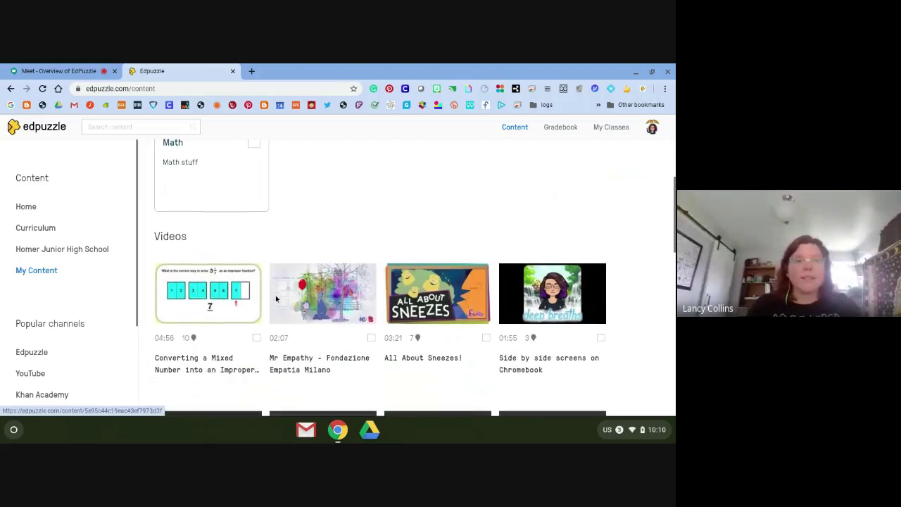
left_click(256, 338)
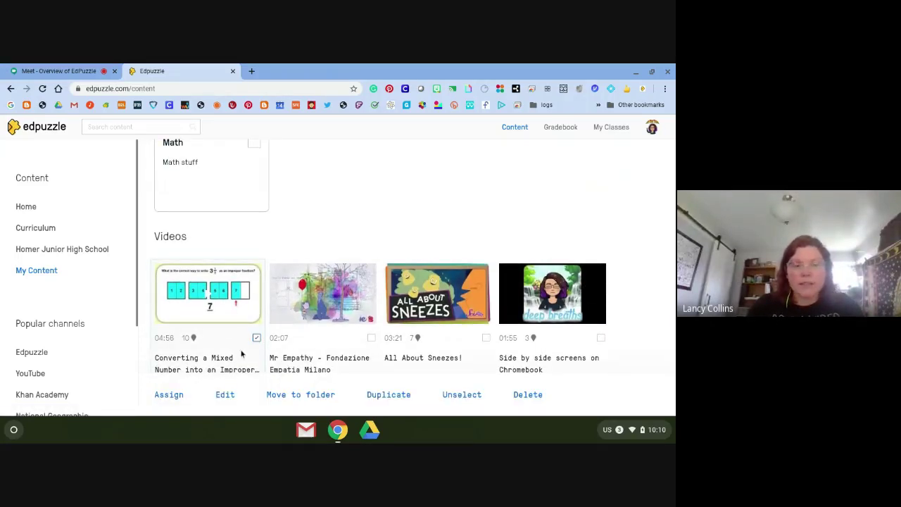
left_click(283, 396)
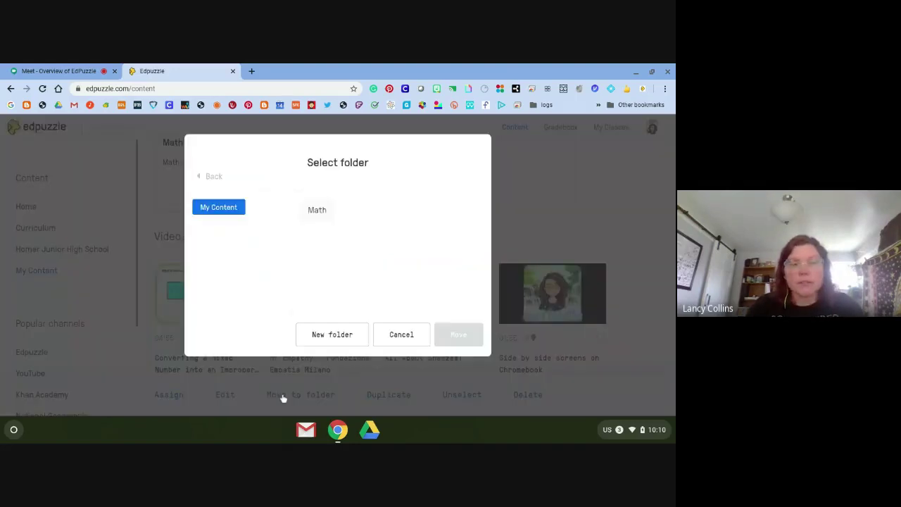
left_click(322, 212)
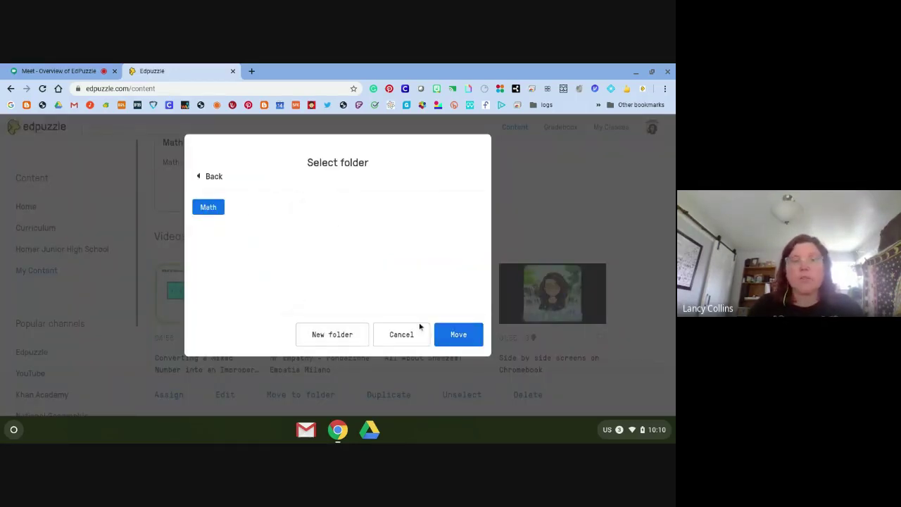
left_click(458, 336)
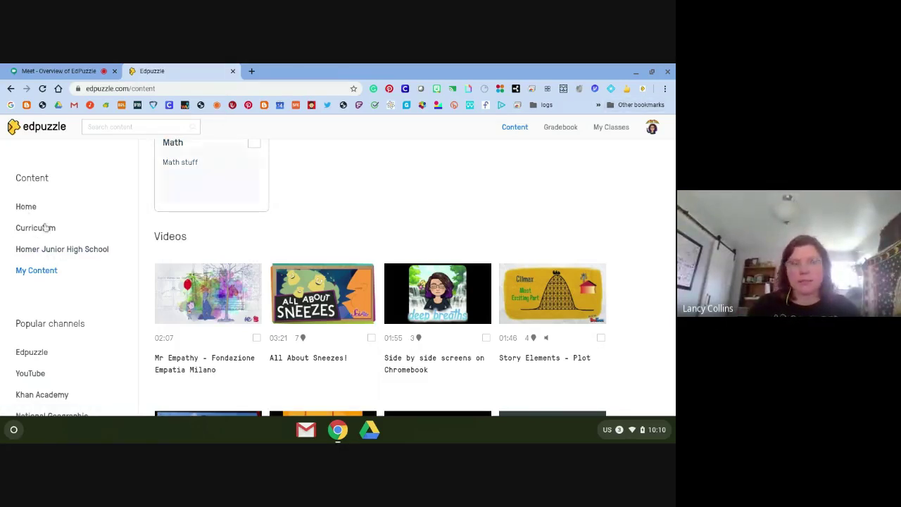
View the Home content, then the Homer Junior High School section with its list of teachers.
left_click(27, 206)
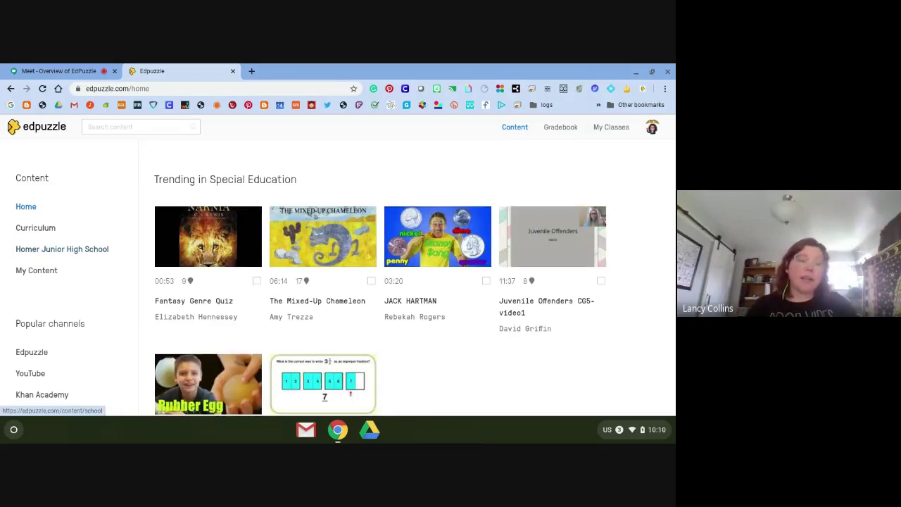
left_click(43, 250)
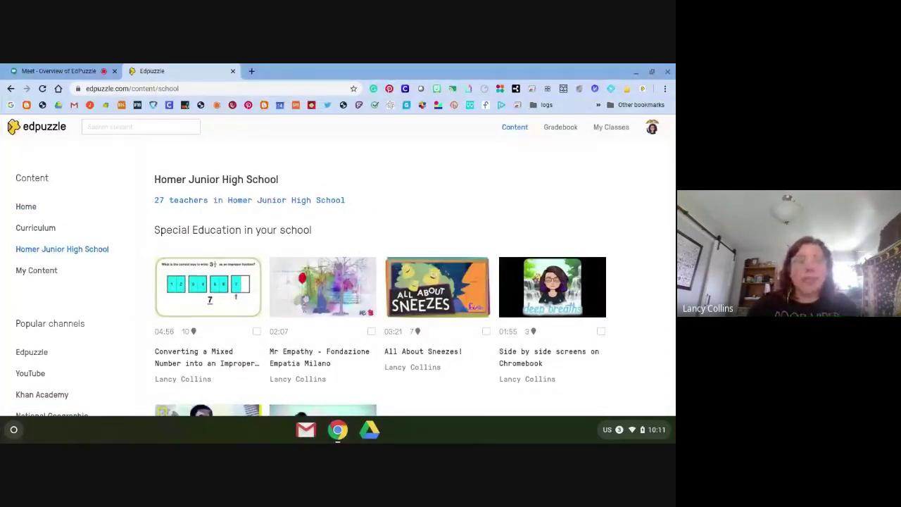
left_click(196, 201)
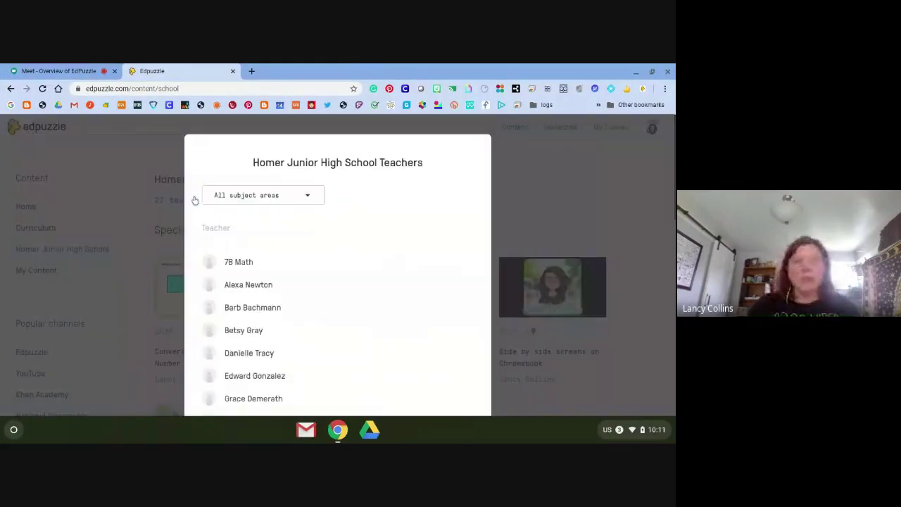
scroll(333, 287, "down", 1)
scroll(333, 287, "down", 5)
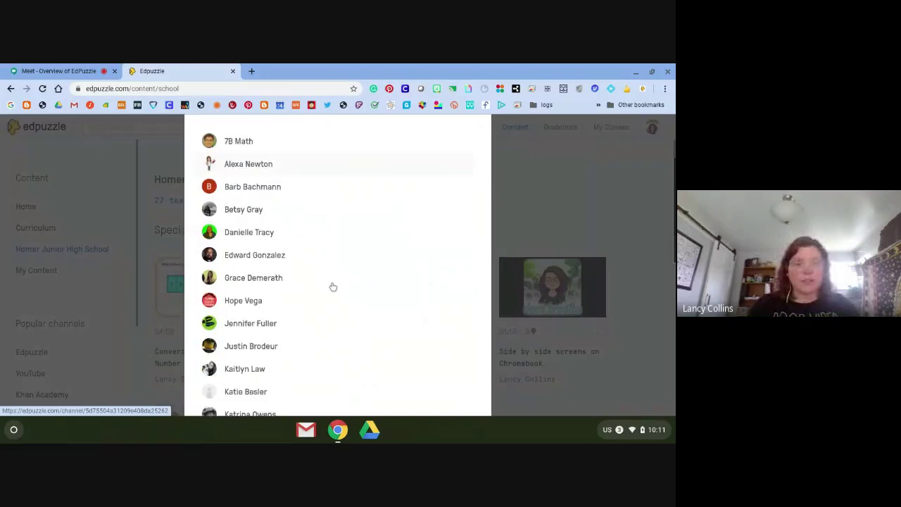
scroll(333, 233, "down", 2)
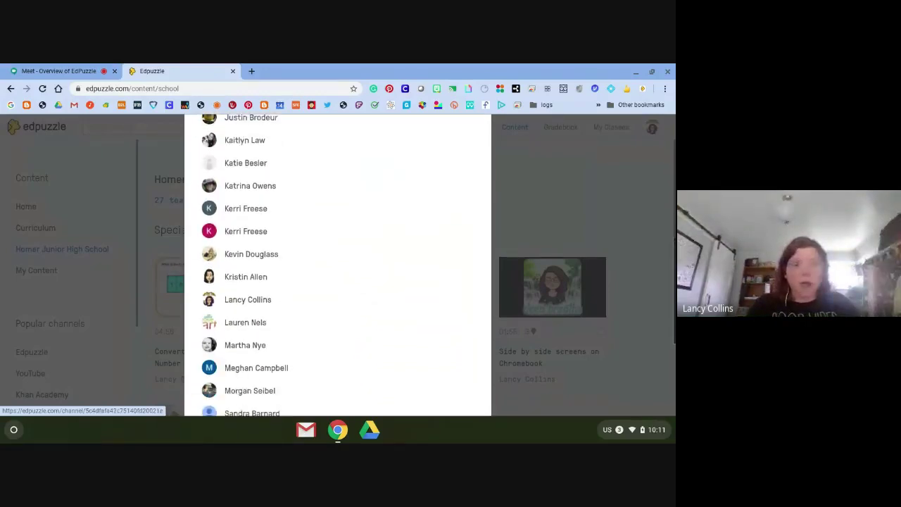
scroll(333, 232, "down", 1)
scroll(333, 232, "down", 1)
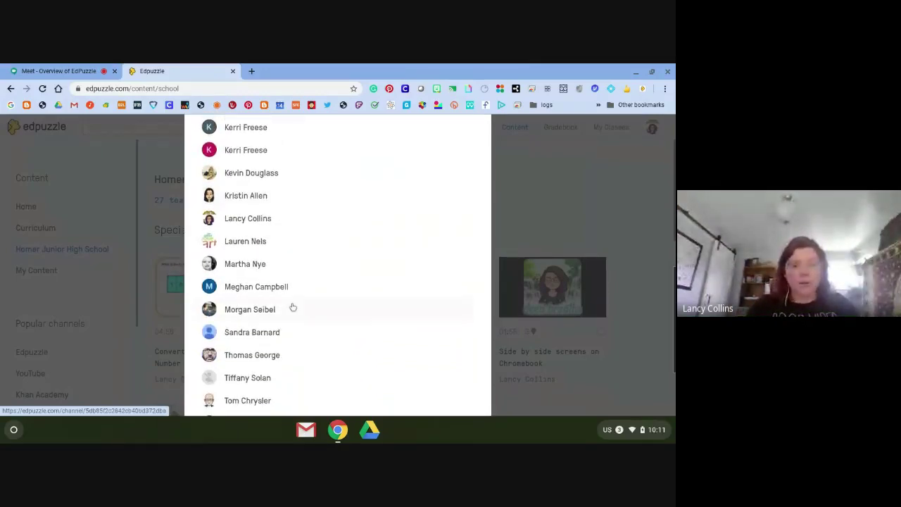
left_click(250, 333)
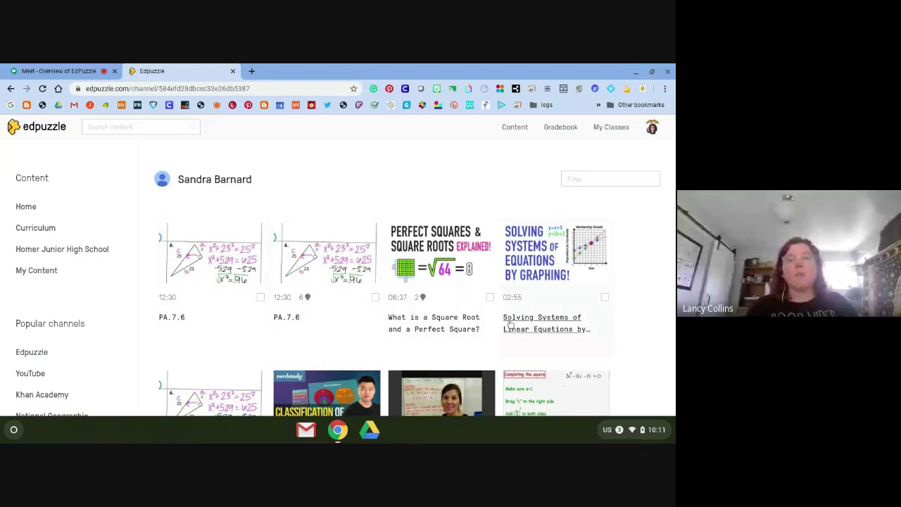
Look over the teacher's channel videos, and select the first PA.7.6 video to view its options before clearing the selection.
scroll(510, 323, "down", 1)
scroll(510, 323, "down", 1)
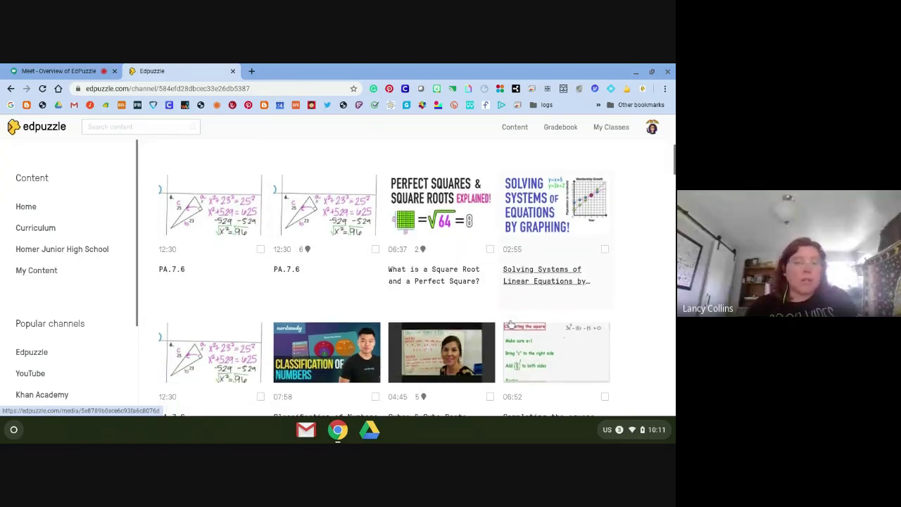
scroll(511, 323, "down", 1)
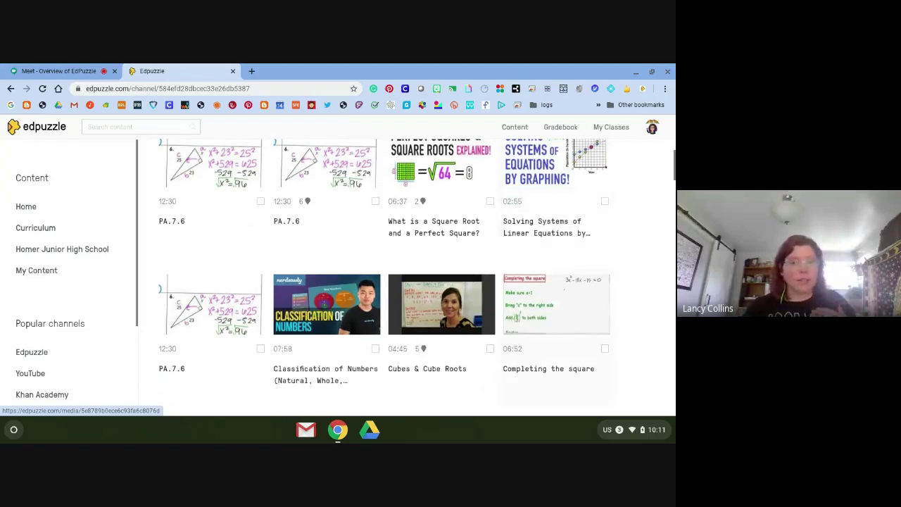
scroll(510, 323, "up", 2)
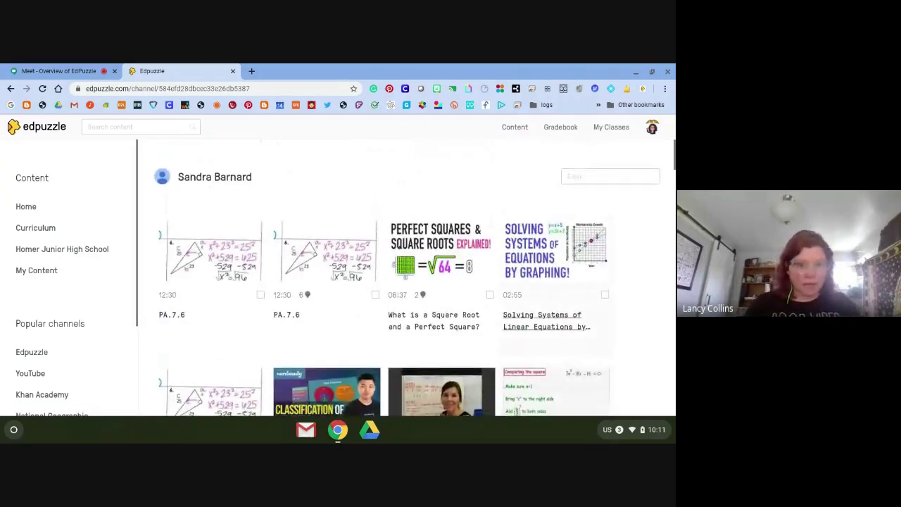
left_click(260, 296)
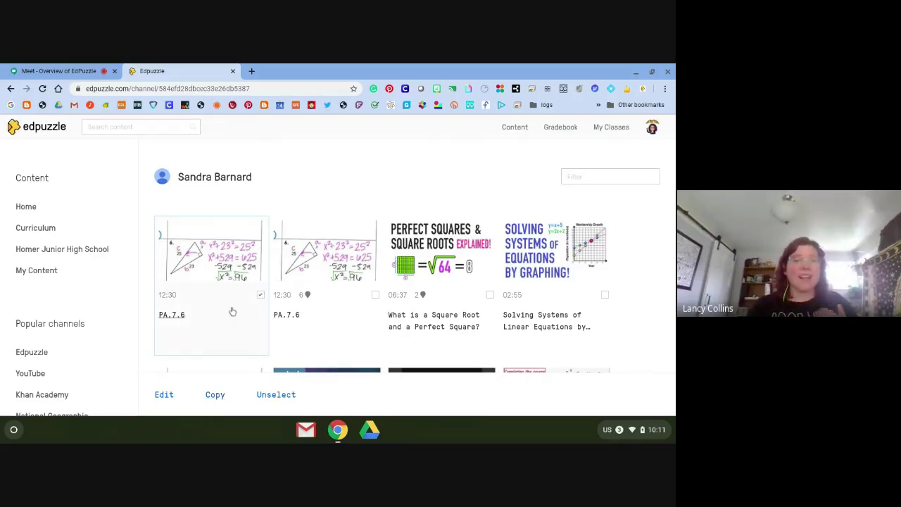
left_click(261, 295)
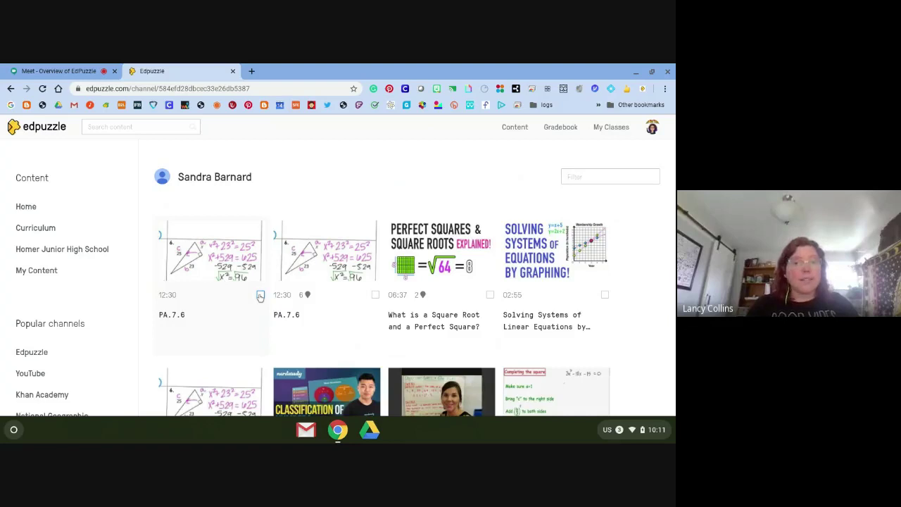
Revisit the Homer Junior High School section, and return to My Content to look over its videos.
left_click(84, 247)
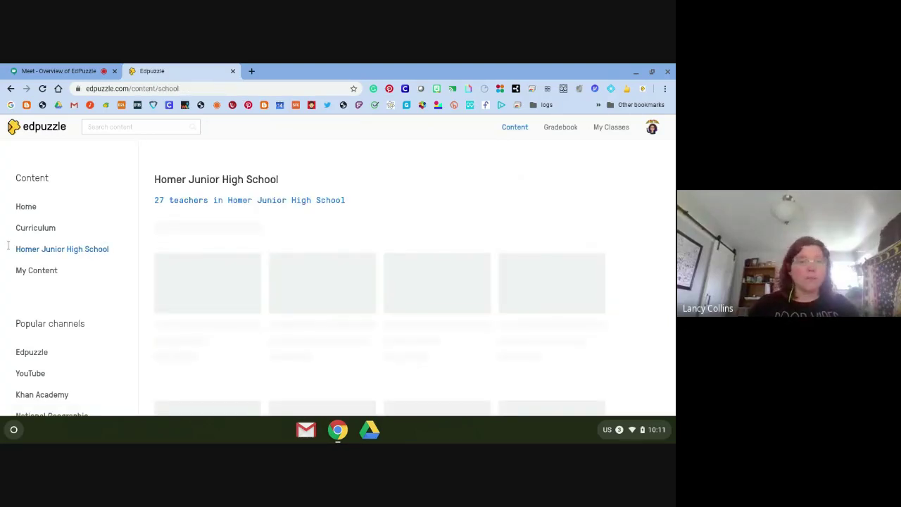
left_click(39, 271)
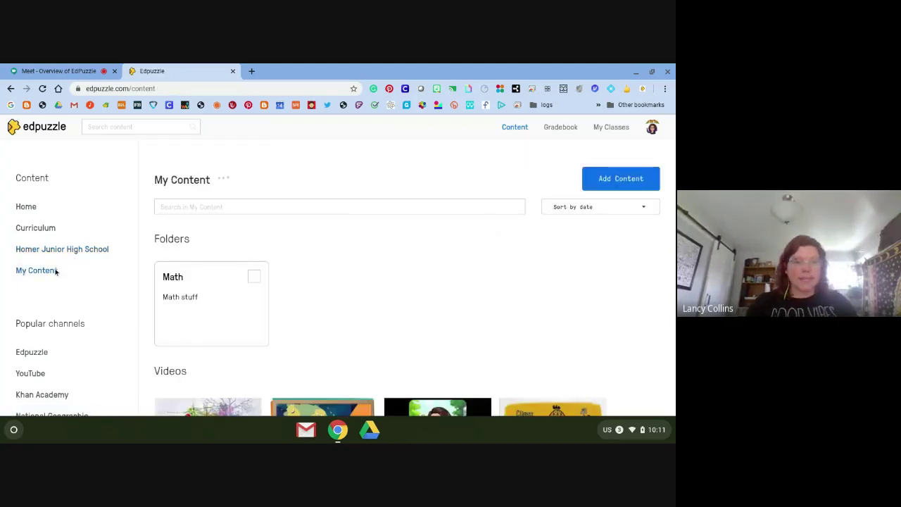
scroll(356, 285, "down", 3)
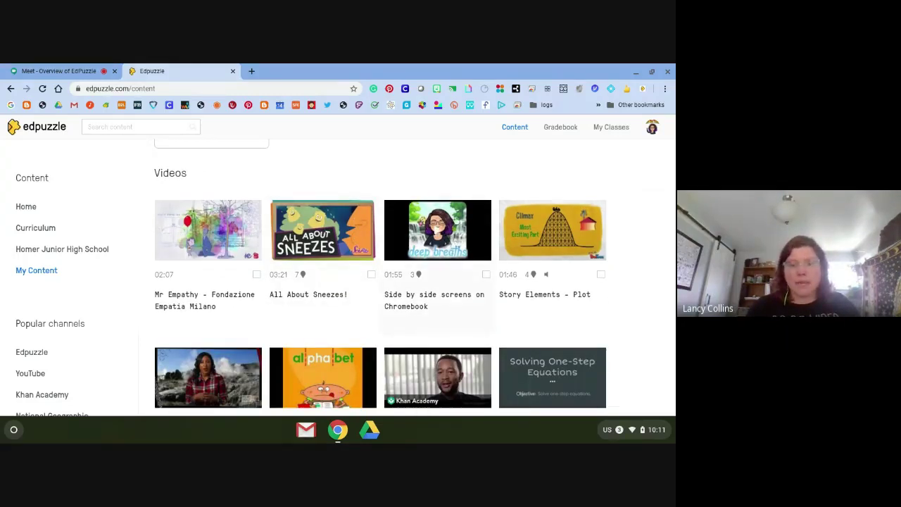
Look over the videos and the Math folder in My Content, plus the list of popular channels.
scroll(371, 304, "down", 1)
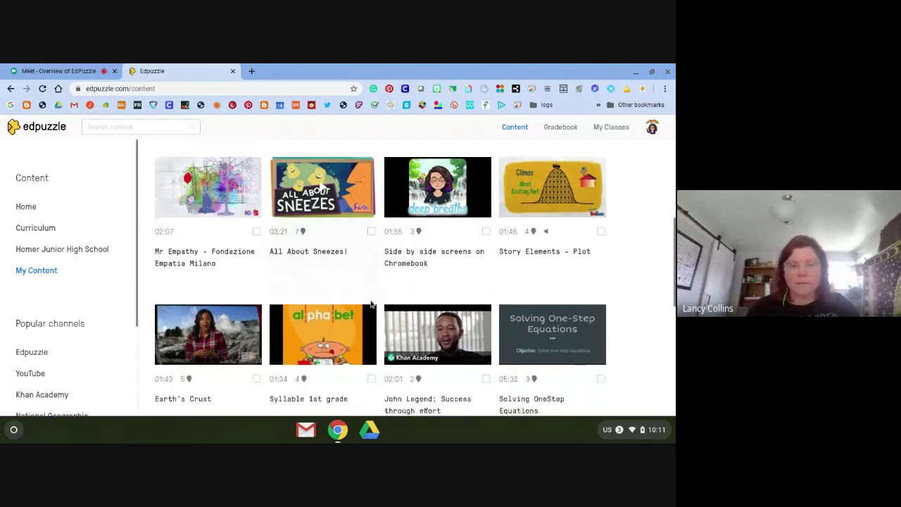
scroll(371, 304, "down", 3)
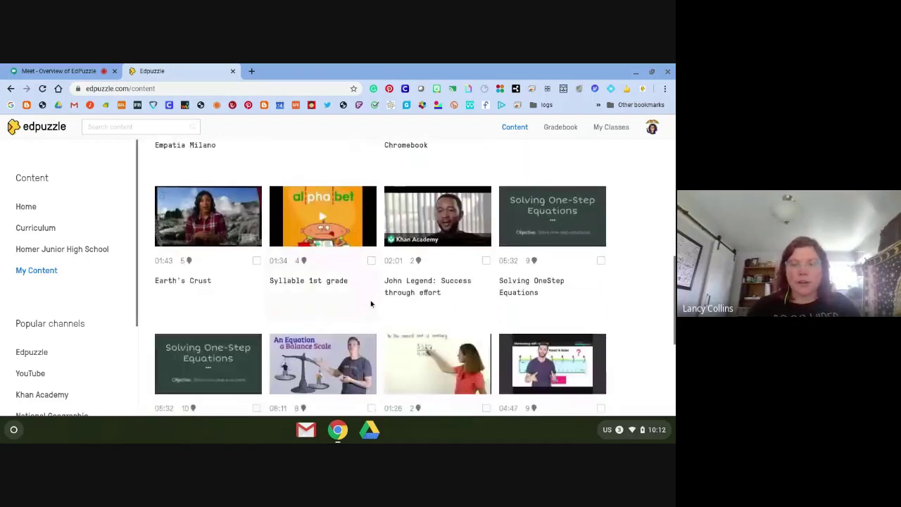
scroll(370, 304, "down", 1)
scroll(248, 319, "down", 4)
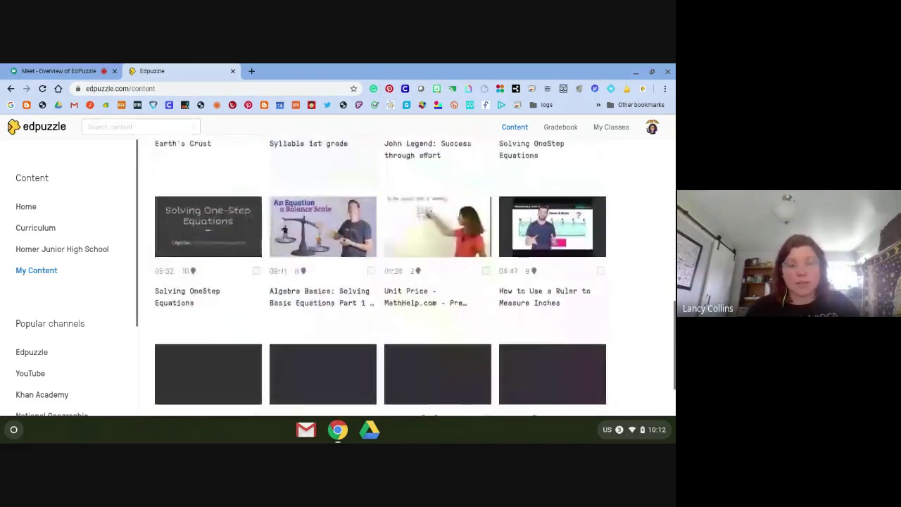
scroll(179, 322, "up", 4)
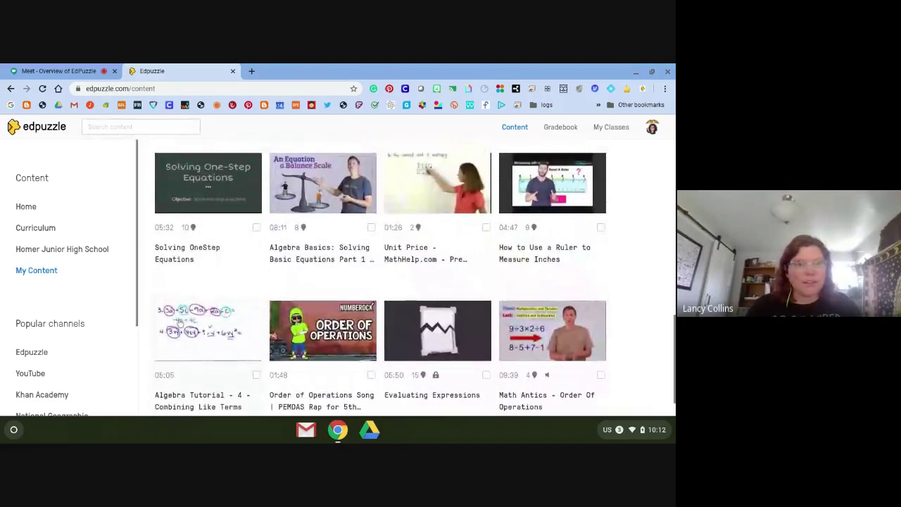
scroll(179, 323, "up", 8)
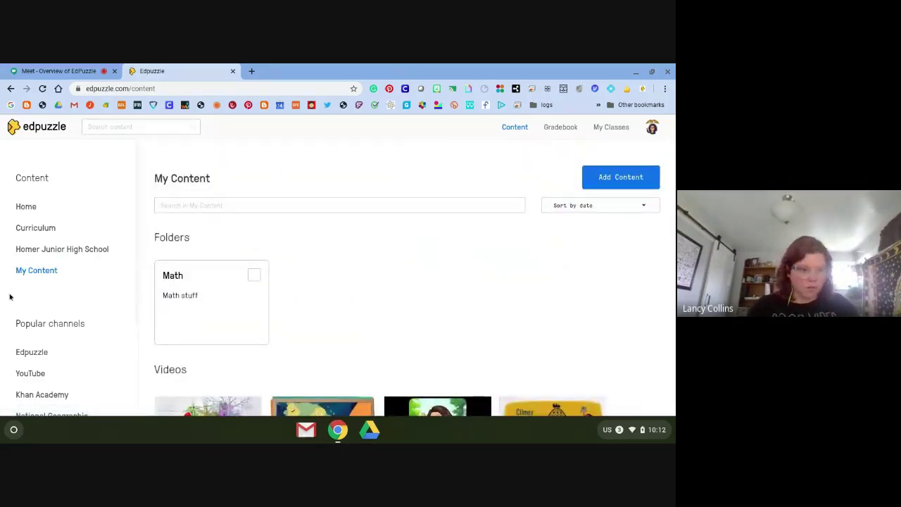
scroll(39, 284, "down", 2)
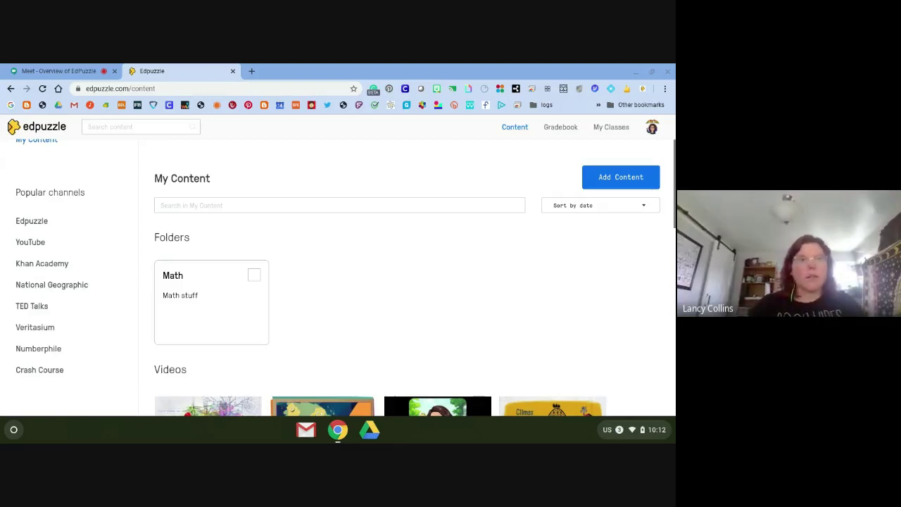
Switch to the Google Meet call and post the Chrome Web Store link for the Edpuzzle extension in the chat.
left_click(61, 67)
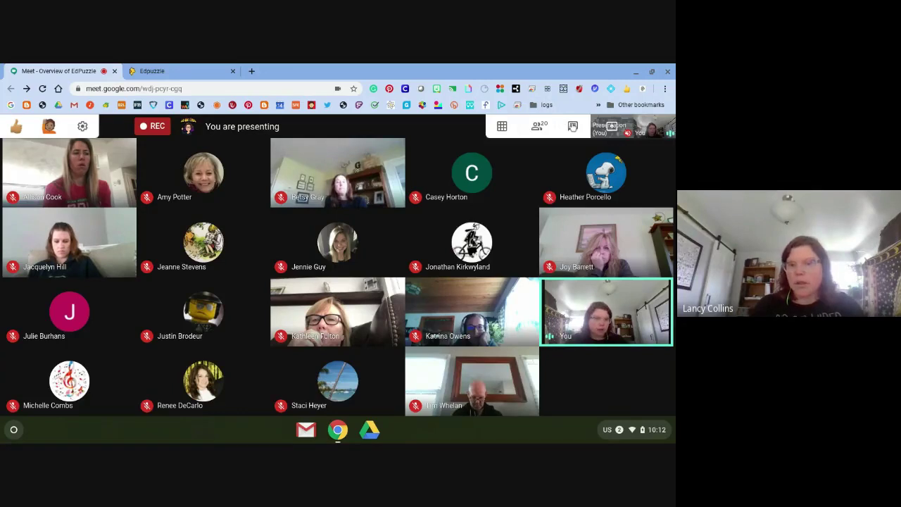
left_click(572, 126)
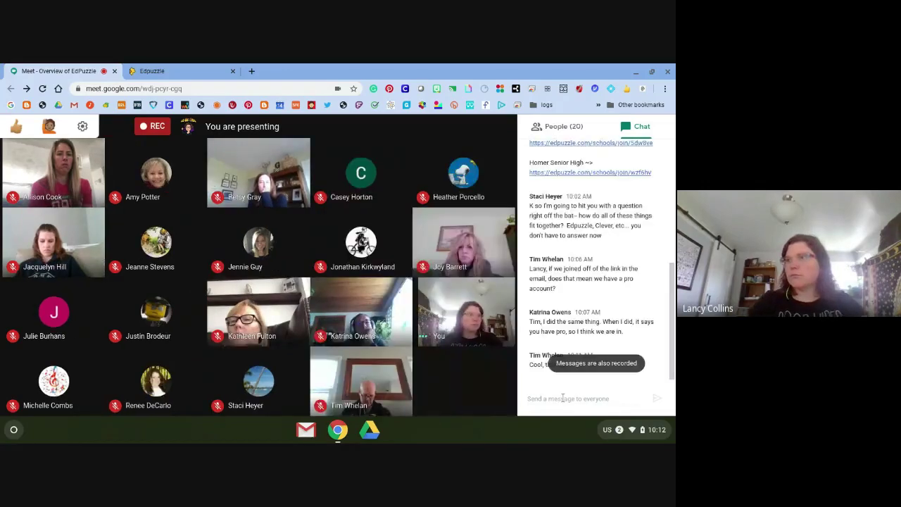
type("https://chrome.google.com/webstore/detail/edpuzzle/oligonmocnihangdjlloenpndnniikol?hl=en")
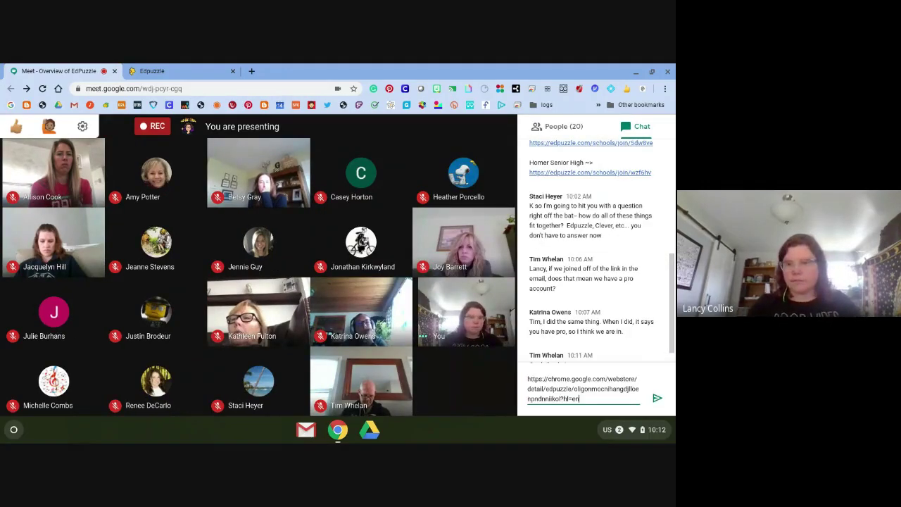
key("Return")
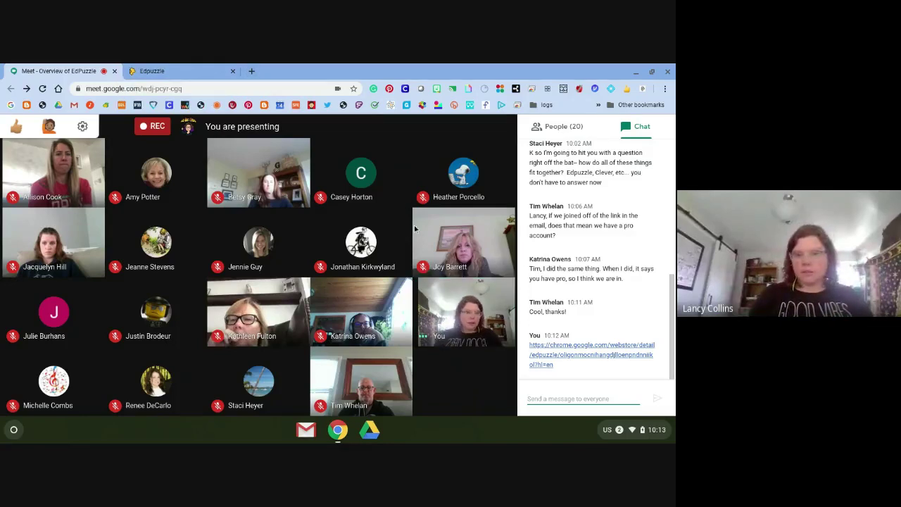
left_click(252, 71)
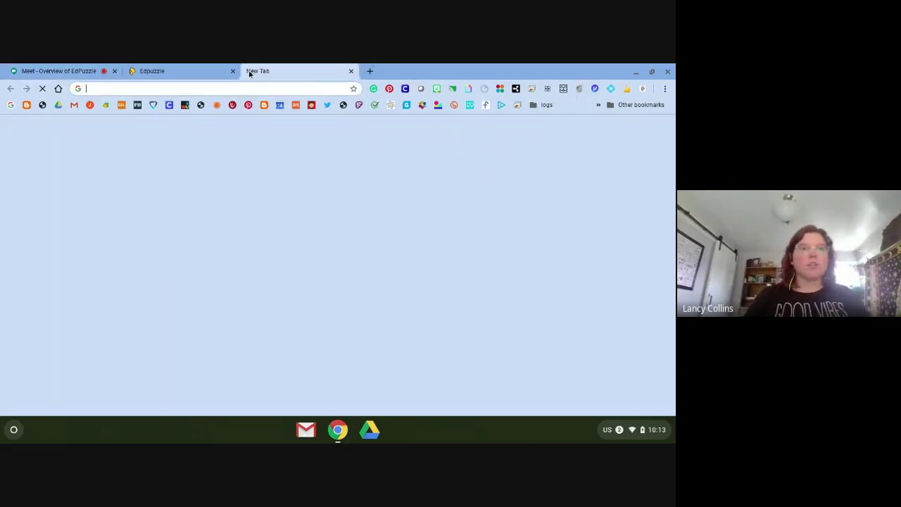
type("yo")
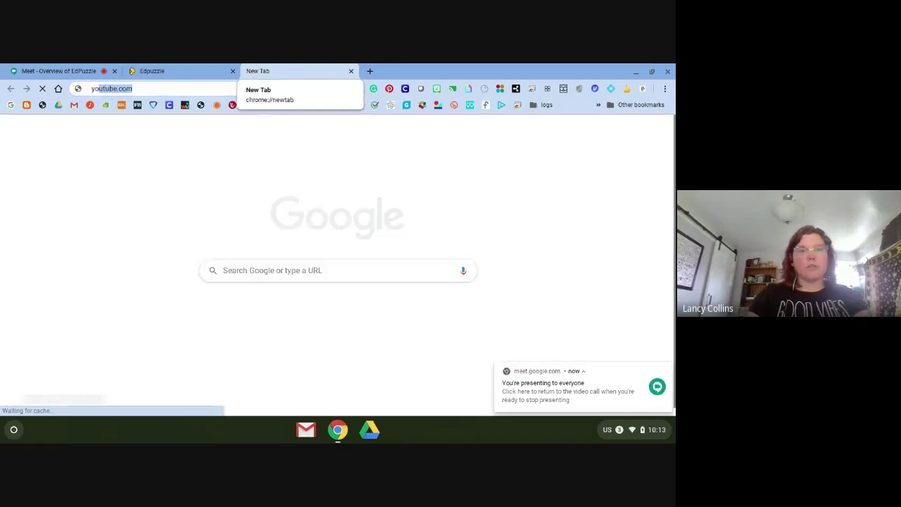
type("utube.com")
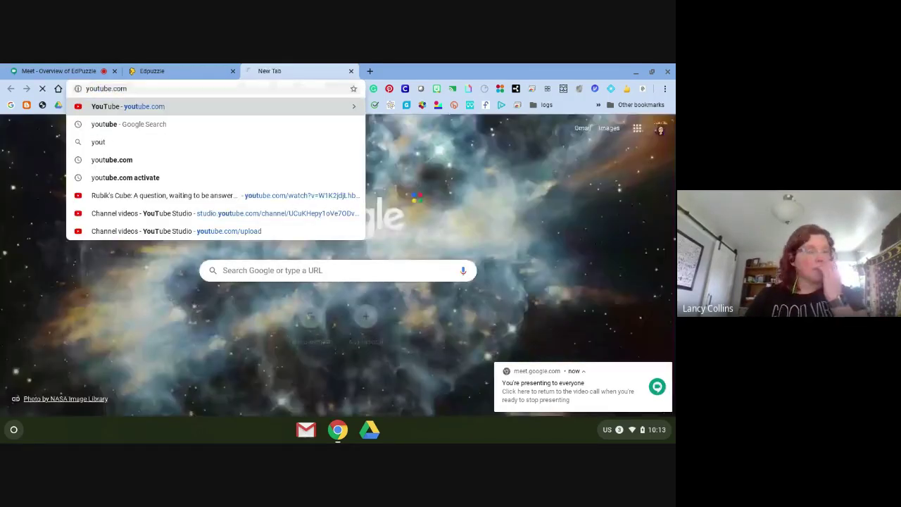
key("Return")
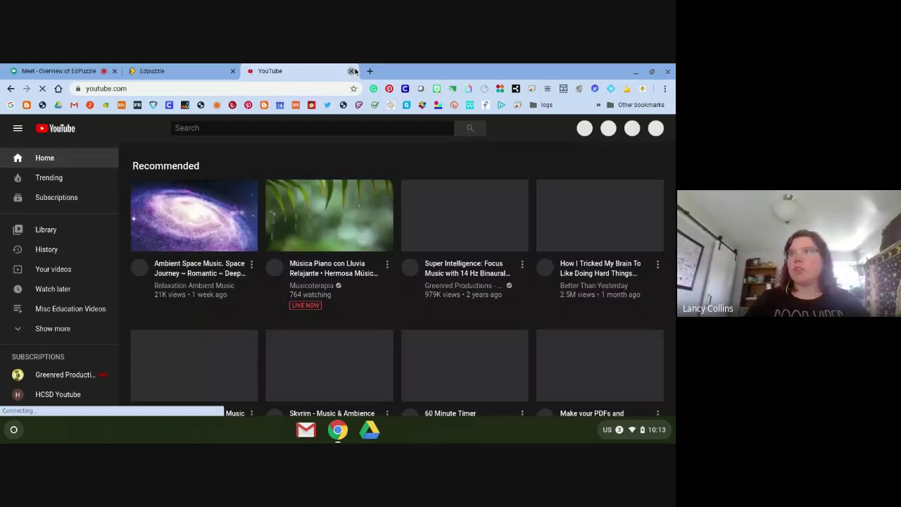
left_click(351, 71)
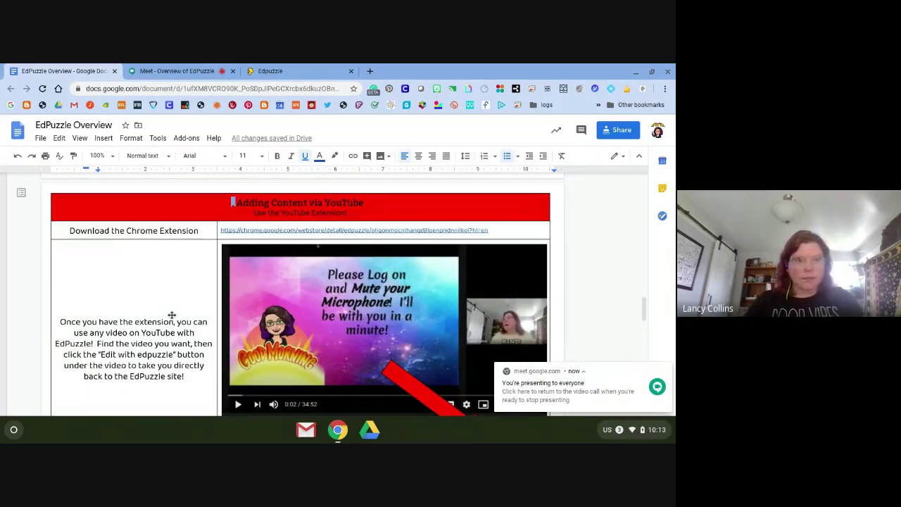
Review the "Adding Content via YouTube" section of the EdPuzzle Overview document, and move the document out of this browser window.
scroll(171, 314, "down", 3)
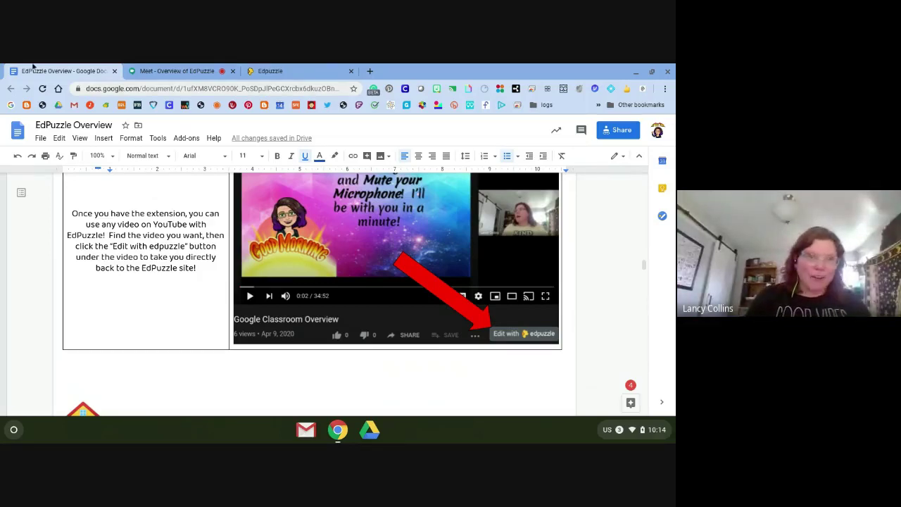
left_click_drag(55, 71, 347, 90)
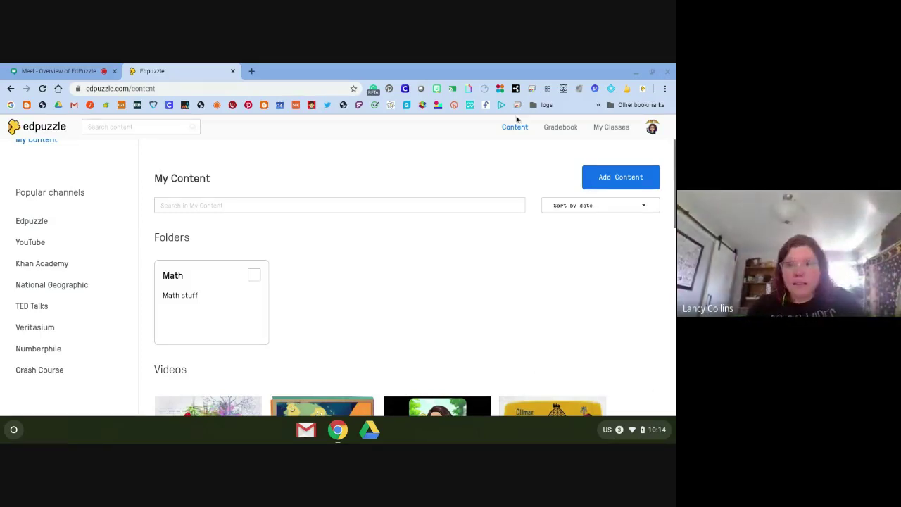
Open the video "Mr Empathy - Fondazione Empatia Milano" from My Content for editing.
scroll(238, 342, "down", 3)
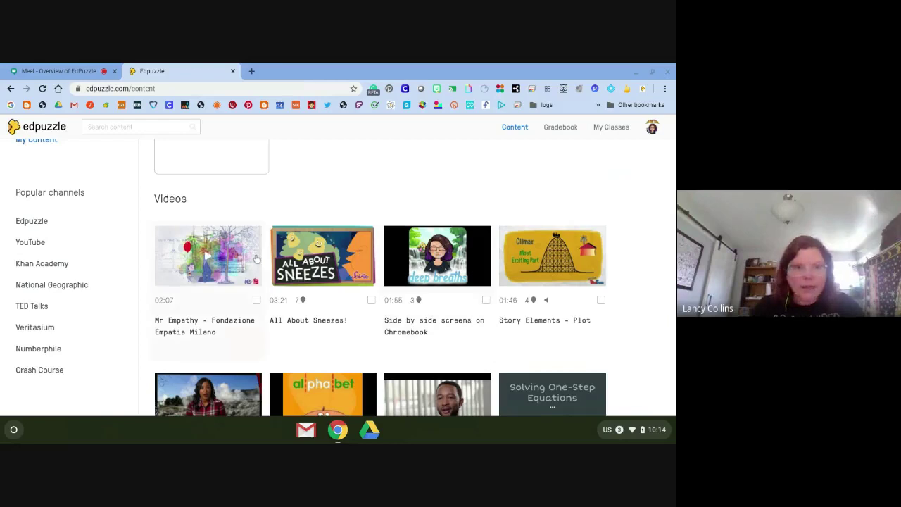
left_click(225, 261)
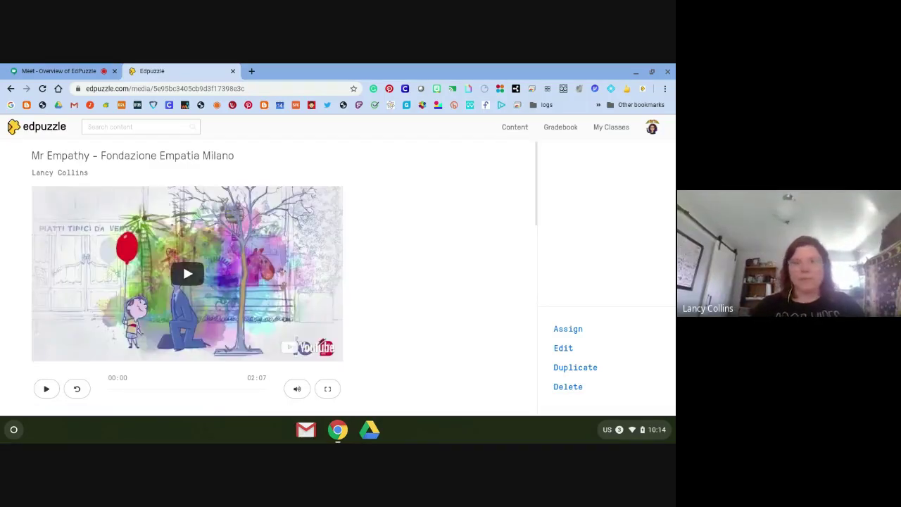
left_click(562, 349)
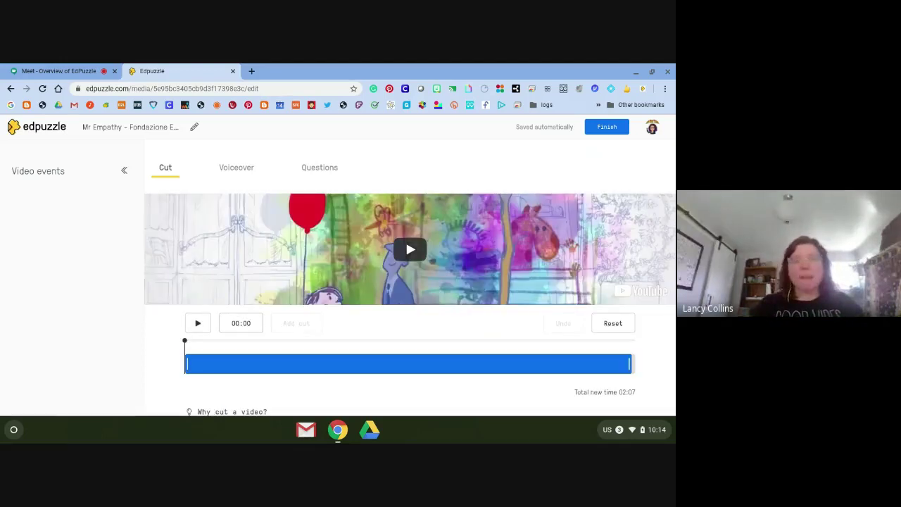
Try to trim the end of the Mr Empathy video, and read the explanation of why to cut a video.
left_click_drag(632, 364, 624, 365)
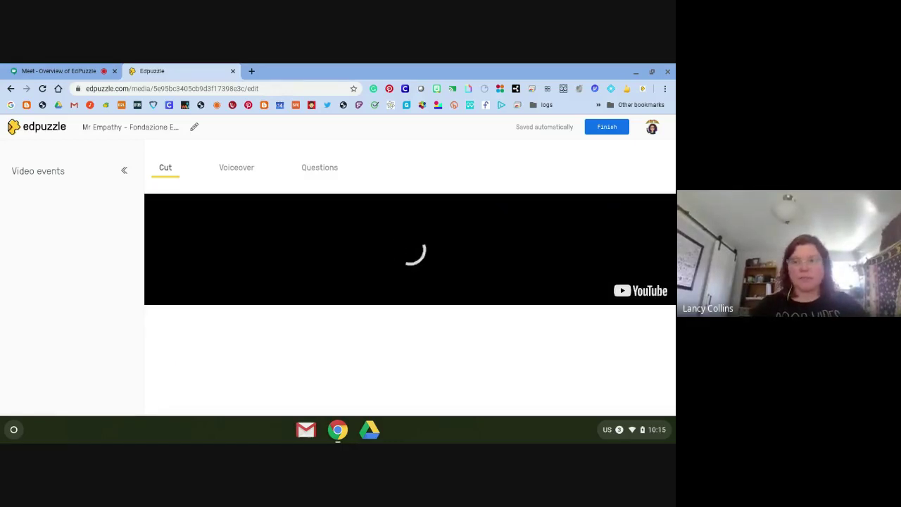
scroll(421, 336, "down", 1)
scroll(422, 335, "down", 1)
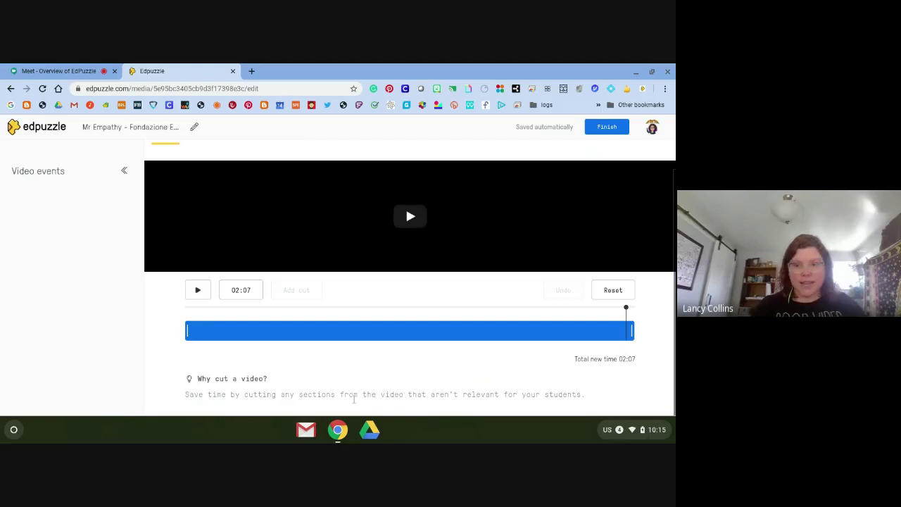
scroll(175, 324, "up", 1)
scroll(174, 324, "up", 1)
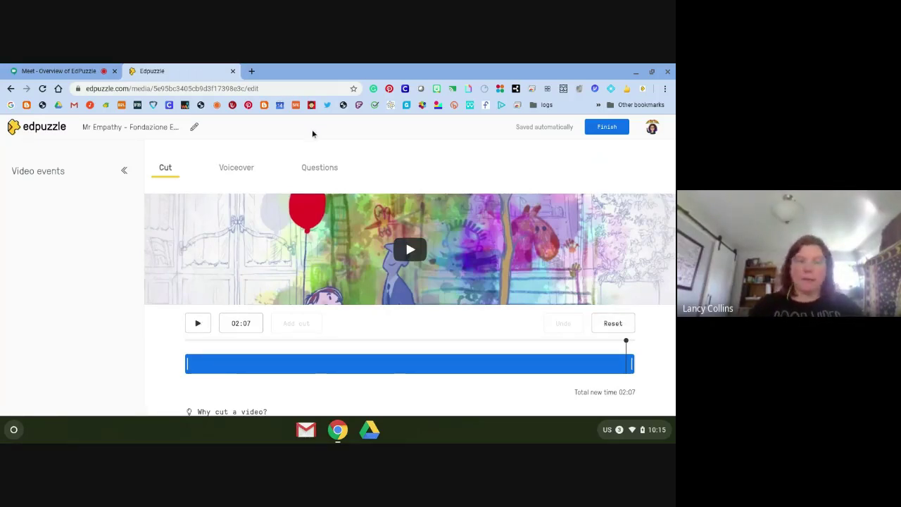
Play the video in the Voiceover editor up to 00:04, pause it, and record a short voiceover from there to 00:08.
left_click(239, 168)
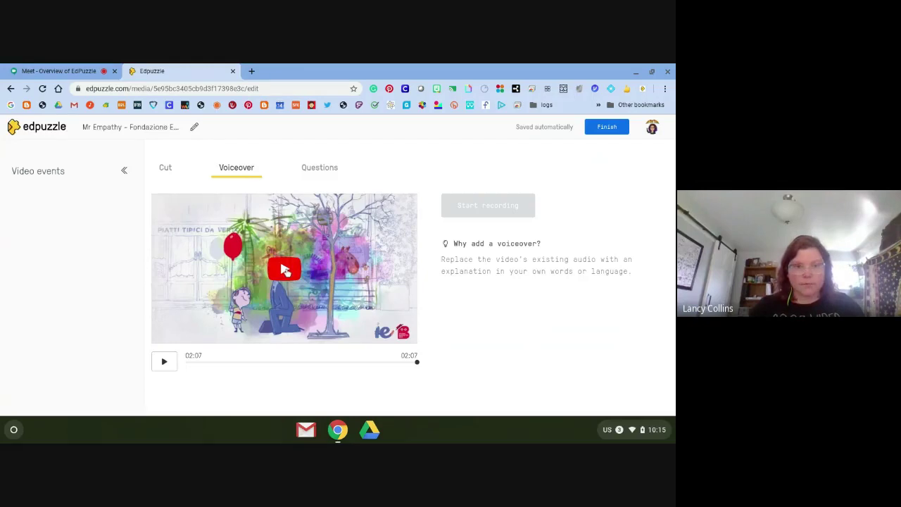
left_click(285, 271)
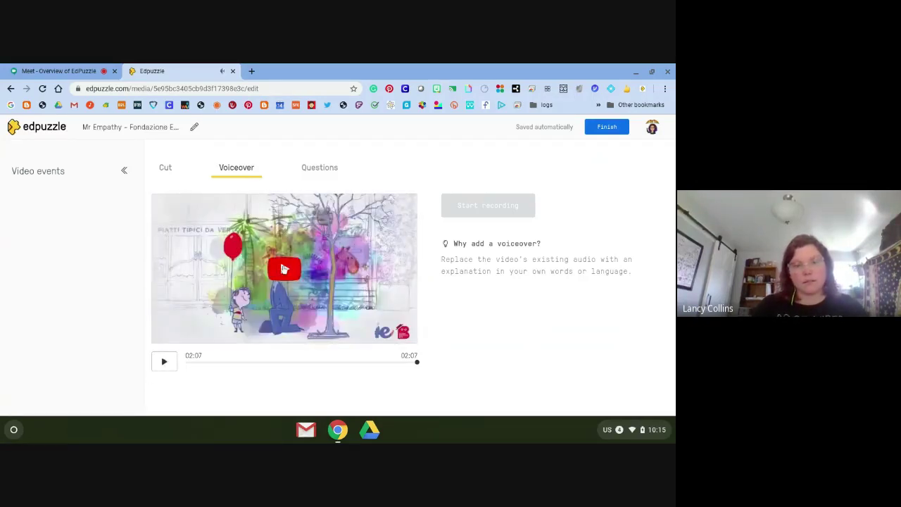
left_click(284, 270)
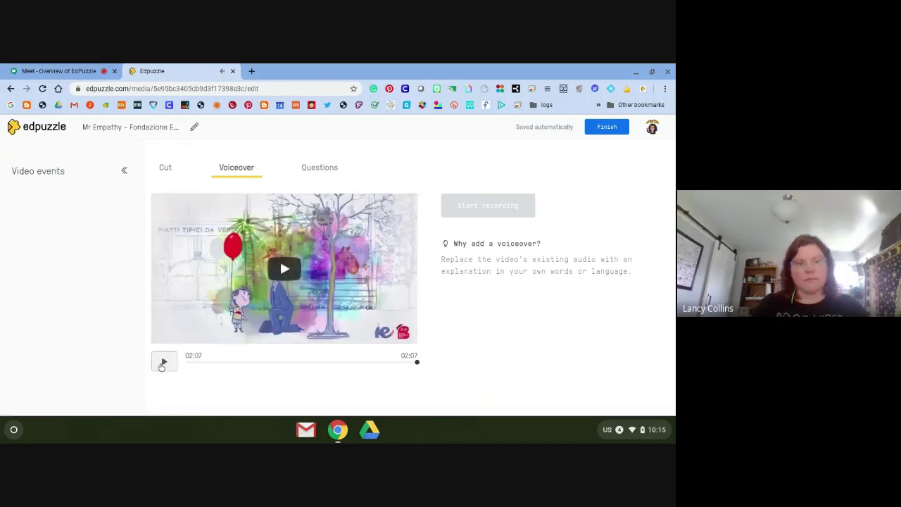
left_click(162, 363)
left_click(156, 369)
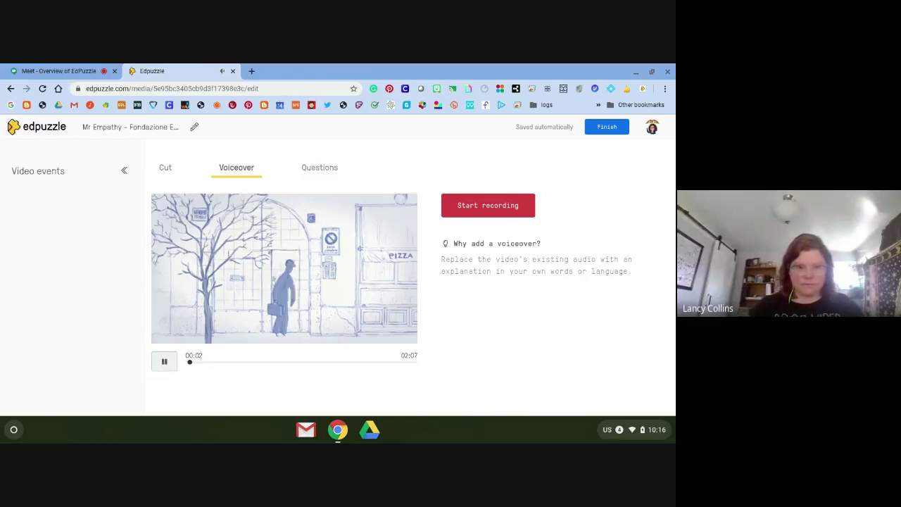
left_click(164, 362)
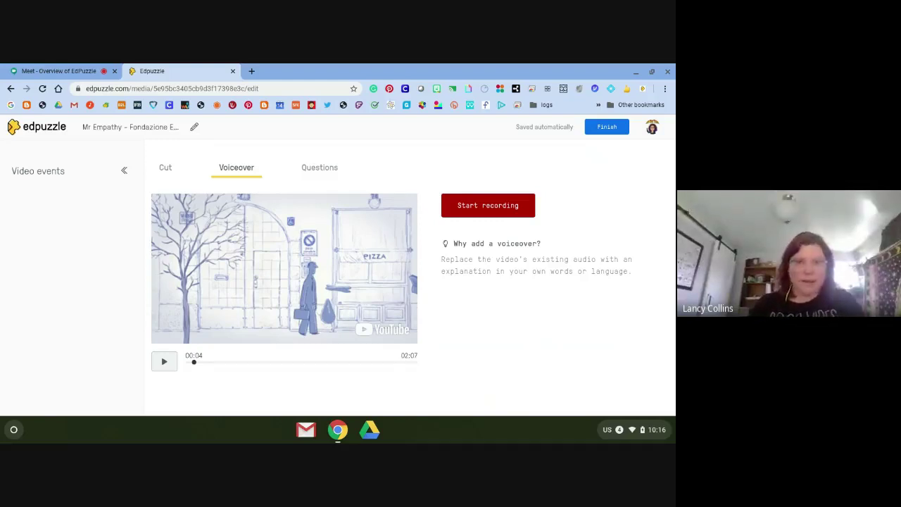
left_click(473, 203)
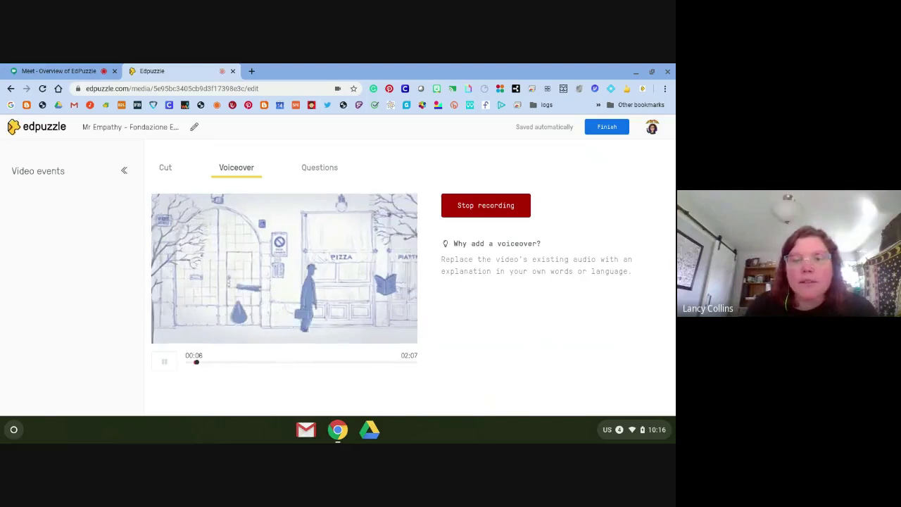
left_click(473, 203)
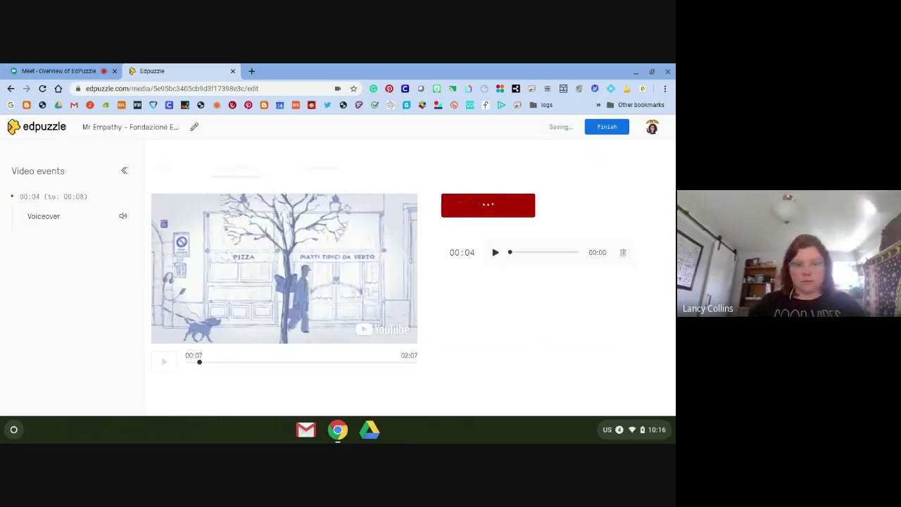
Listen to the recorded voiceover, and play the video past it before pausing at 00:12.
left_click(496, 252)
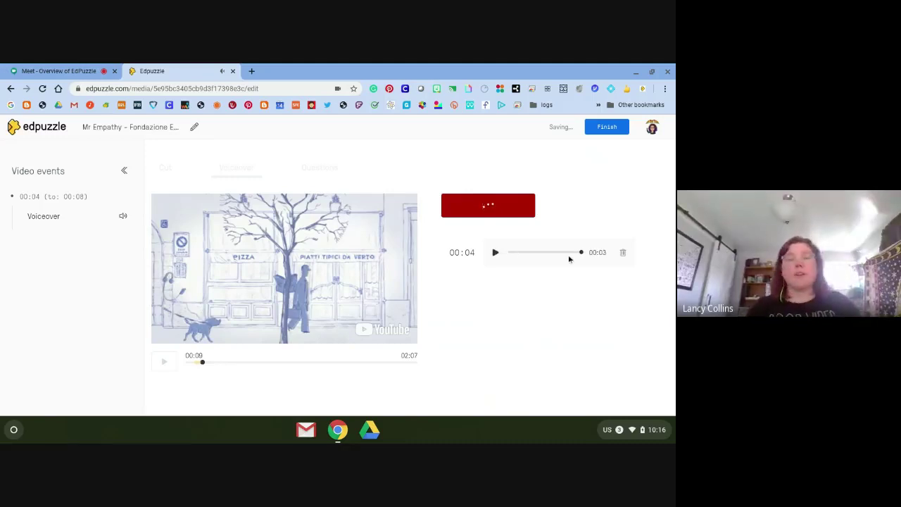
left_click(623, 255)
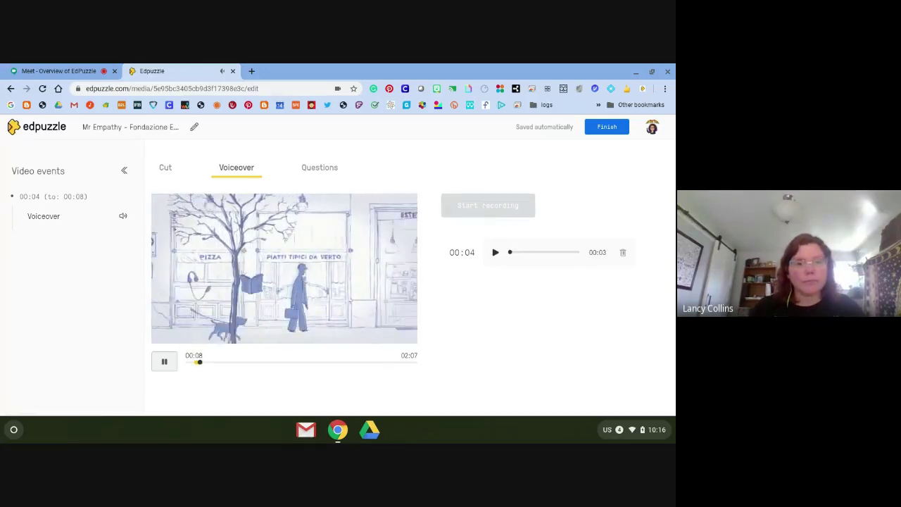
left_click(165, 362)
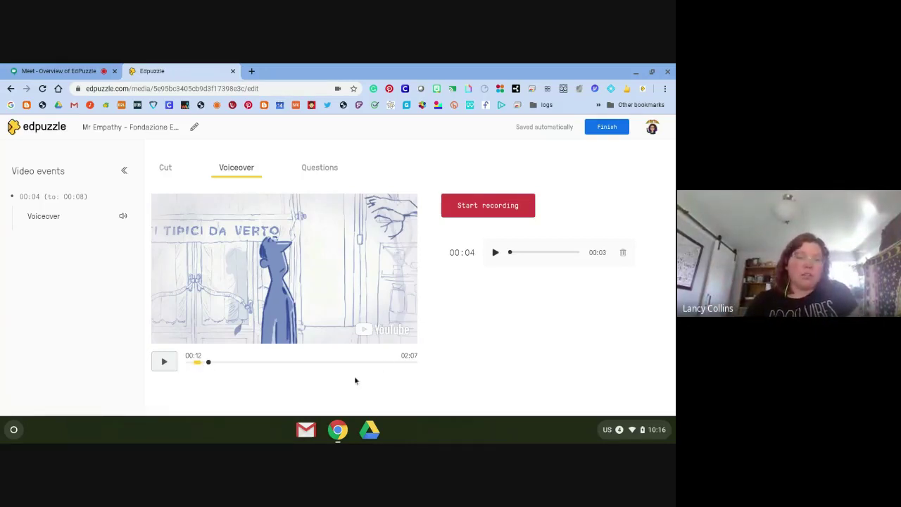
Switch to the Questions editor and play the video up to 00:30, pausing it there.
left_click(315, 169)
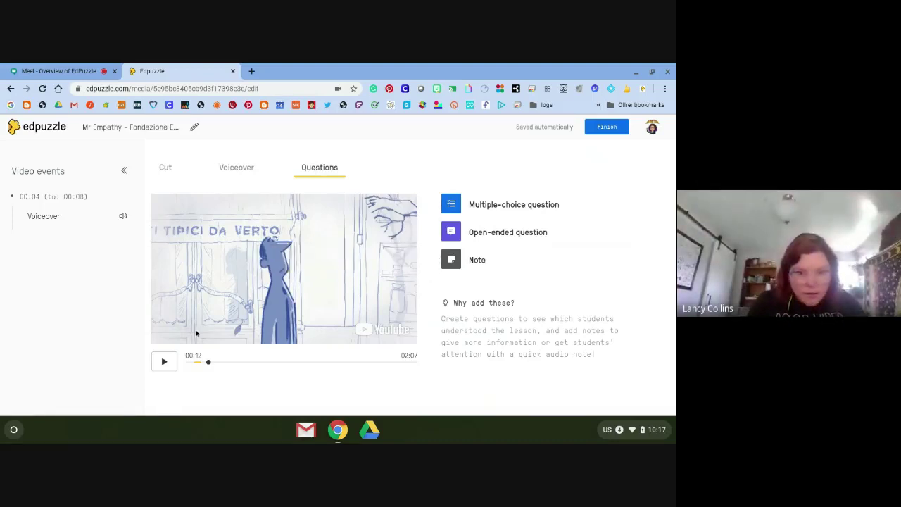
left_click(164, 362)
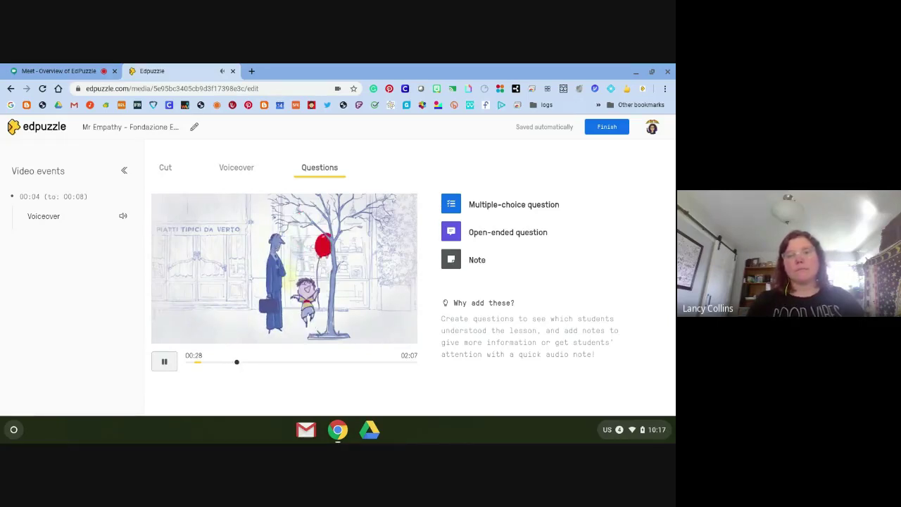
left_click(166, 363)
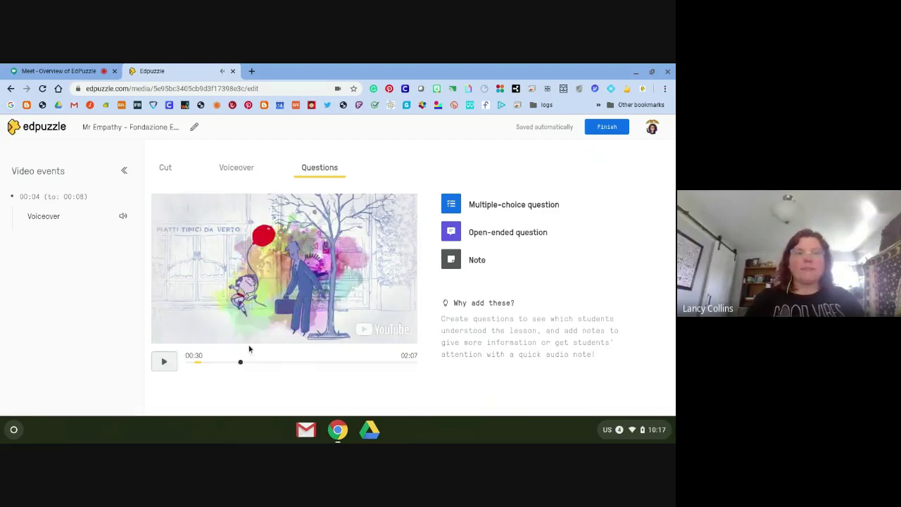
Add a note at 00:30 reading "The boy made the man happy!" with a short audio recording, and save it.
left_click(477, 261)
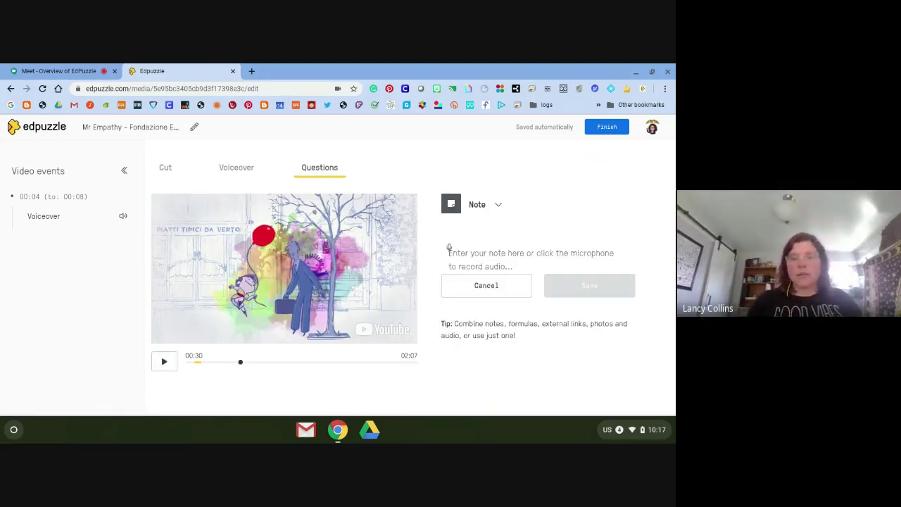
left_click(542, 266)
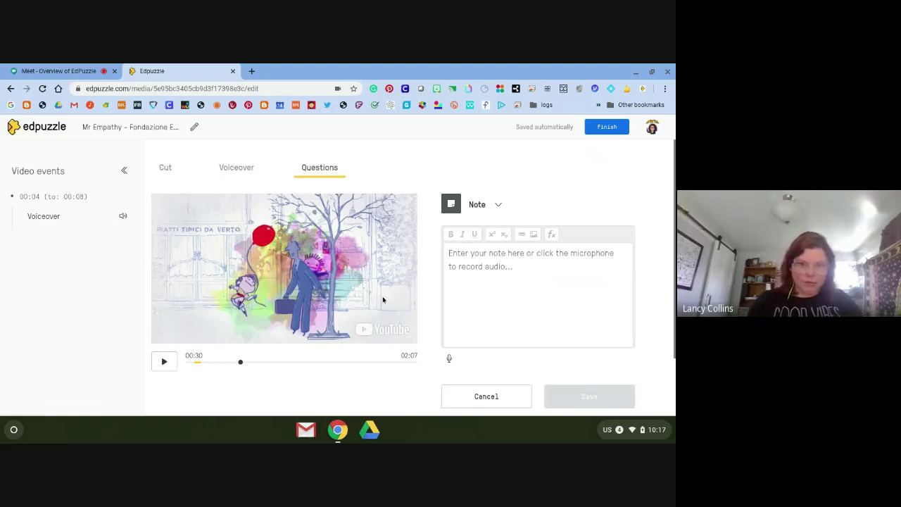
left_click(483, 277)
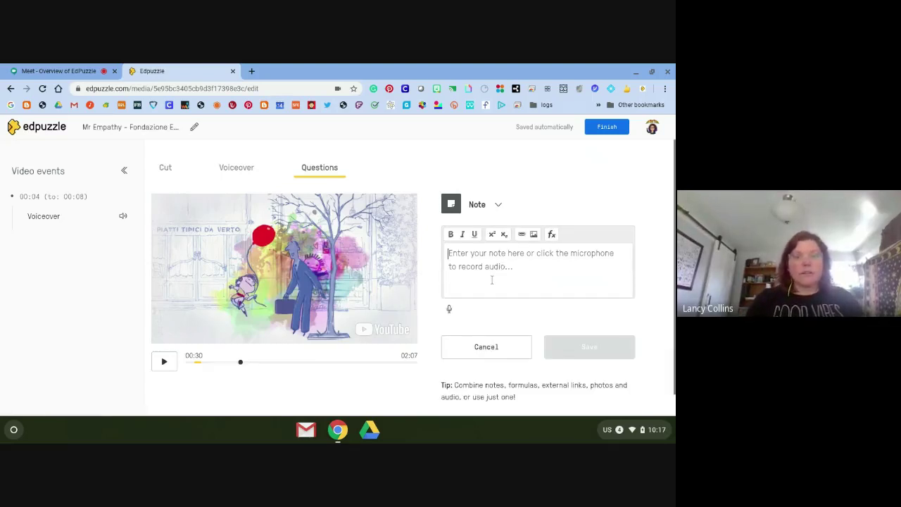
type("The boy made the man happy!")
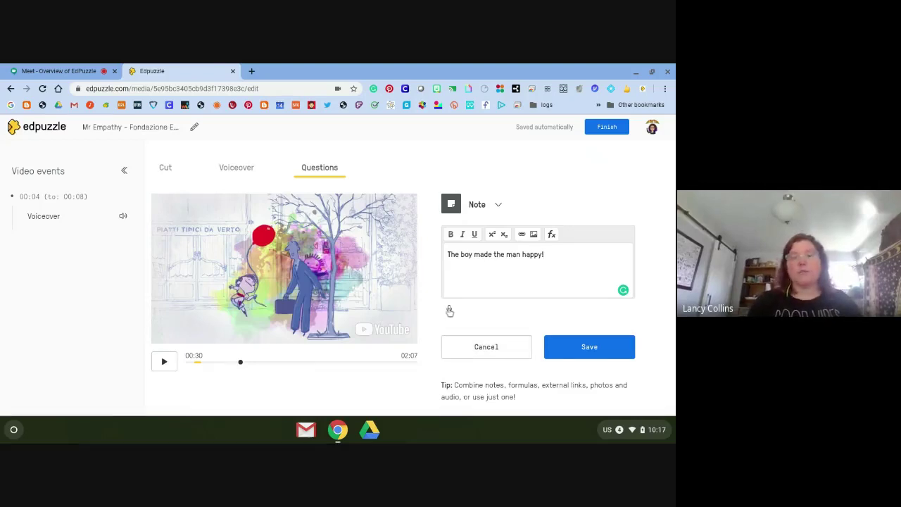
left_click(449, 310)
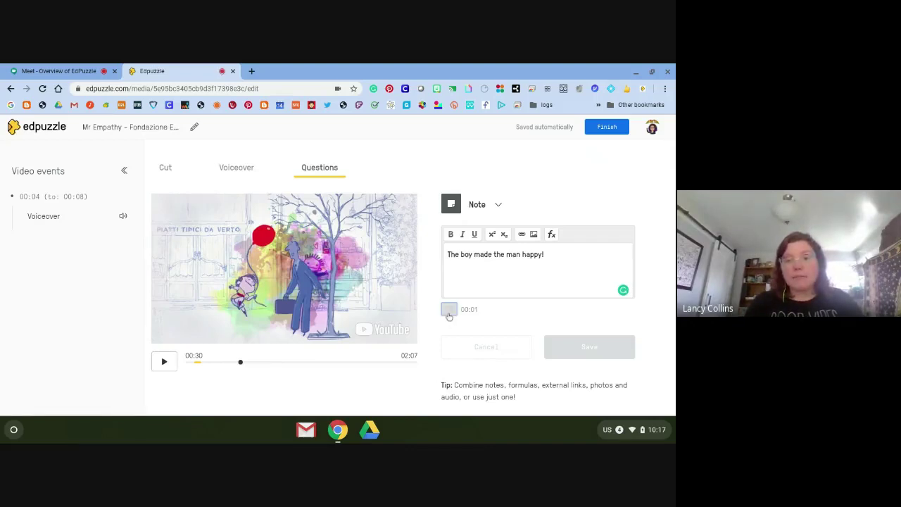
left_click(451, 309)
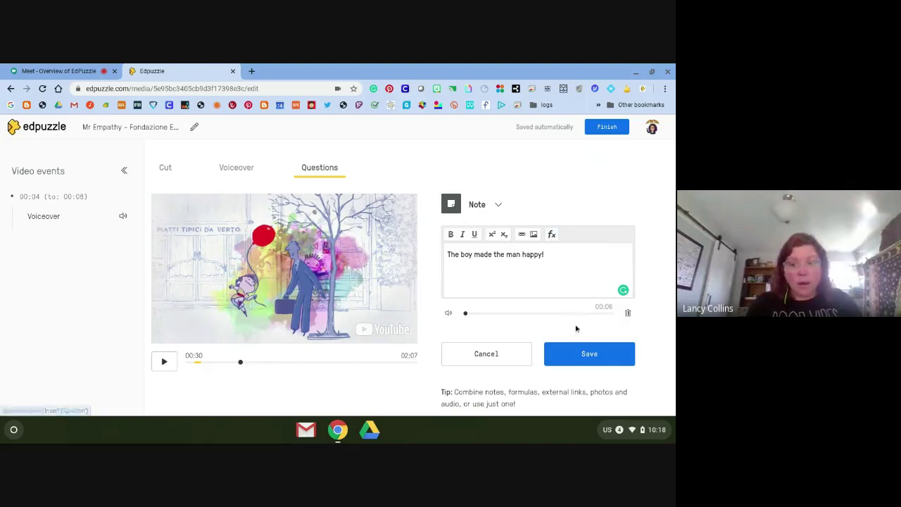
left_click(573, 363)
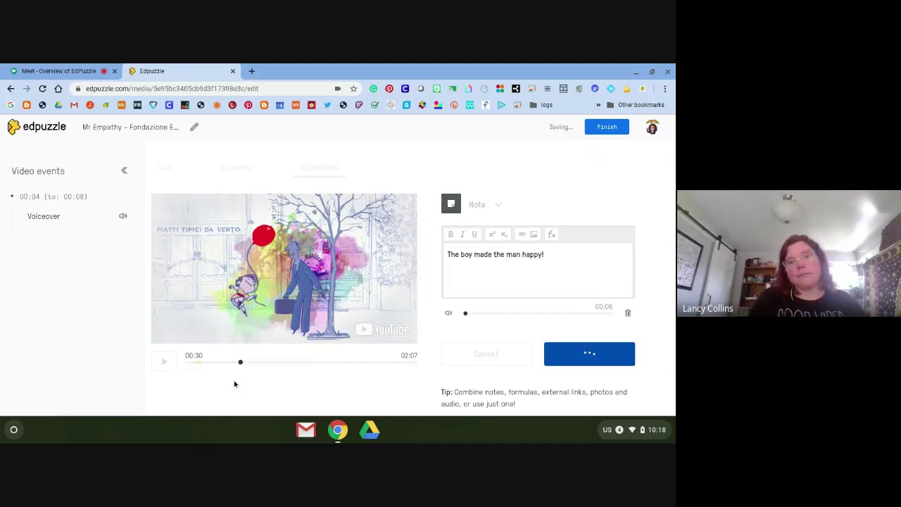
Replay the video from 00:25, listen to the note's audio, and continue playback to 00:32.
left_click_drag(240, 364, 232, 364)
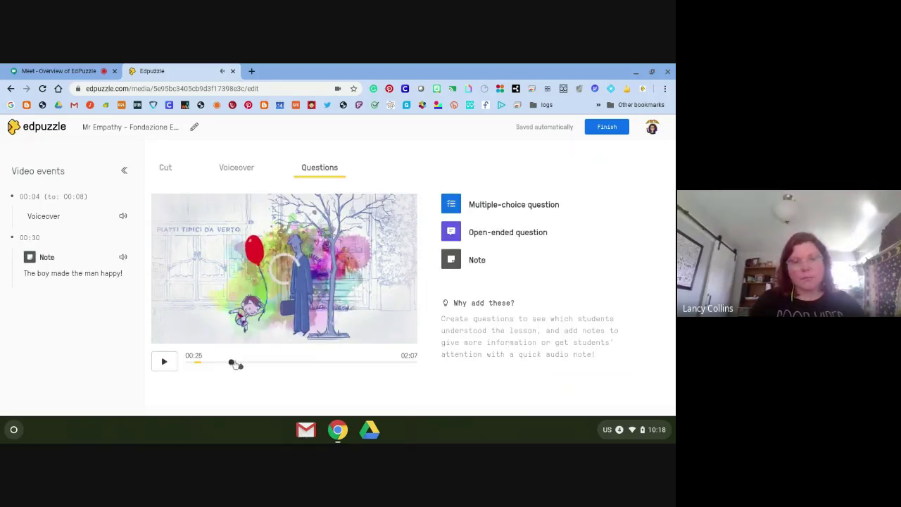
key("space")
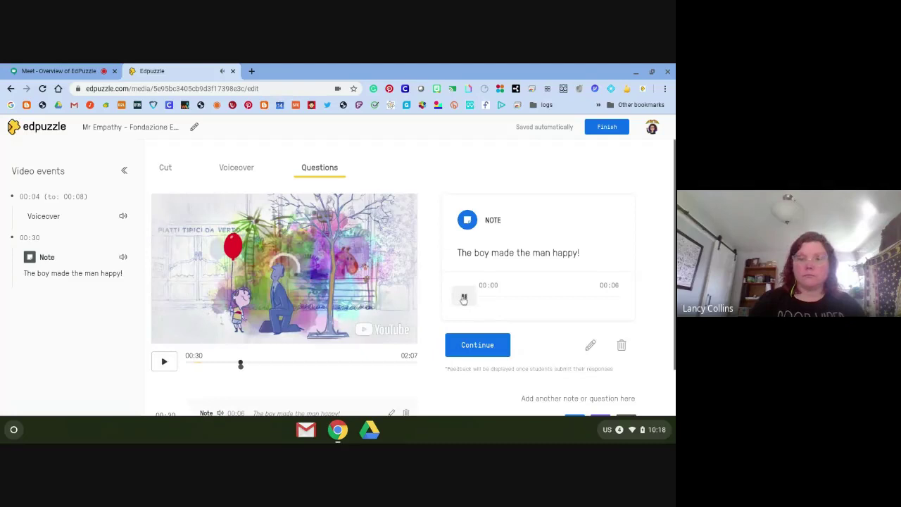
left_click(464, 299)
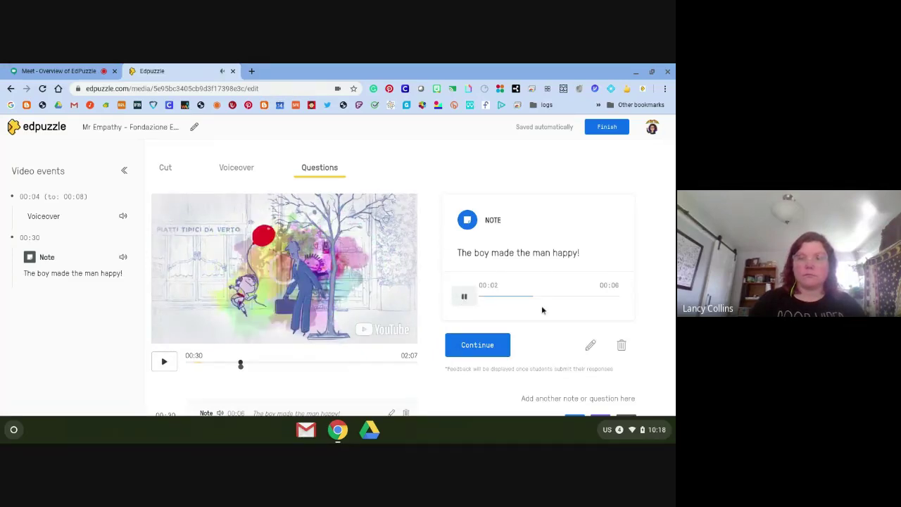
left_click(475, 345)
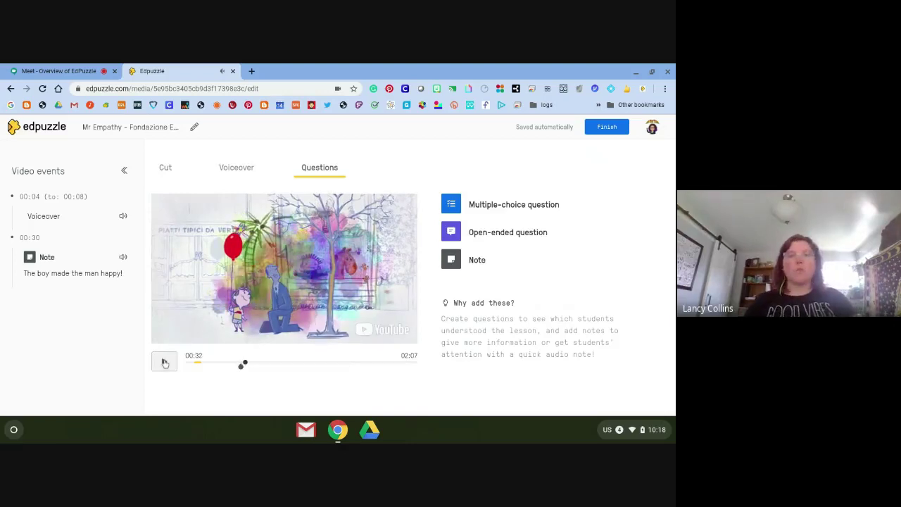
Create an open-ended question at 00:32 that asks "What made the boy happy?".
left_click(458, 234)
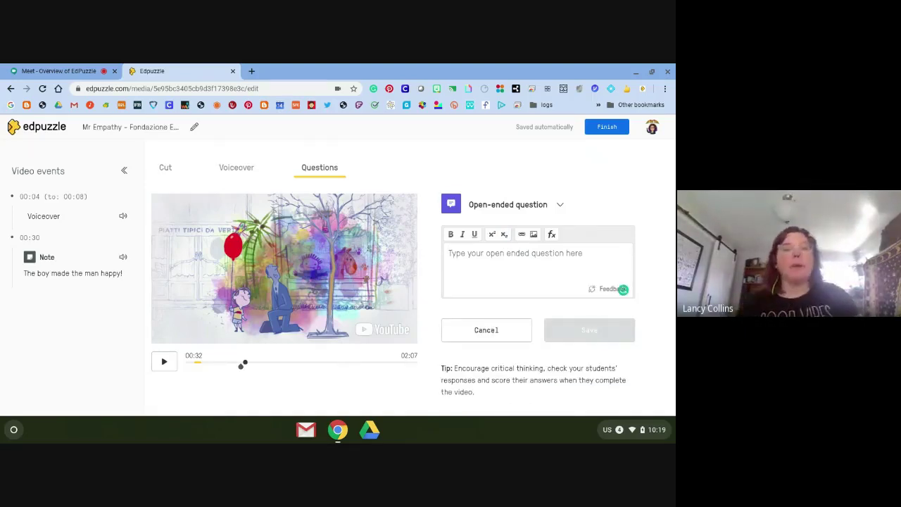
type("What was")
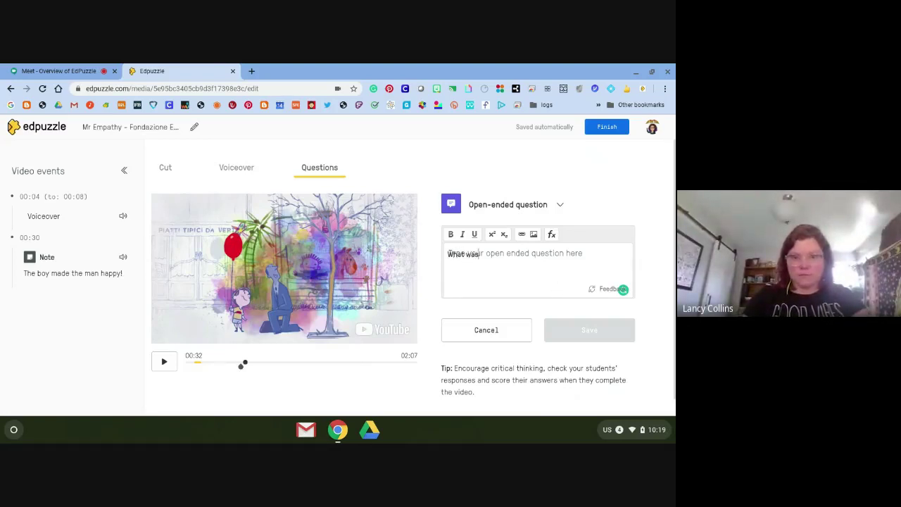
type(" the boy reeling")
key("BackSpace")
key("BackSpace")
key("BackSpace")
key("BackSpace")
key("BackSpace")
key("BackSpace")
key("BackSpace")
key("BackSpace")
key("BackSpace")
key("BackSpace")
key("BackSpace")
key("BackSpace")
key("BackSpace")
key("BackSpace")
key("BackSpace")
key("BackSpace")
key("BackSpace")
key("BackSpace")
key("BackSpace")
type("made the boy happy?")
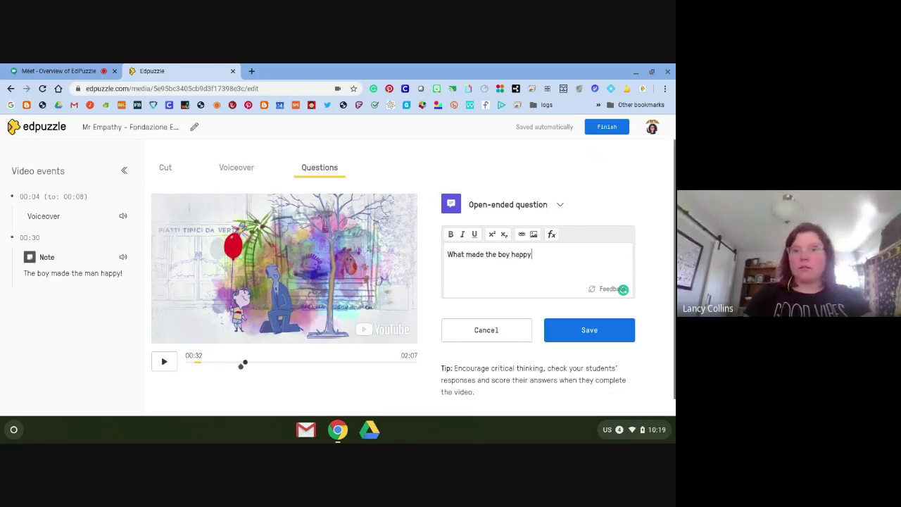
Add the feedback "He was happy because of the red balloon" to the open-ended question and save it.
left_click(607, 290)
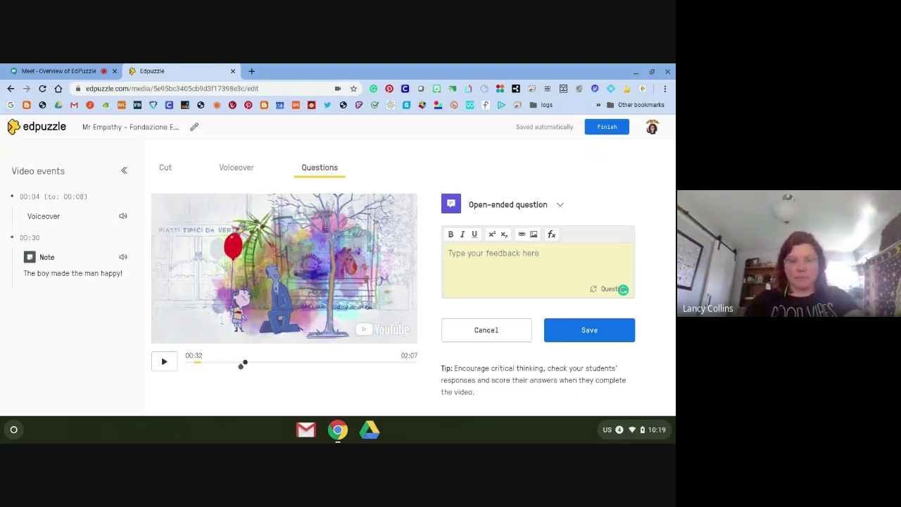
type("He w")
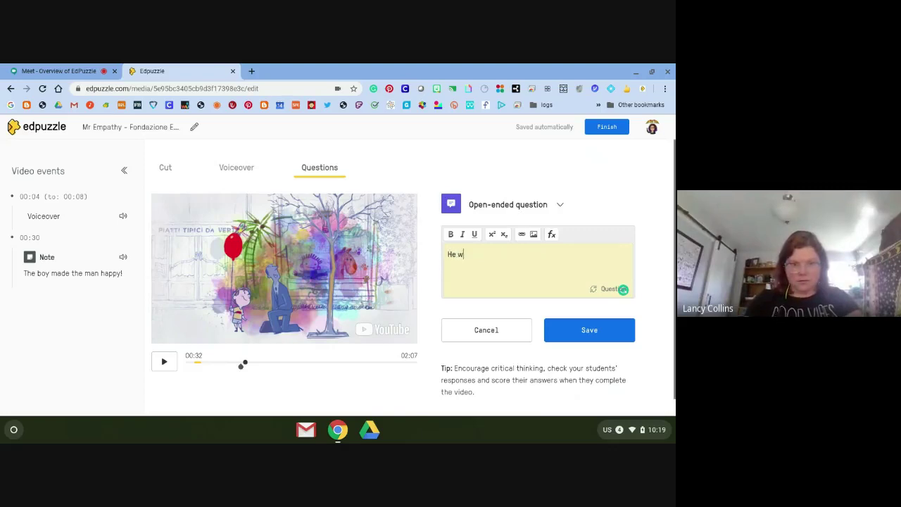
type("as happy bec")
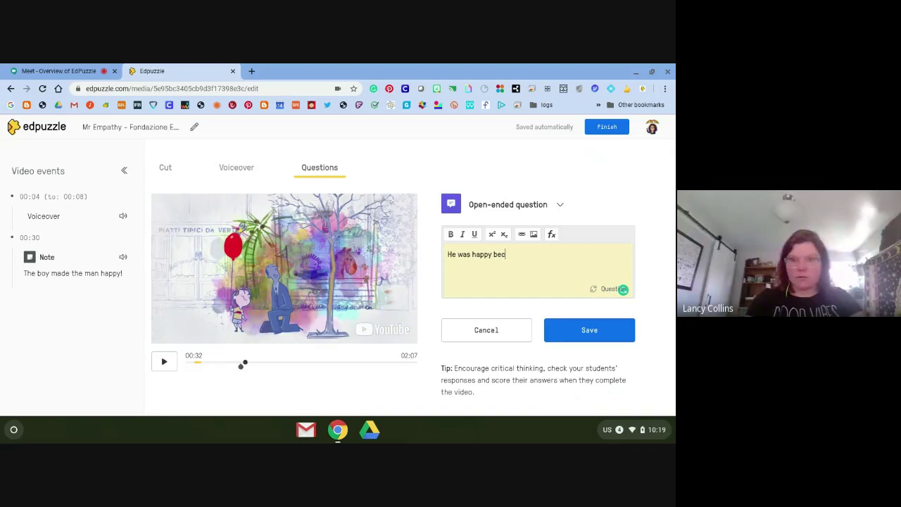
type("ause of the red baloon")
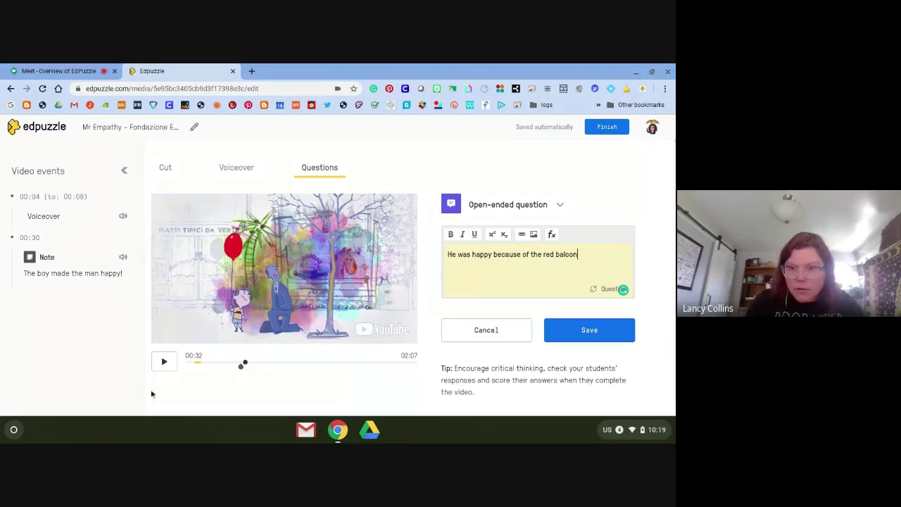
key("BackSpace")
key("BackSpace")
key("BackSpace")
type("loon")
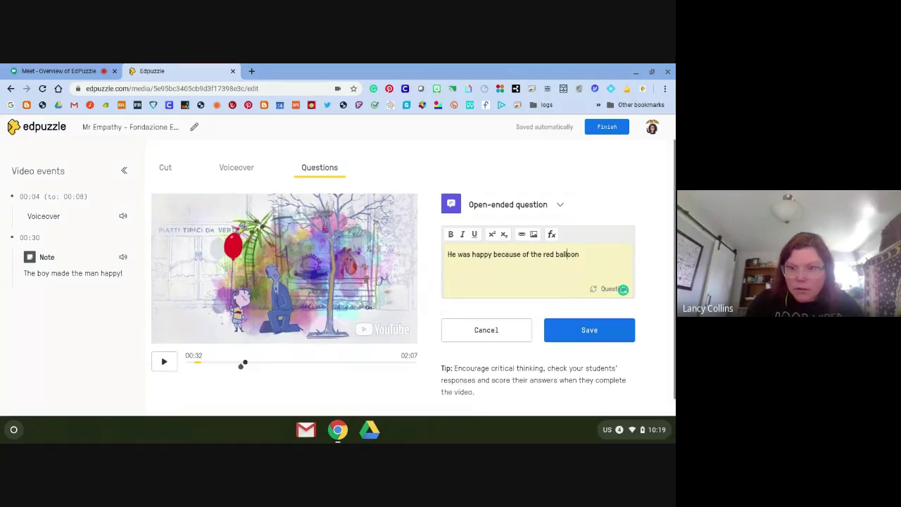
left_click(591, 330)
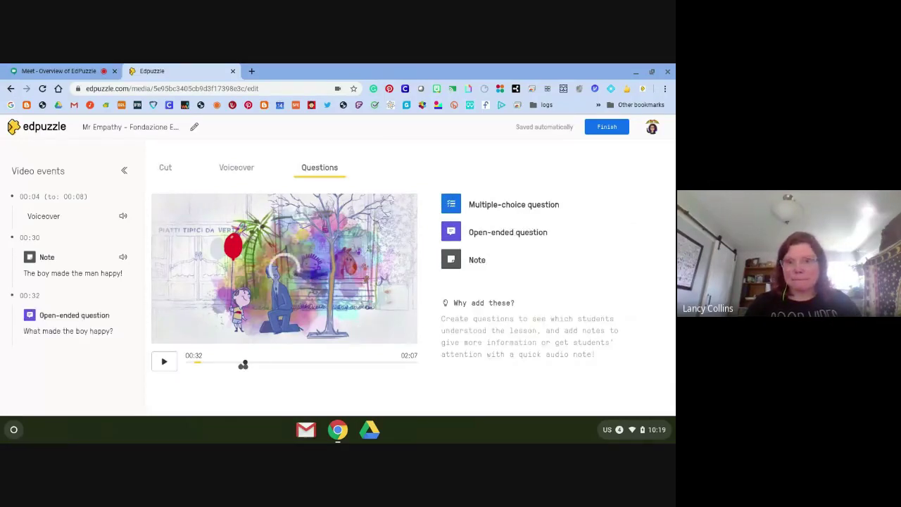
Preview the open-ended question with its feedback, and continue the video to 00:34.
key("space")
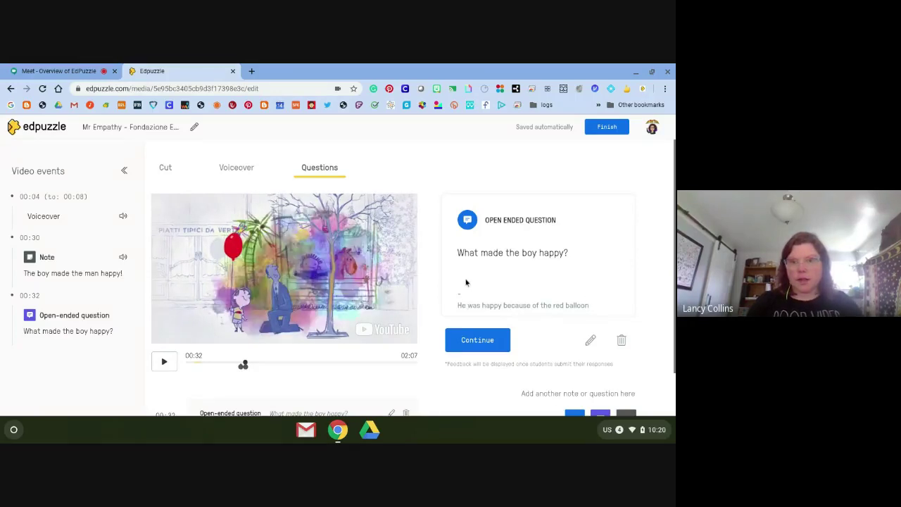
left_click(477, 340)
left_click(166, 363)
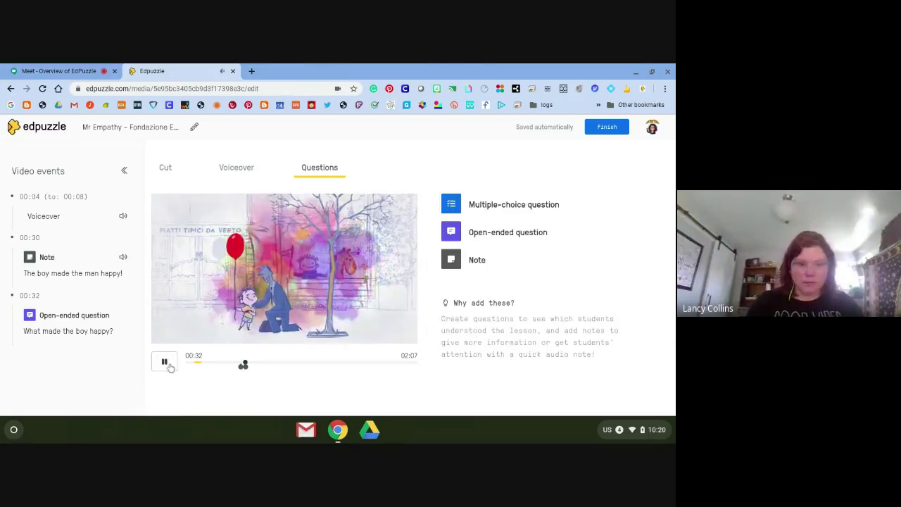
Start a multiple-choice question at 00:34 that asks "What feelings do you see represetned here?".
mouse_move(456, 203)
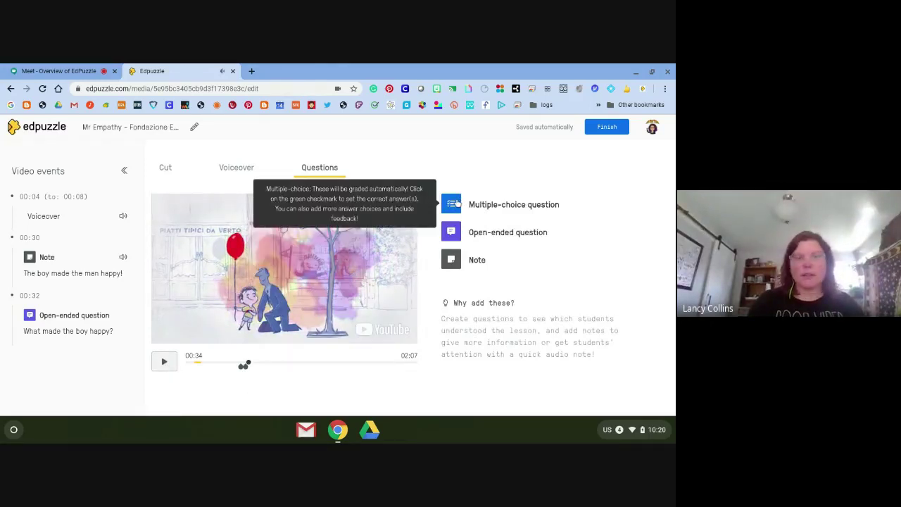
left_click(456, 204)
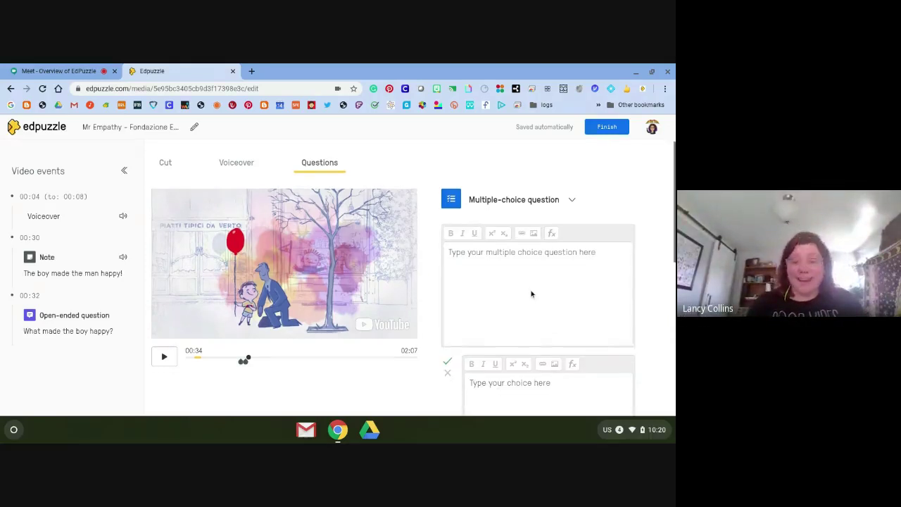
scroll(531, 294, "down", 2)
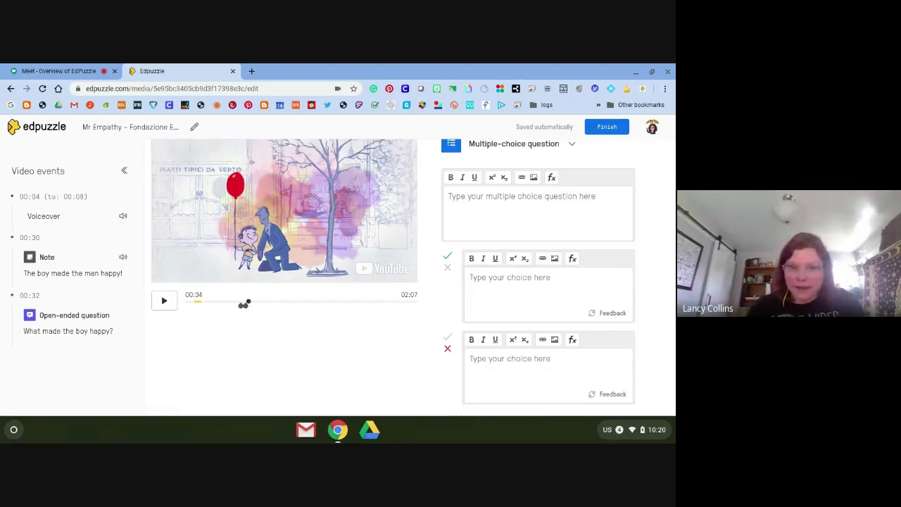
left_click(535, 205)
type("W")
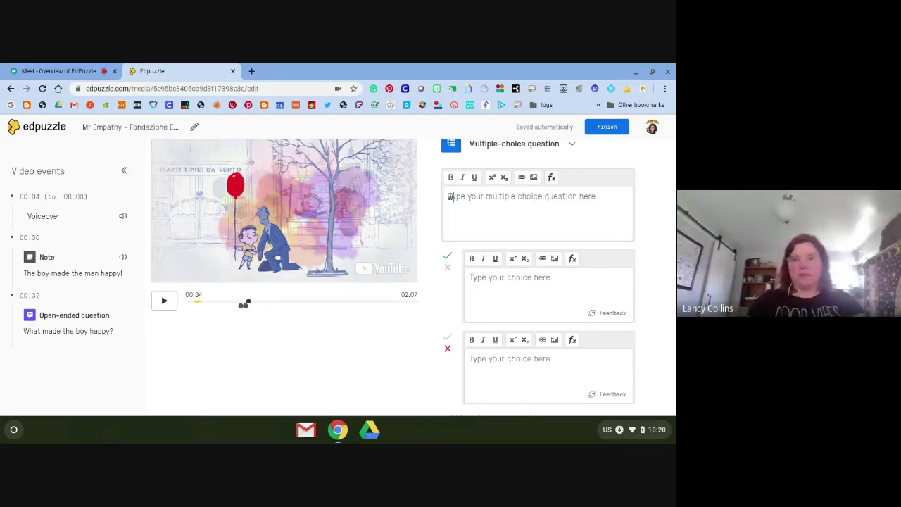
type("hat feelings do")
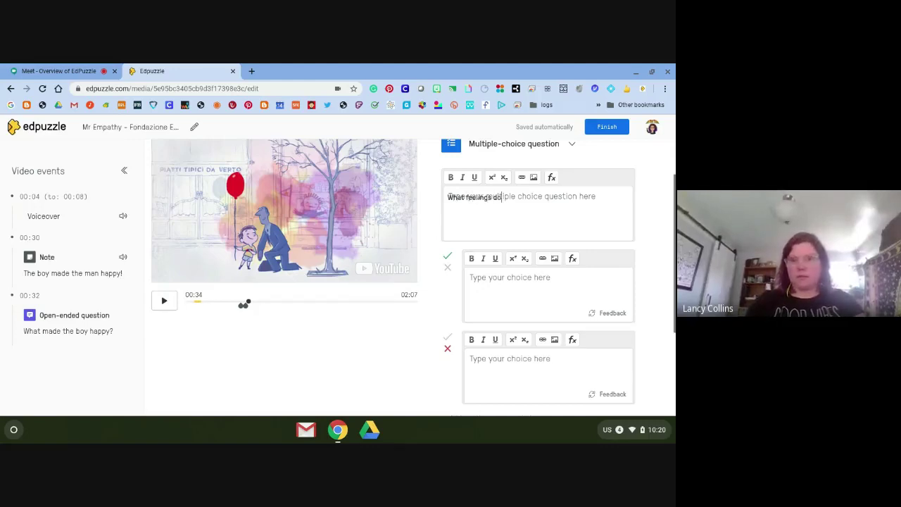
type(" you see")
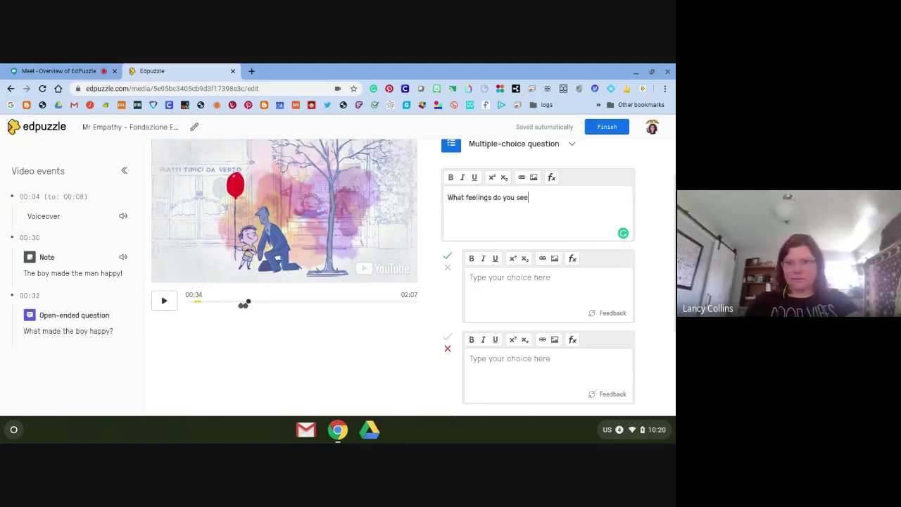
type(" represetned here?")
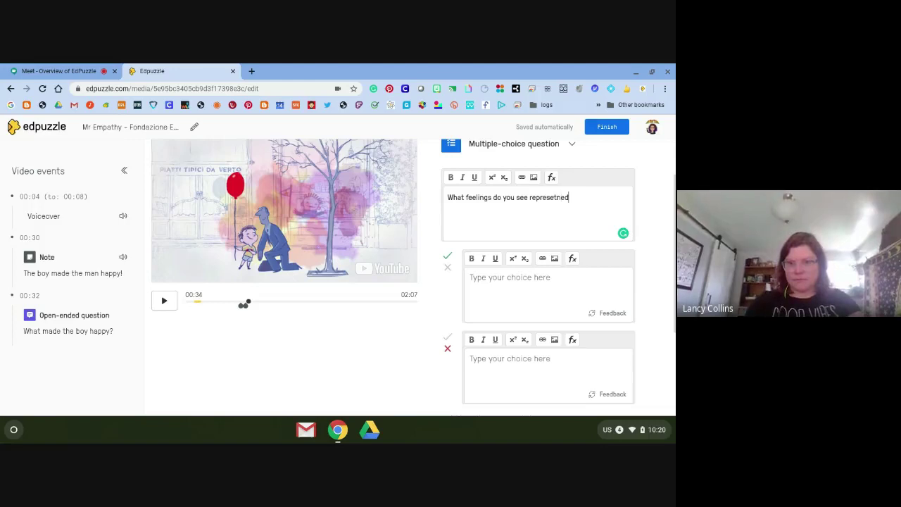
Enter "Happiness" and "Sadness" as the answer choices and correct the misspelled word in the question to "represented".
left_click(550, 303)
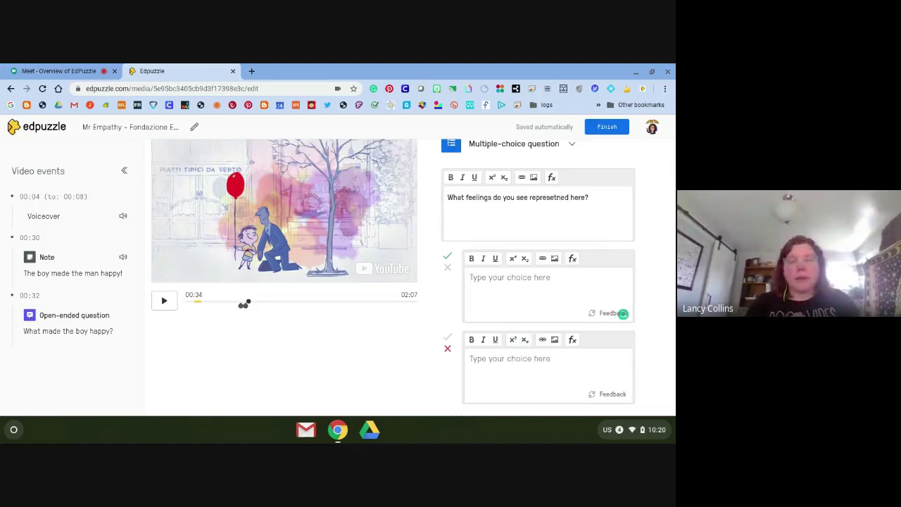
type("Happiness")
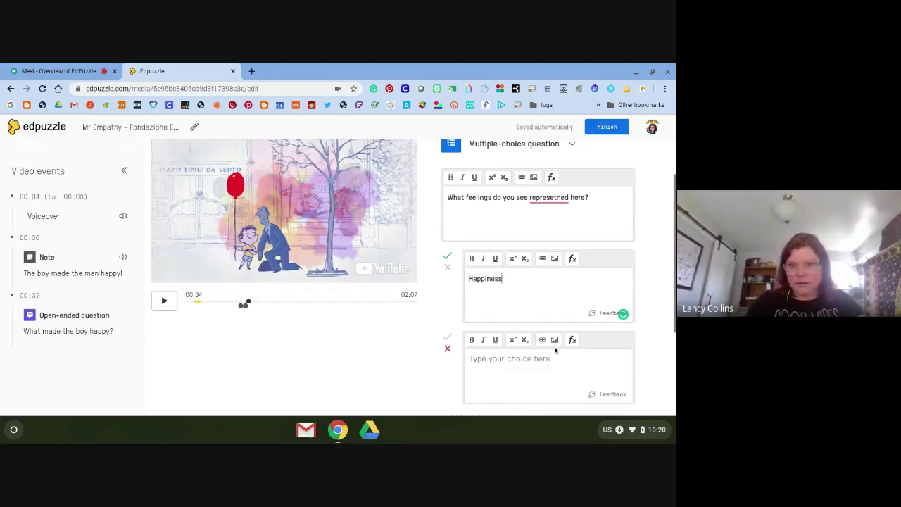
left_click(547, 373)
type("Sad")
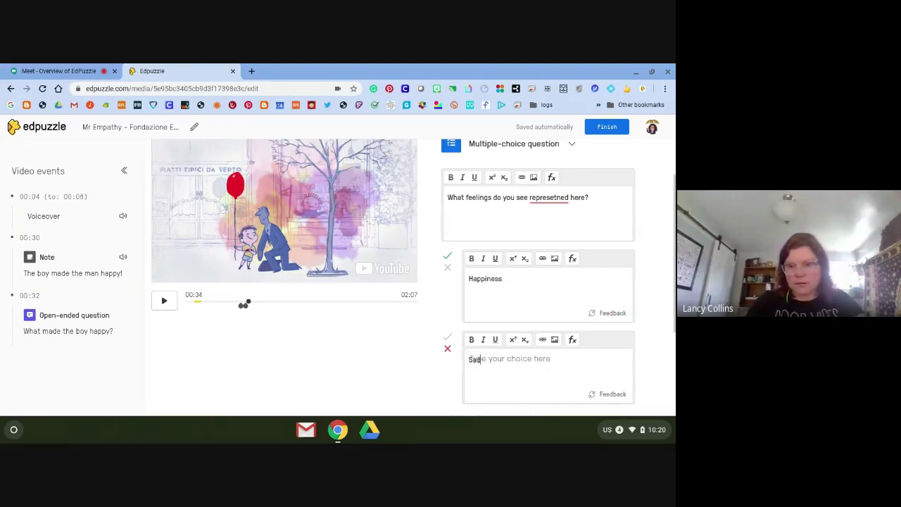
type("ness")
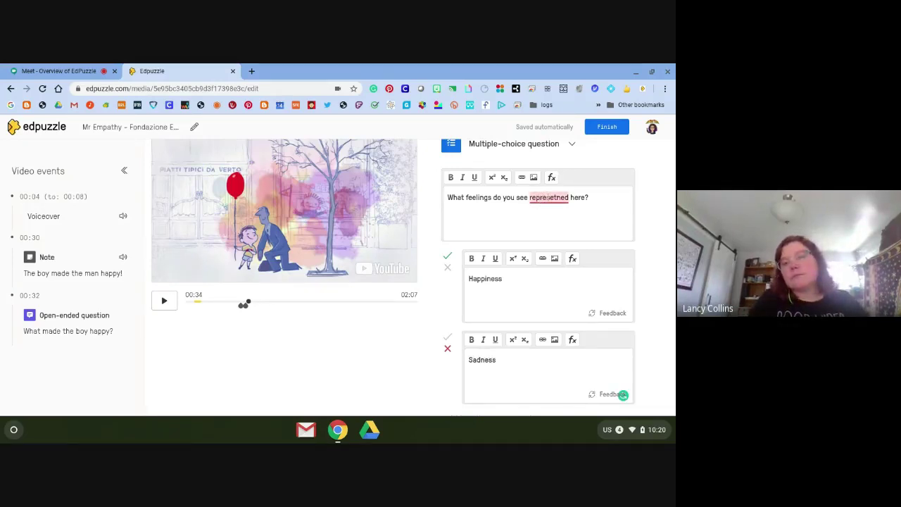
left_click(548, 197)
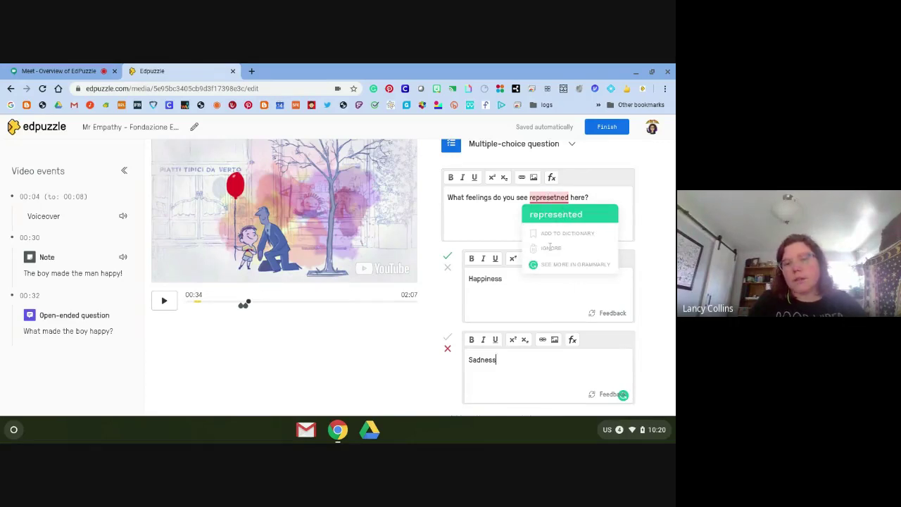
left_click(560, 214)
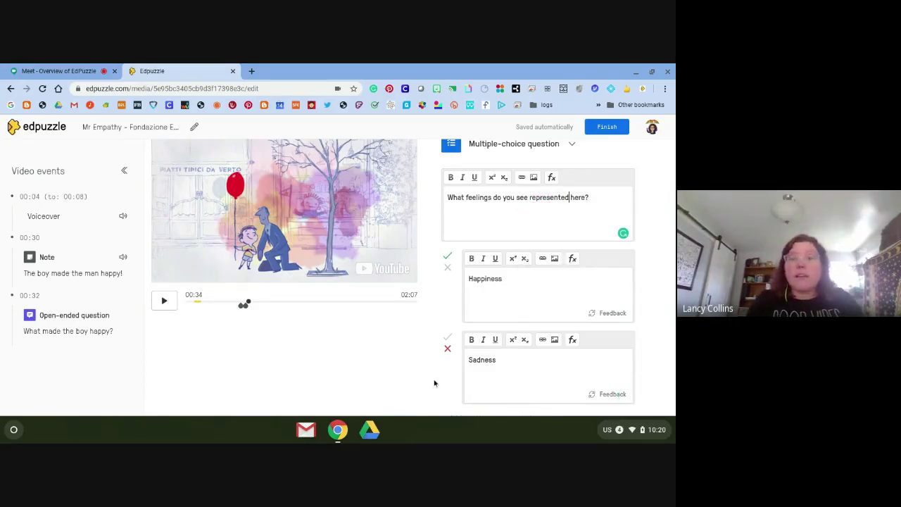
Add the feedback "Correct!" to the Happiness answer choice.
scroll(413, 276, "down", 3)
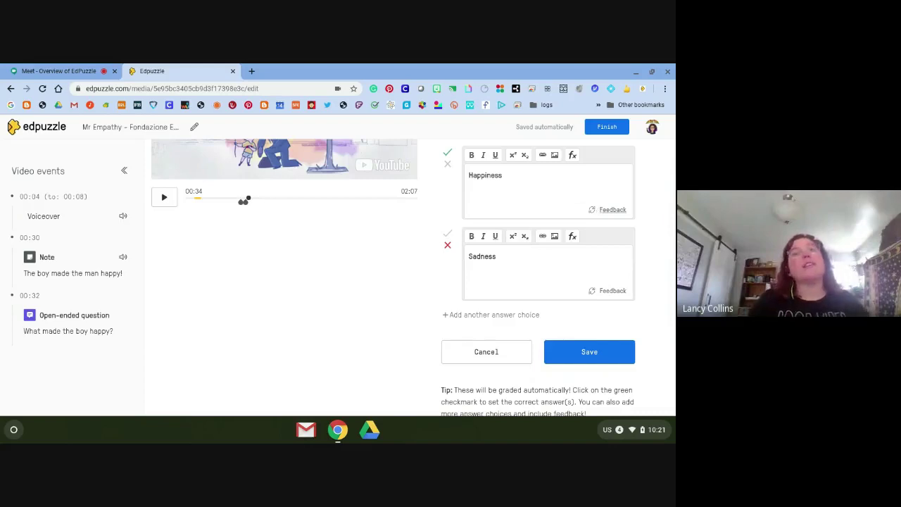
left_click(590, 209)
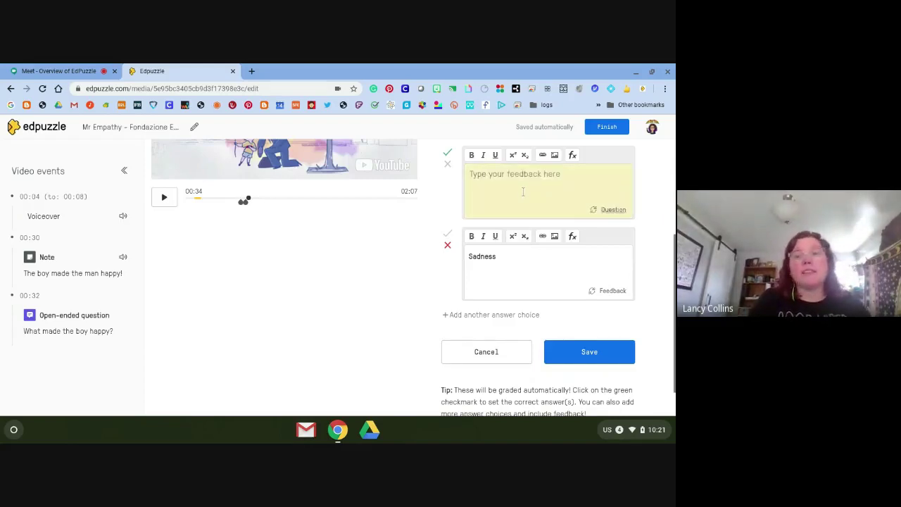
type("Correct!")
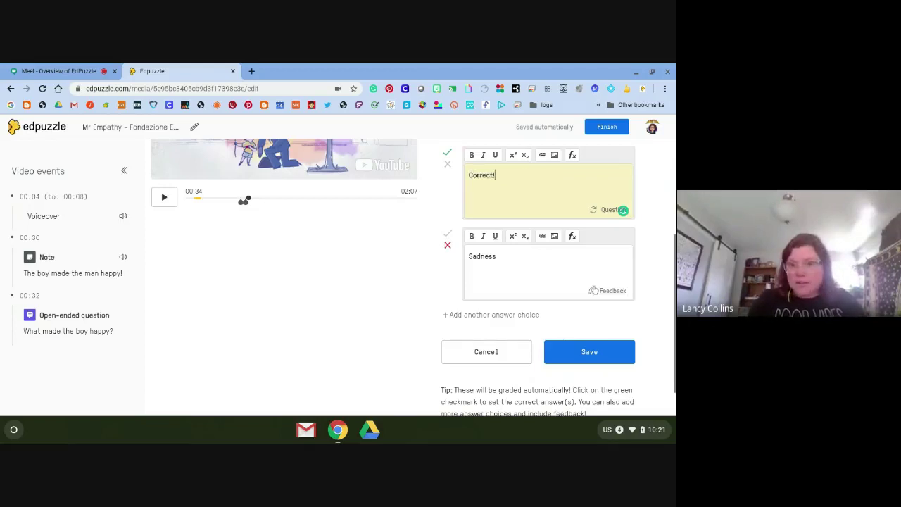
Add the feedback "Sorry- the bright colors represent happiness" to the Sadness choice and save the multiple-choice question.
left_click(603, 294)
left_click(539, 280)
type("Sorry- the col")
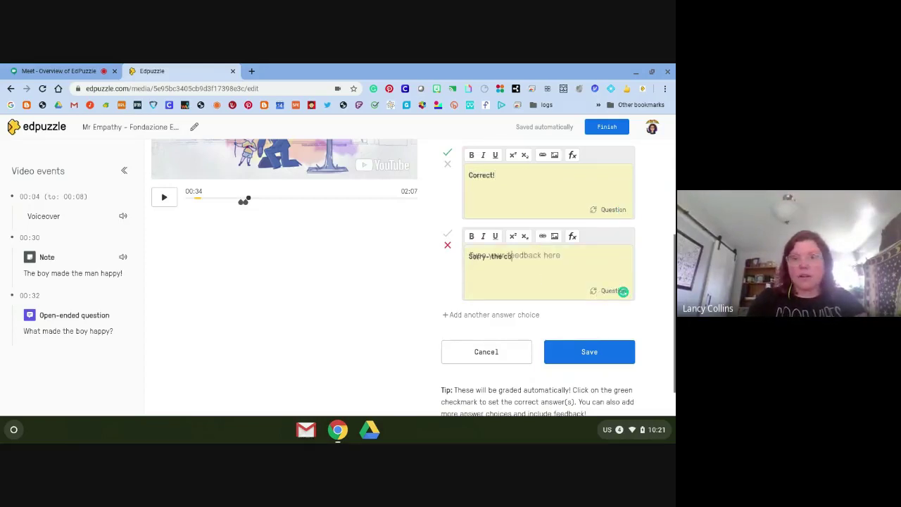
key("BackSpace")
key("BackSpace")
key("BackSpace")
type("bright co")
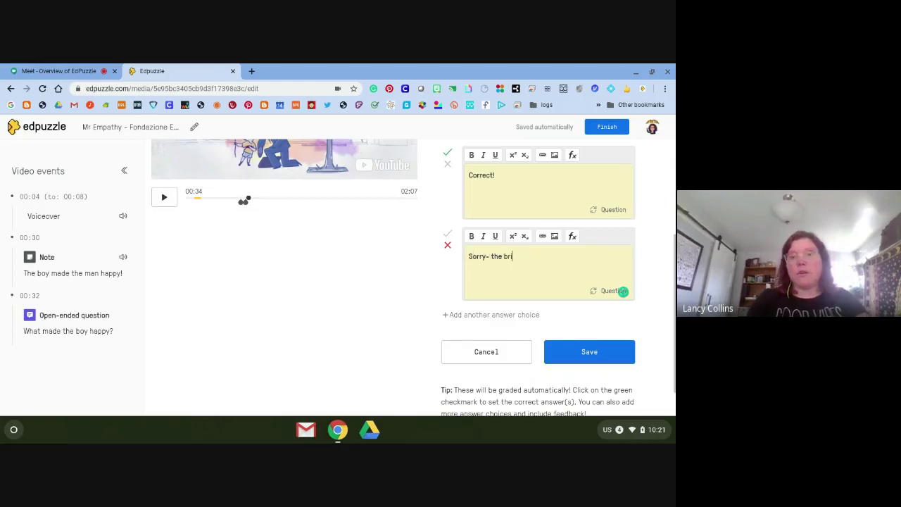
type("lors ")
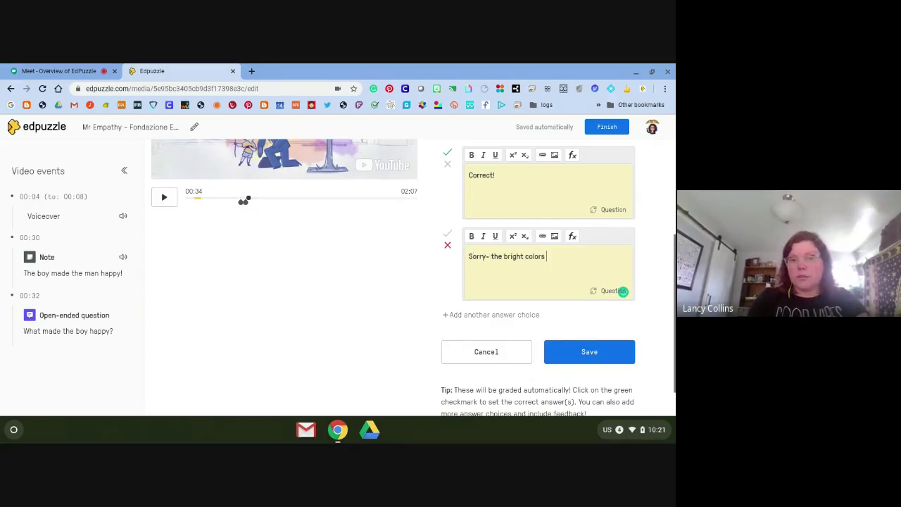
type("represent ")
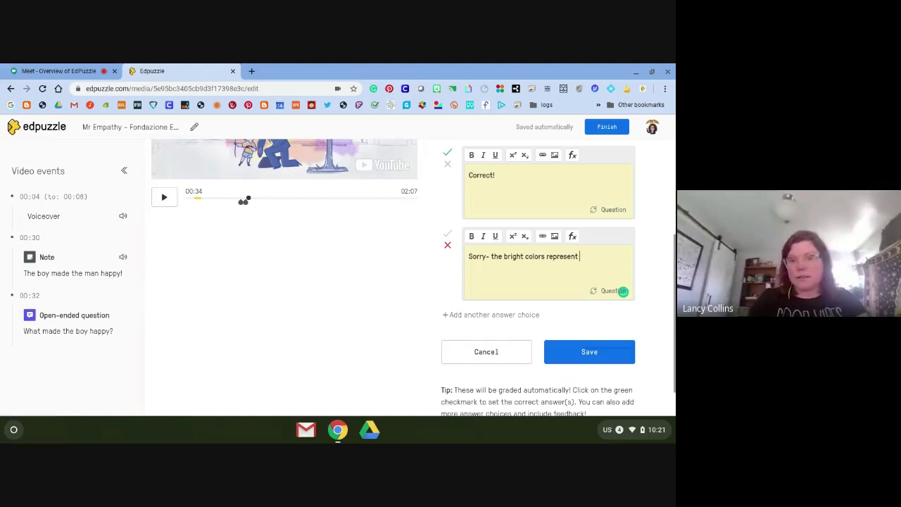
type("happiness")
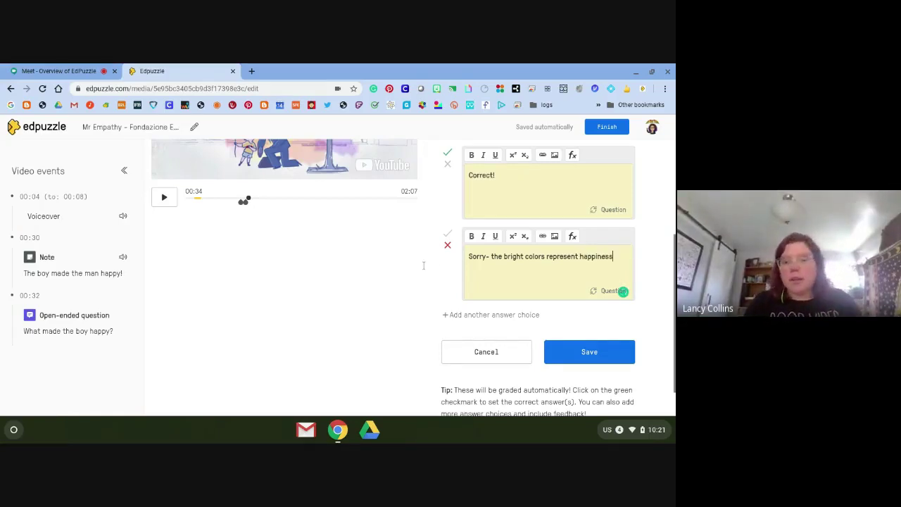
scroll(423, 265, "up", 2)
scroll(424, 266, "down", 3)
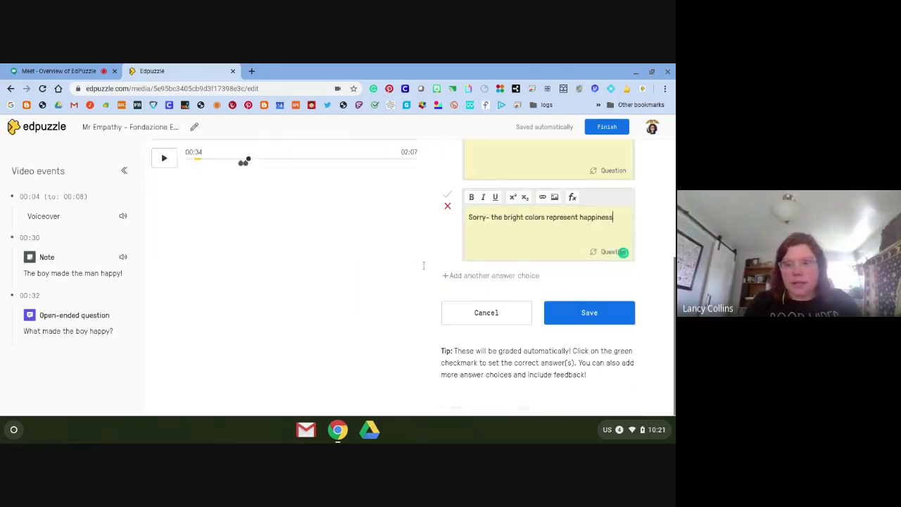
left_click(590, 318)
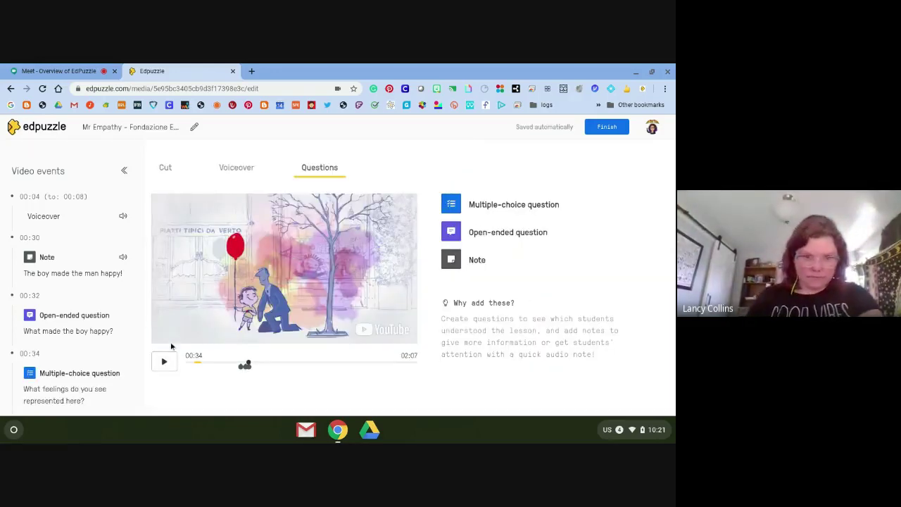
Play the video on to 00:36, pause it, and preview the saved multiple-choice question with its feedback.
left_click(164, 356)
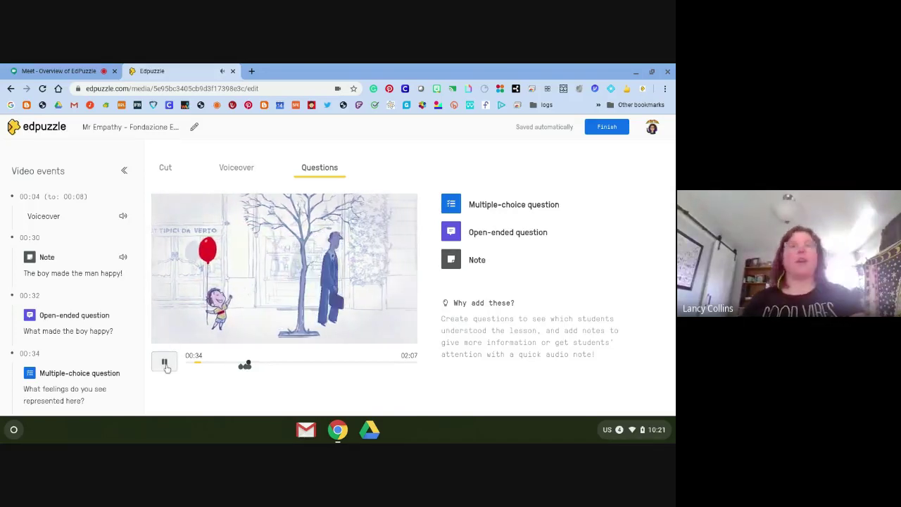
left_click(165, 364)
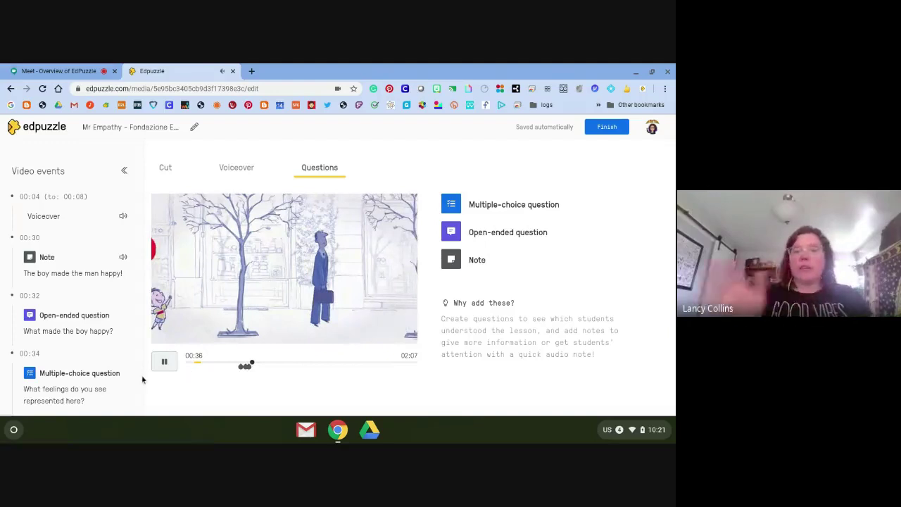
left_click(164, 361)
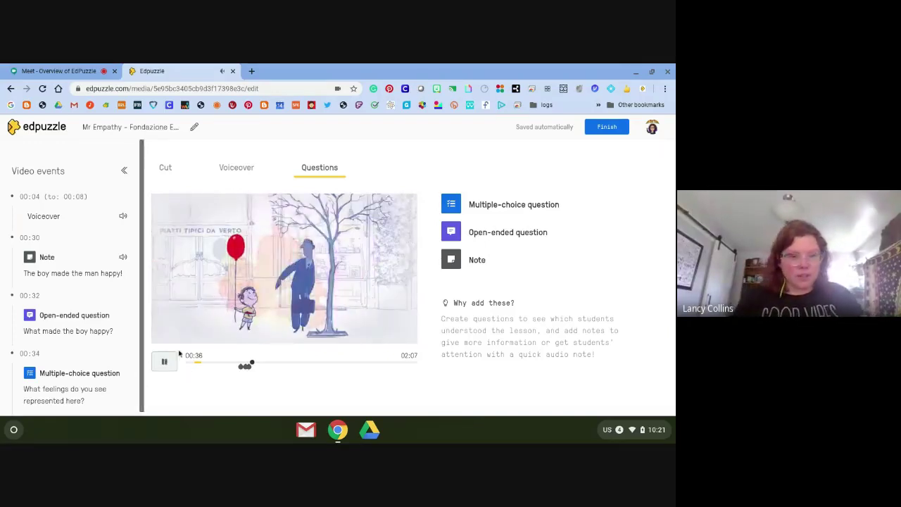
left_click(166, 361)
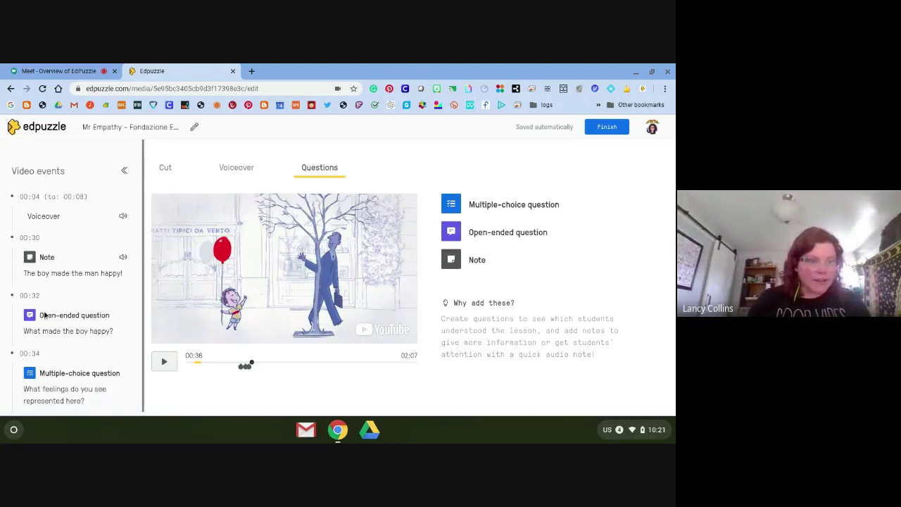
scroll(44, 315, "down", 1)
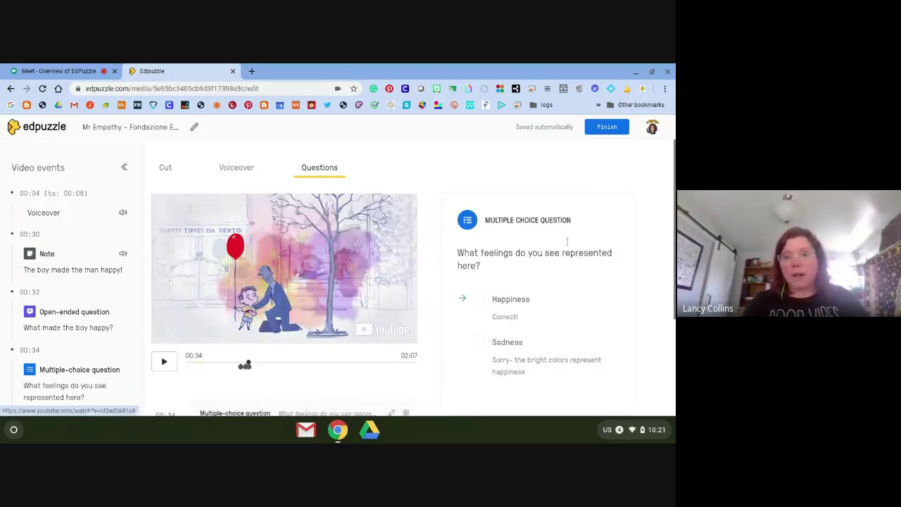
Continue the video to 00:40, record an audio-only note there and save it.
left_click(258, 366)
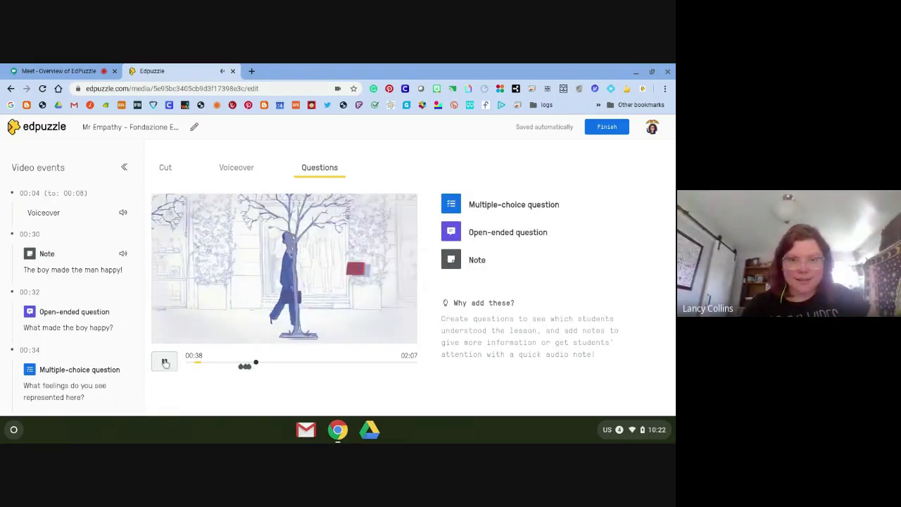
left_click(477, 260)
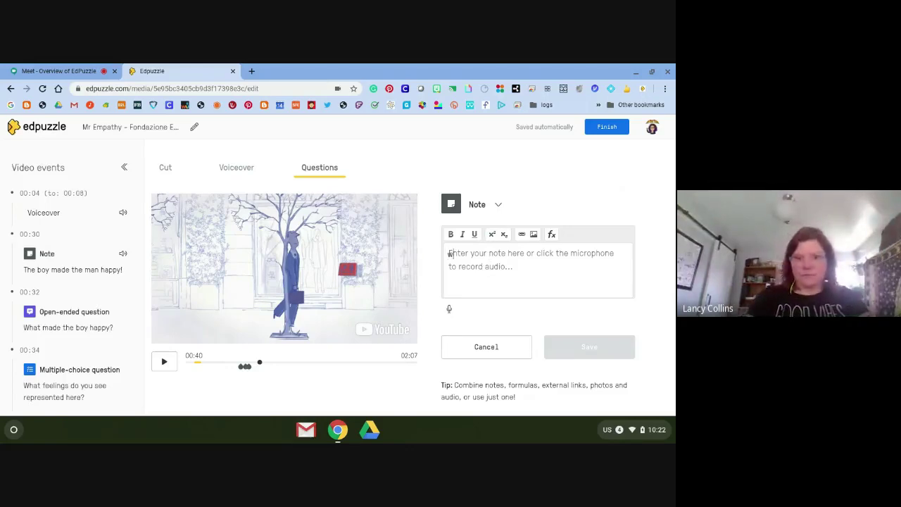
left_click(449, 310)
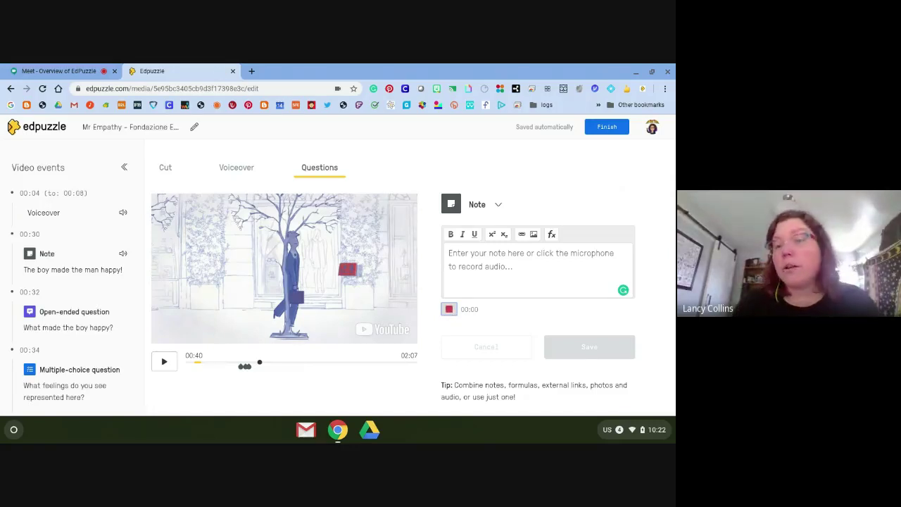
left_click(451, 314)
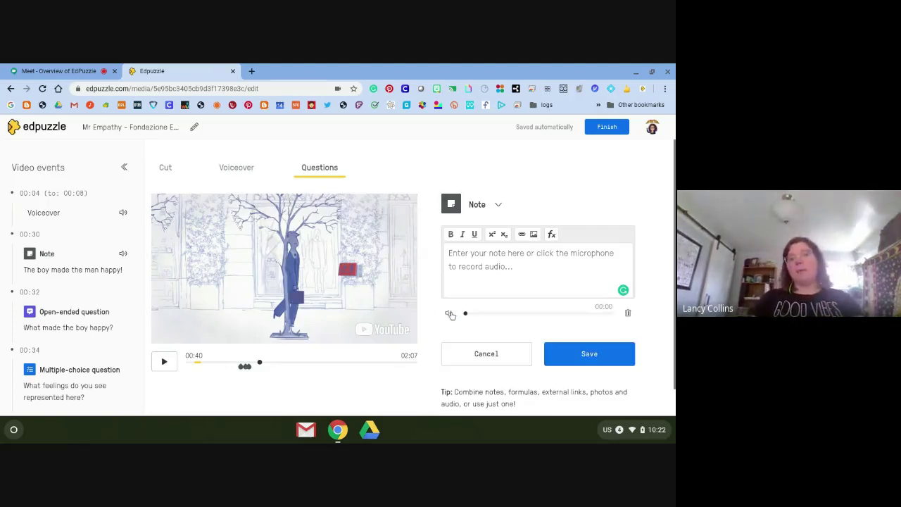
left_click(556, 354)
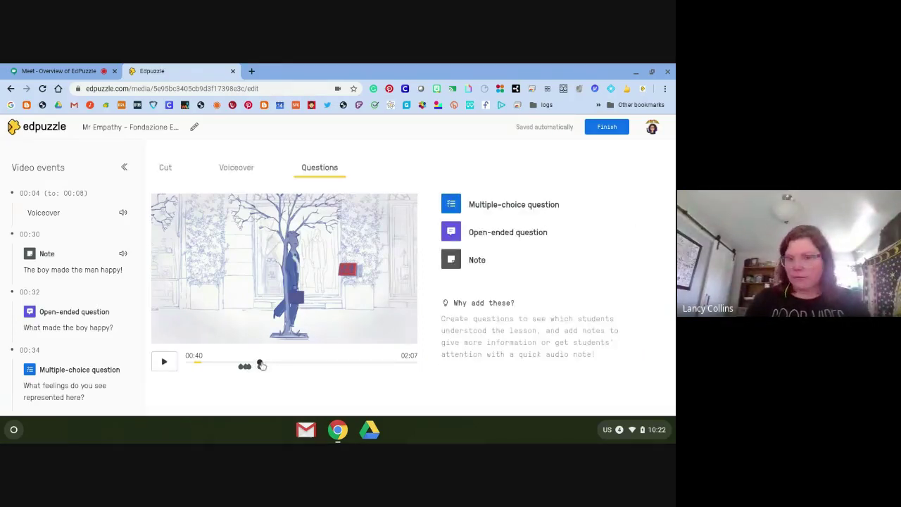
left_click(483, 206)
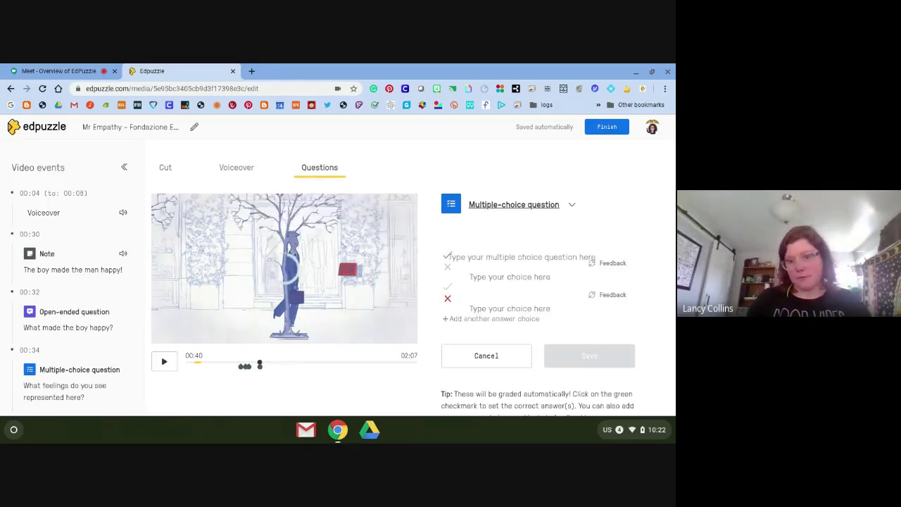
left_click(164, 361)
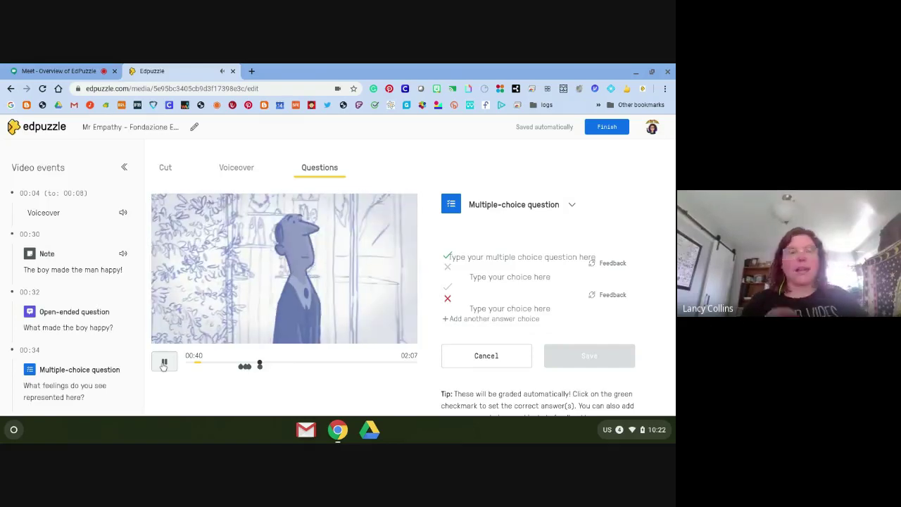
left_click(164, 363)
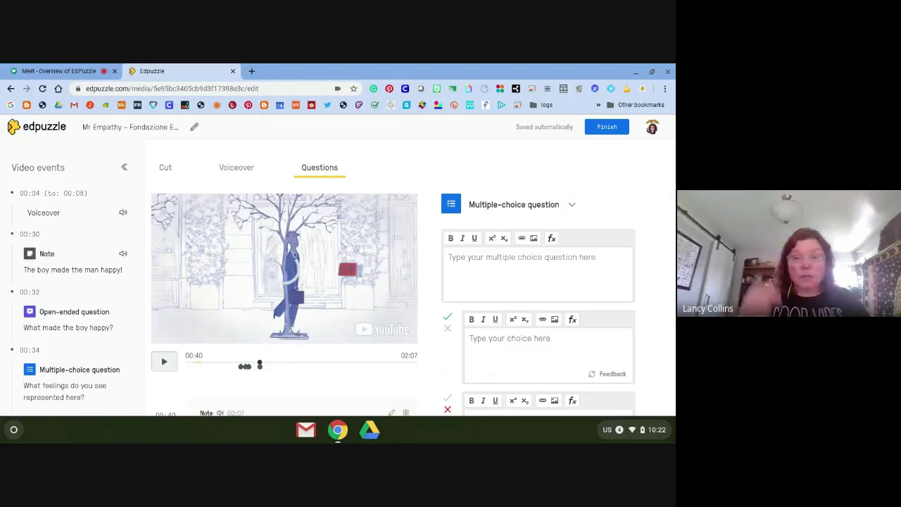
scroll(538, 304, "down", 3)
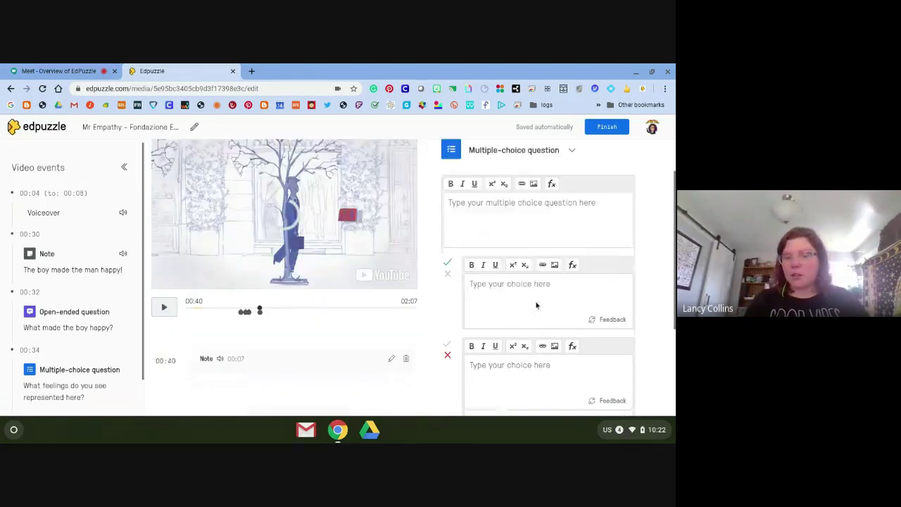
scroll(537, 304, "down", 3)
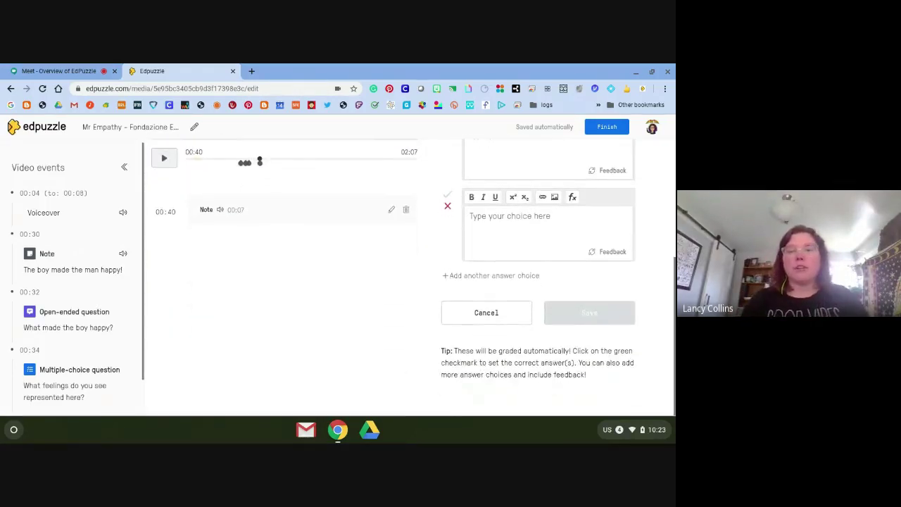
scroll(410, 278, "up", 5)
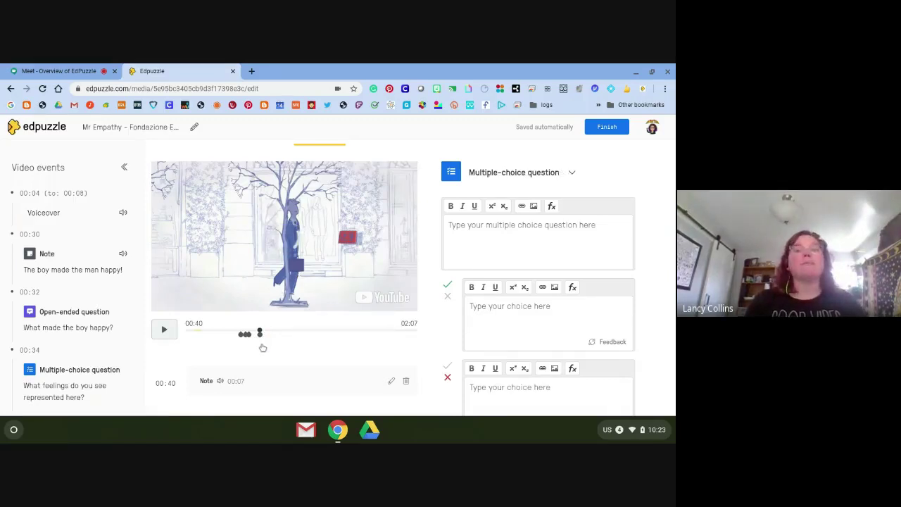
Finish editing the video, start assigning it to the Google Classroom Beginners class, and enable posting on Google Classroom.
left_click(609, 130)
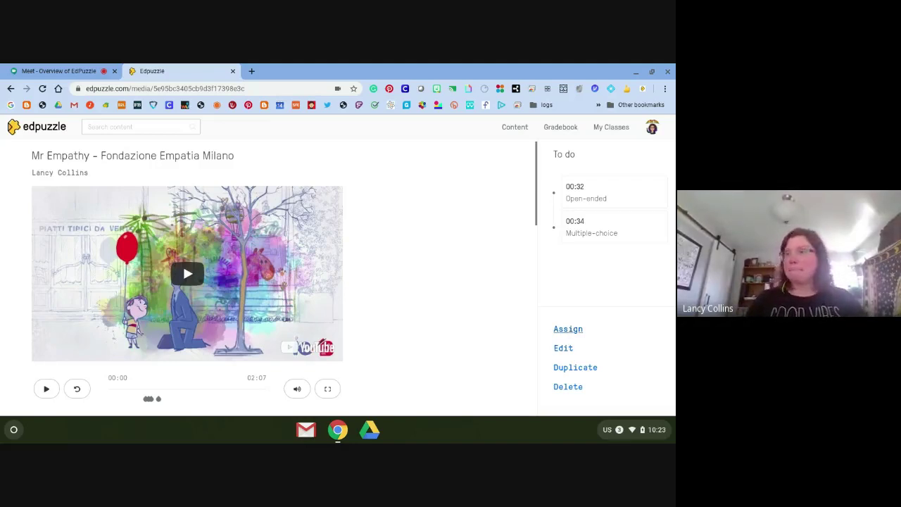
left_click(568, 329)
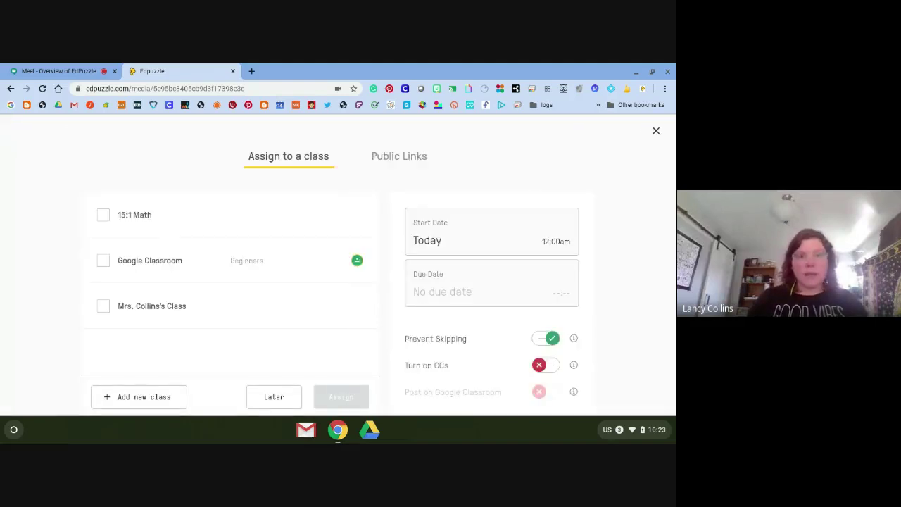
left_click(104, 261)
scroll(106, 263, "down", 1)
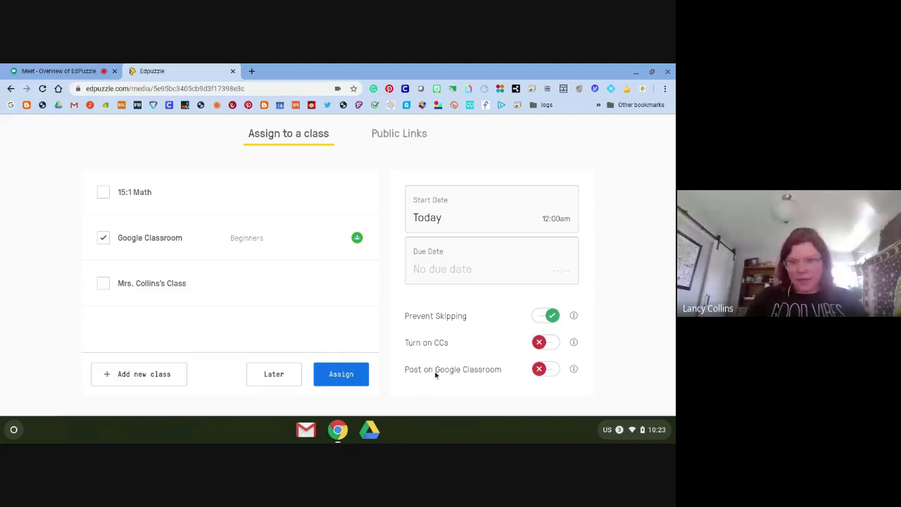
left_click(548, 371)
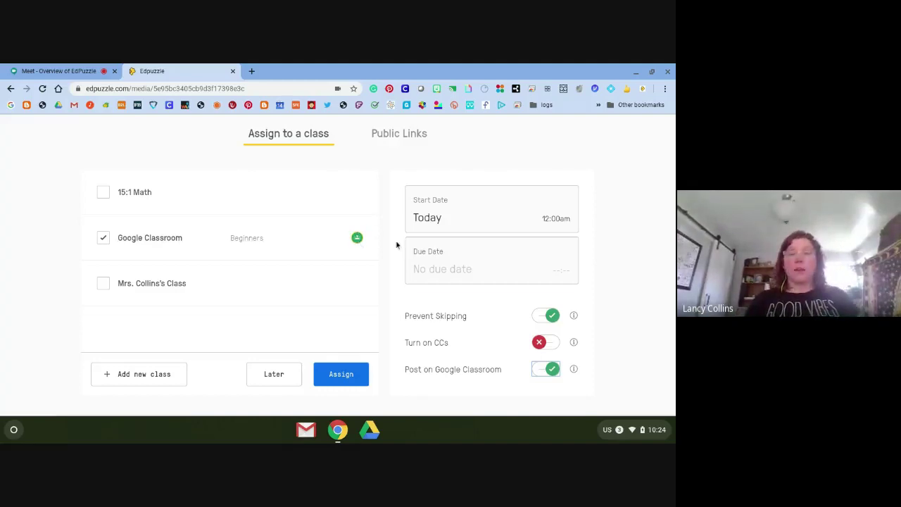
left_click(451, 270)
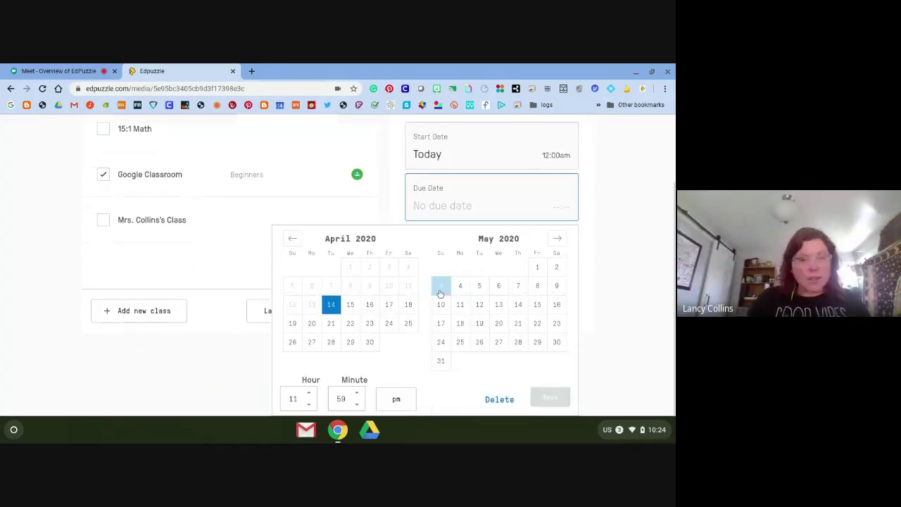
left_click(390, 305)
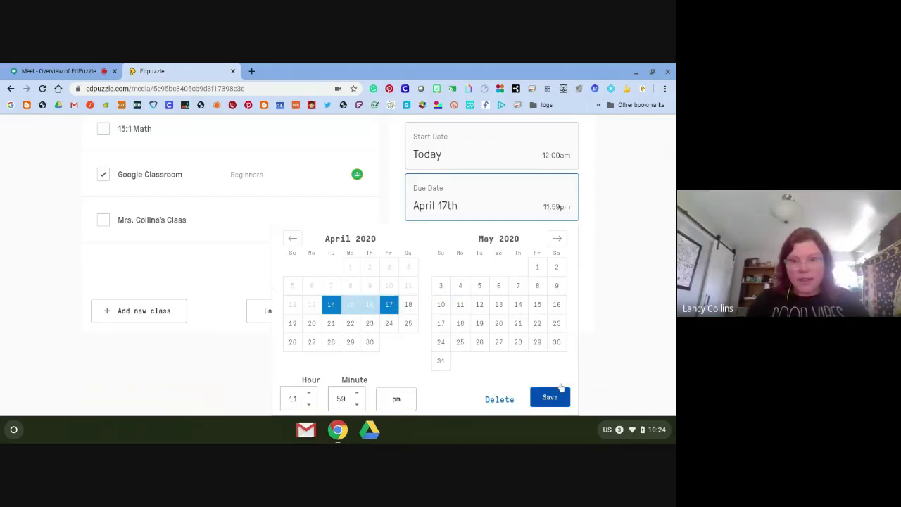
left_click(654, 287)
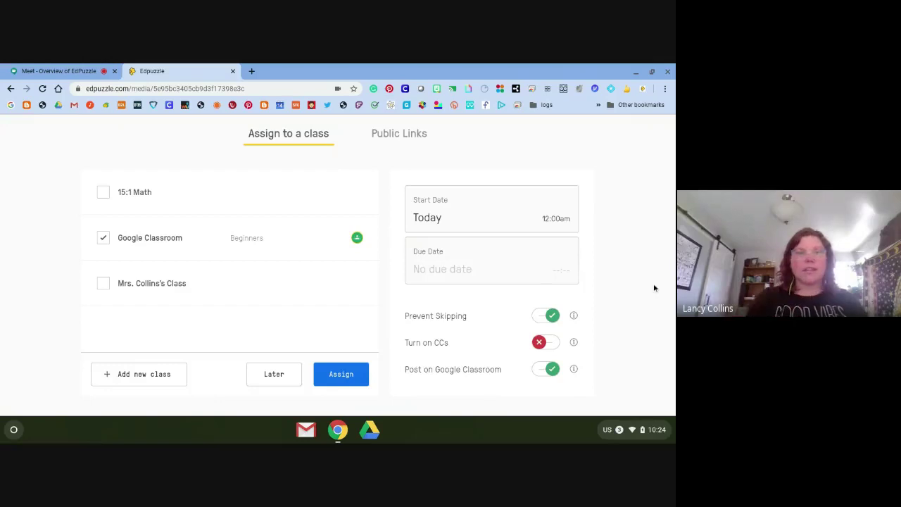
Set the due date to April 17th at 7:00 pm, save it, and assign the video to the selected class.
left_click(442, 268)
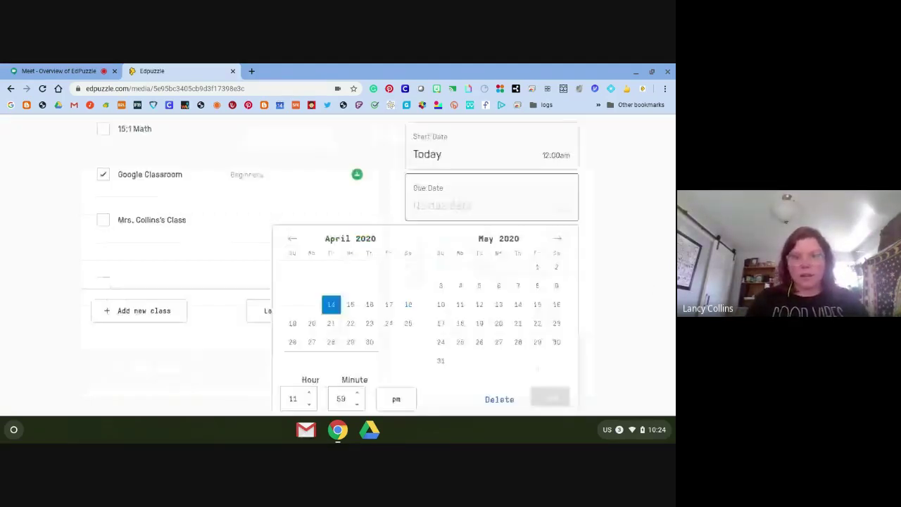
left_click(390, 304)
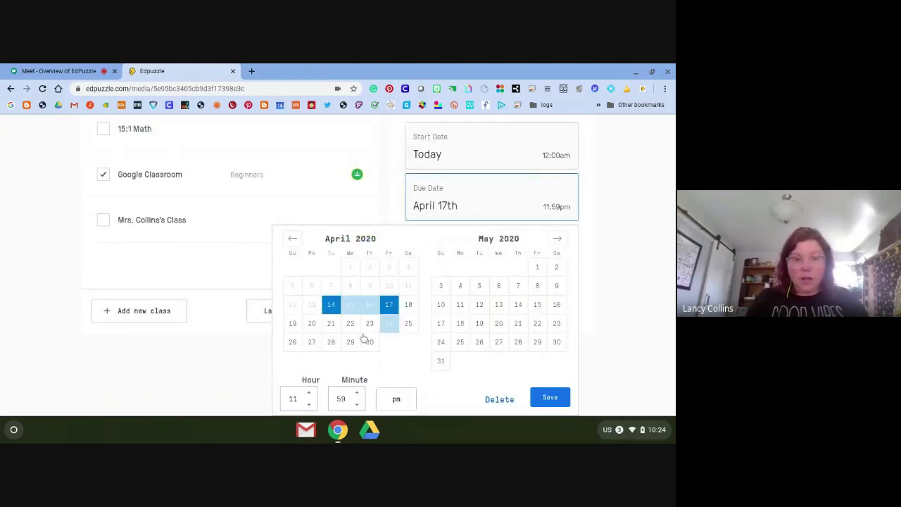
left_click(309, 404)
left_click(308, 404)
left_click(308, 404)
left_click(308, 404)
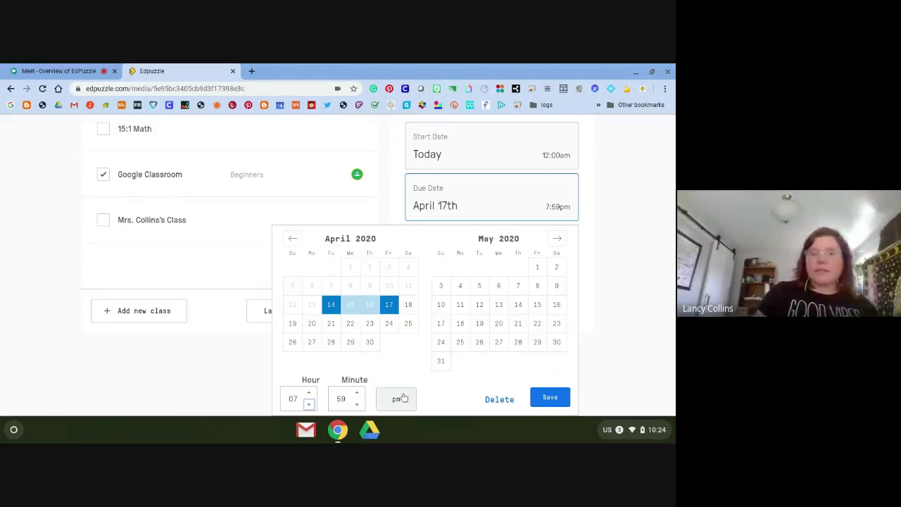
left_click(356, 394)
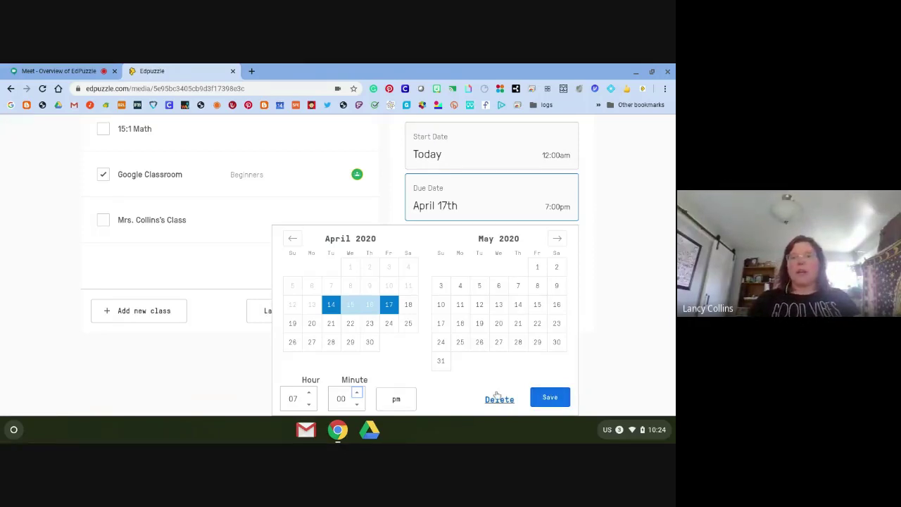
left_click(550, 397)
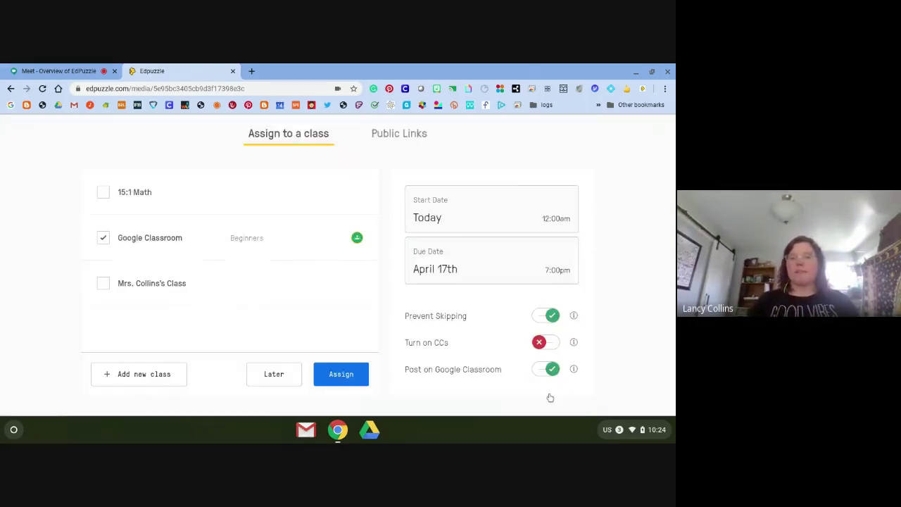
left_click(340, 378)
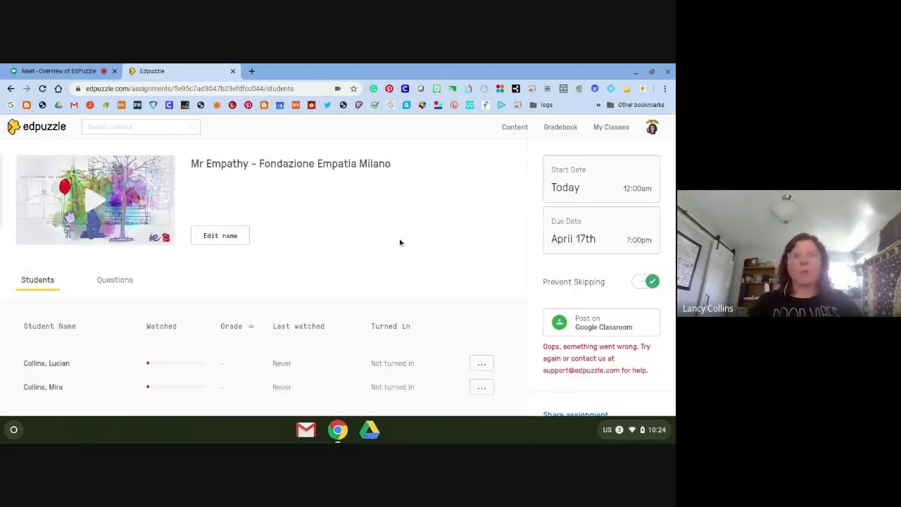
Open Google Classroom in a new browser tab.
left_click(251, 72)
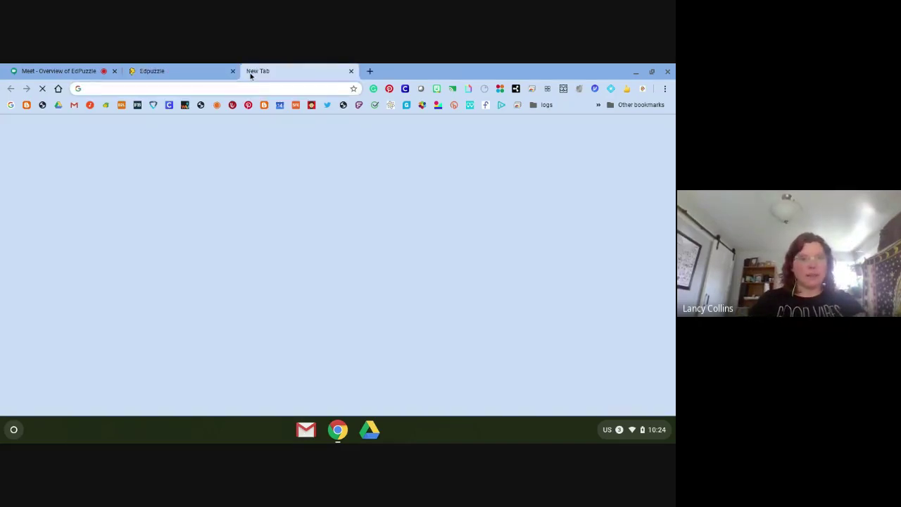
type("class")
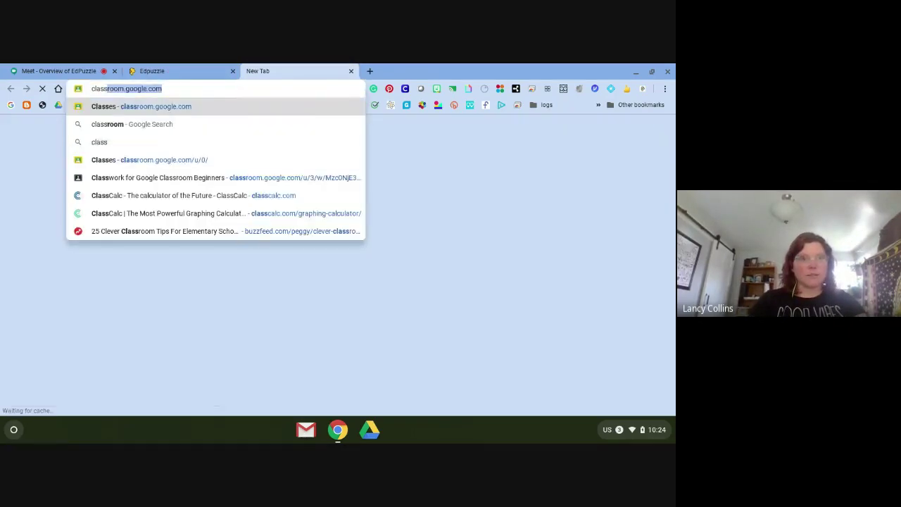
key("Return")
Return to the Edpuzzle assignment page, open its sharing options and copy the direct assignment link.
left_click(211, 71)
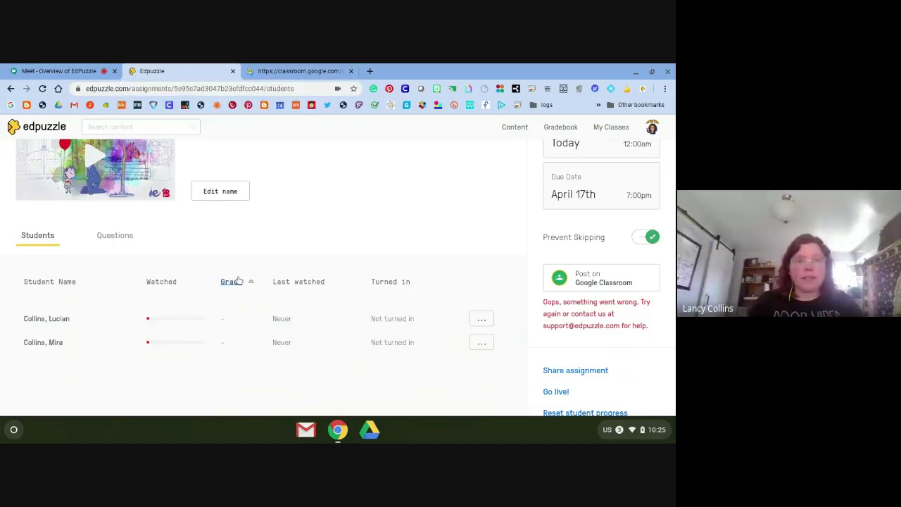
scroll(238, 281, "up", 1)
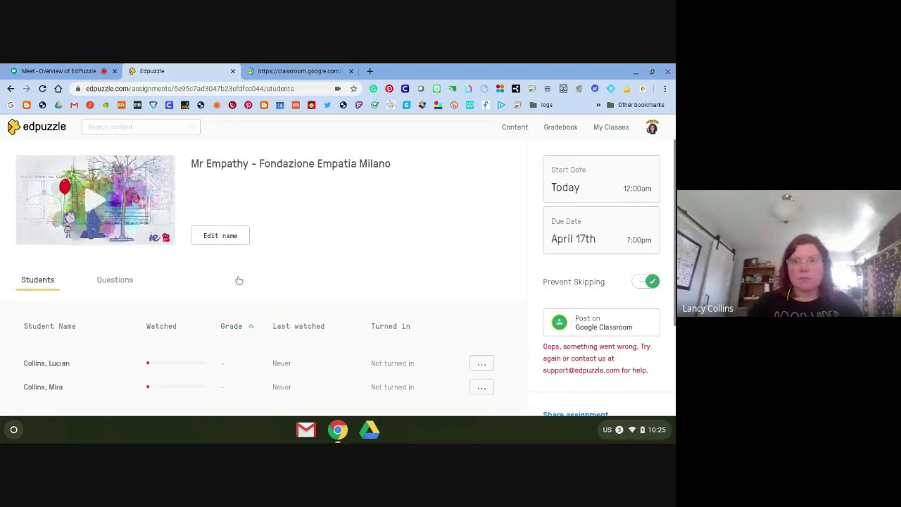
scroll(239, 280, "down", 3)
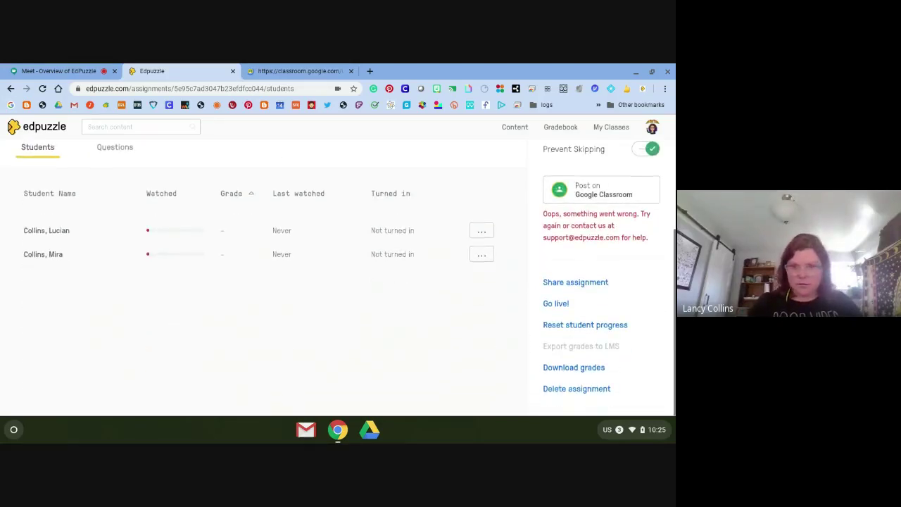
left_click(575, 283)
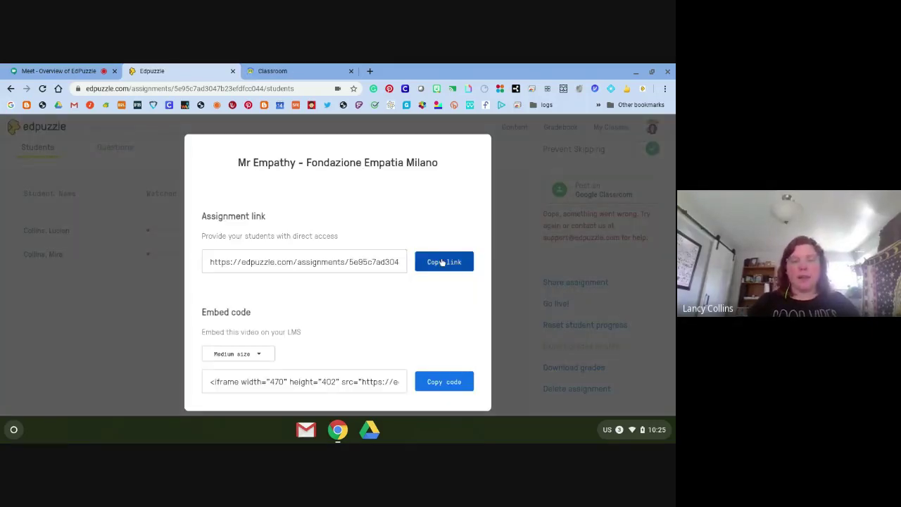
Switch to Google Classroom and open the classwork page of the Google Classroom Beginners class.
left_click(325, 69)
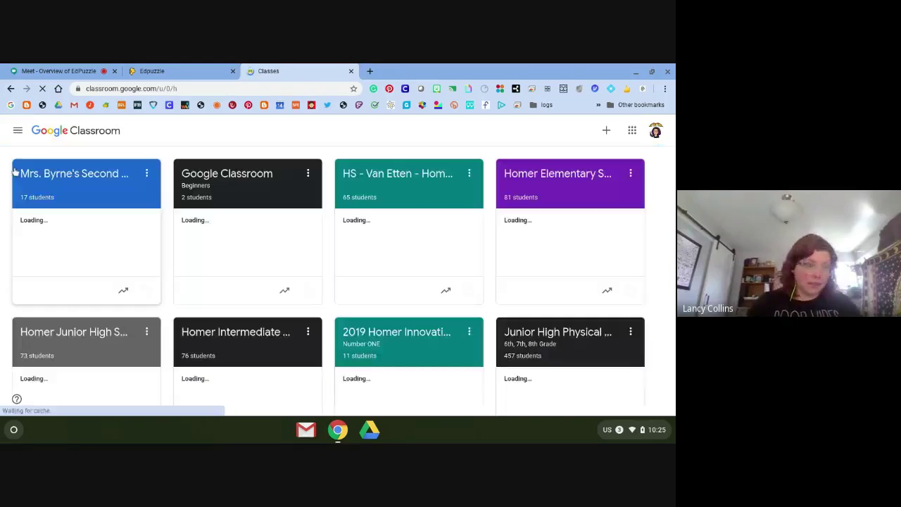
left_click(218, 177)
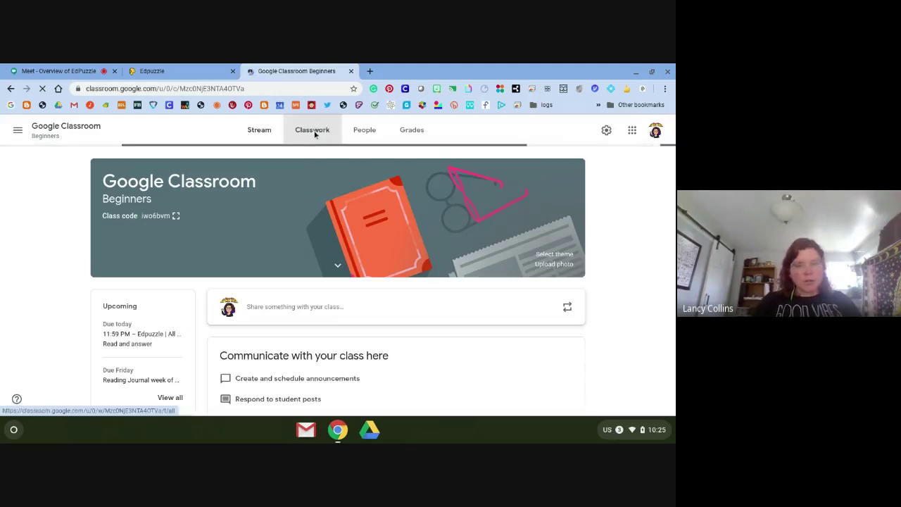
left_click(313, 131)
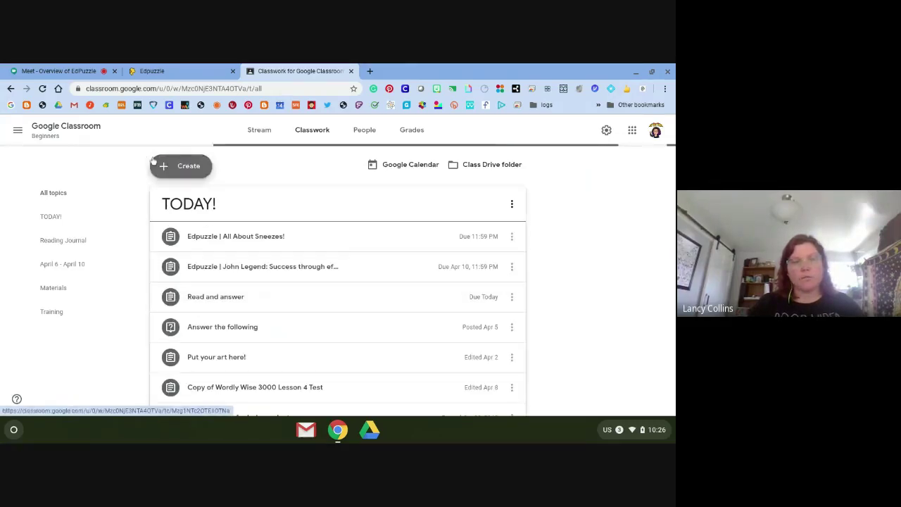
Create a new classwork assignment with the title "Ed PUzzle".
left_click(173, 169)
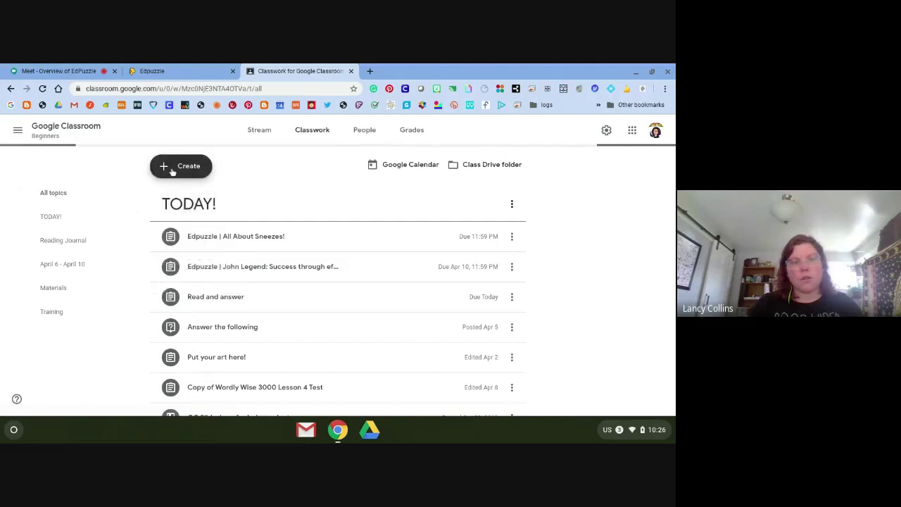
left_click(173, 169)
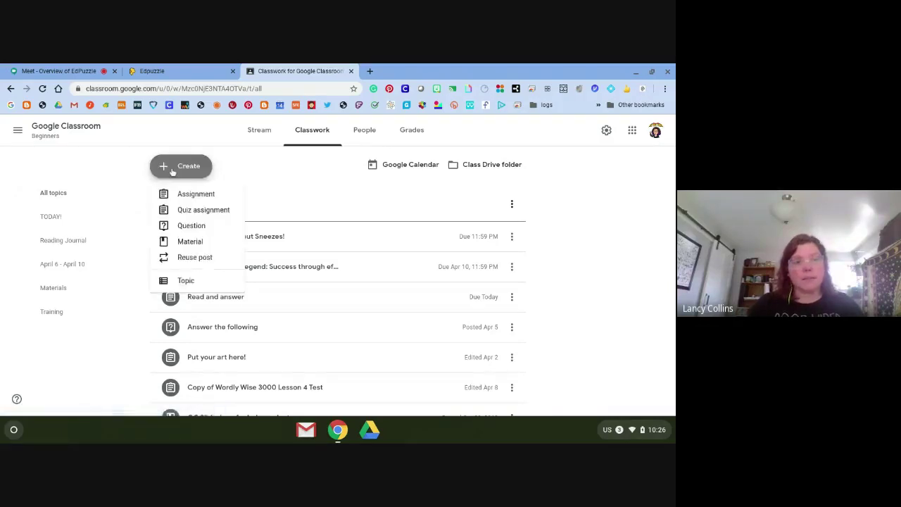
left_click(184, 198)
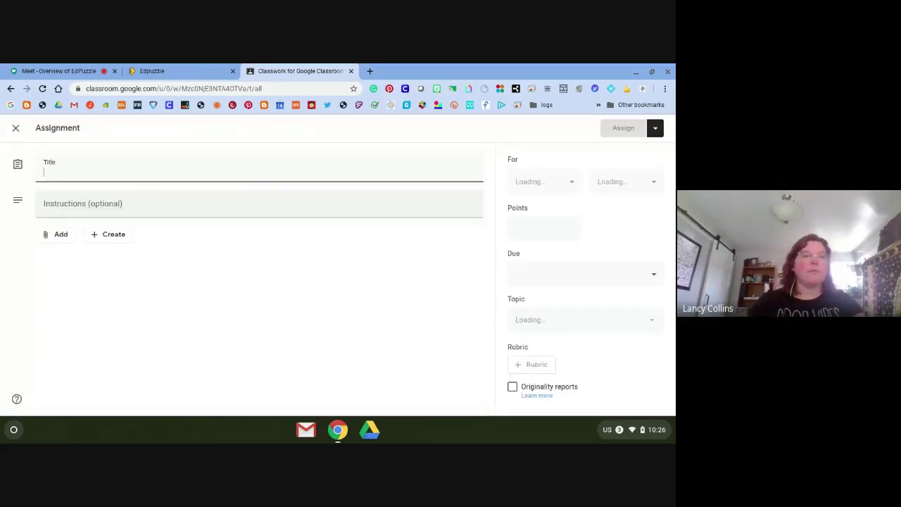
type("Ed PUzzle")
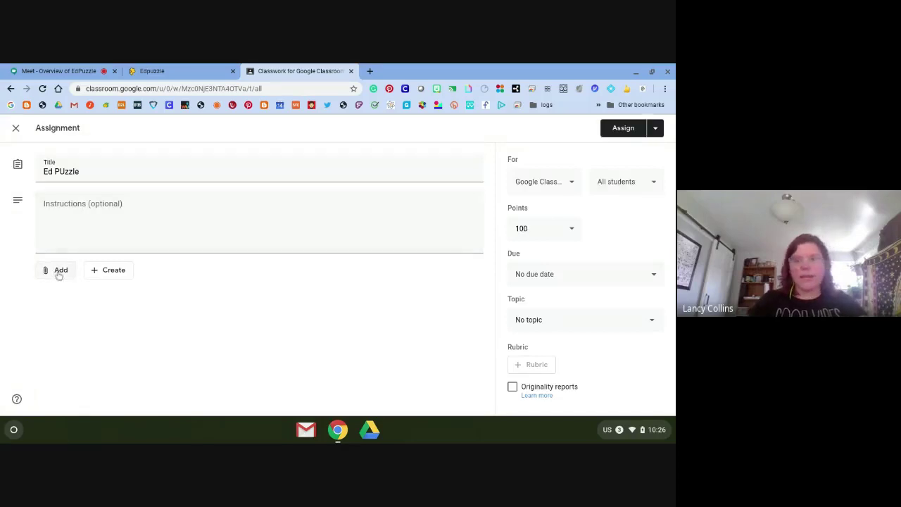
Attach the copied Edpuzzle assignment link to the new Google Classroom assignment.
left_click(59, 273)
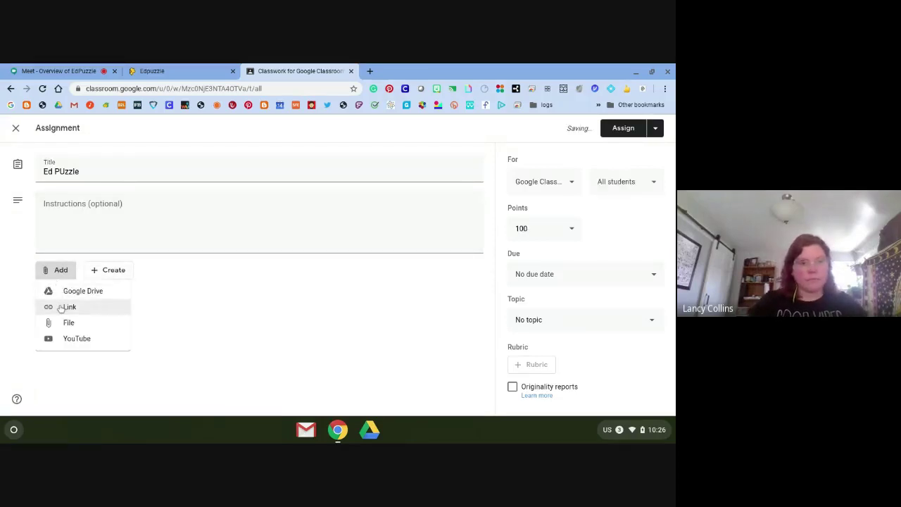
left_click(61, 307)
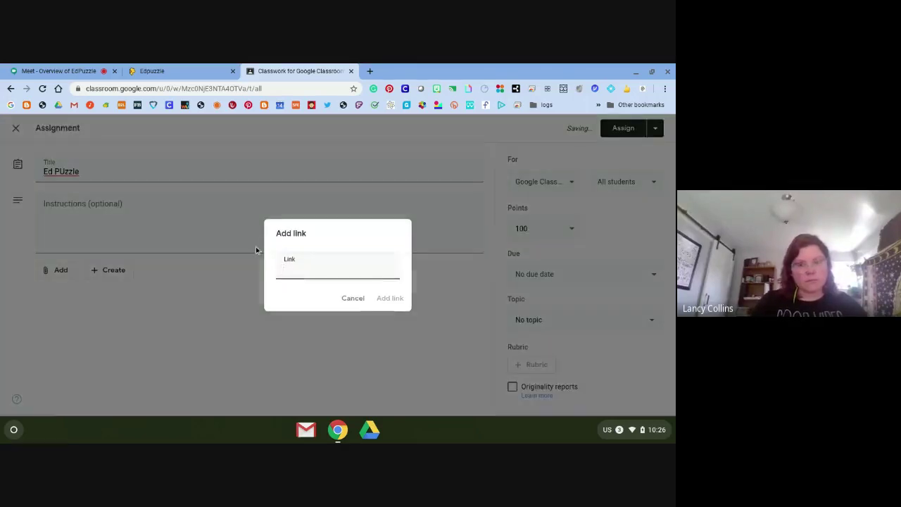
key("ctrl+v")
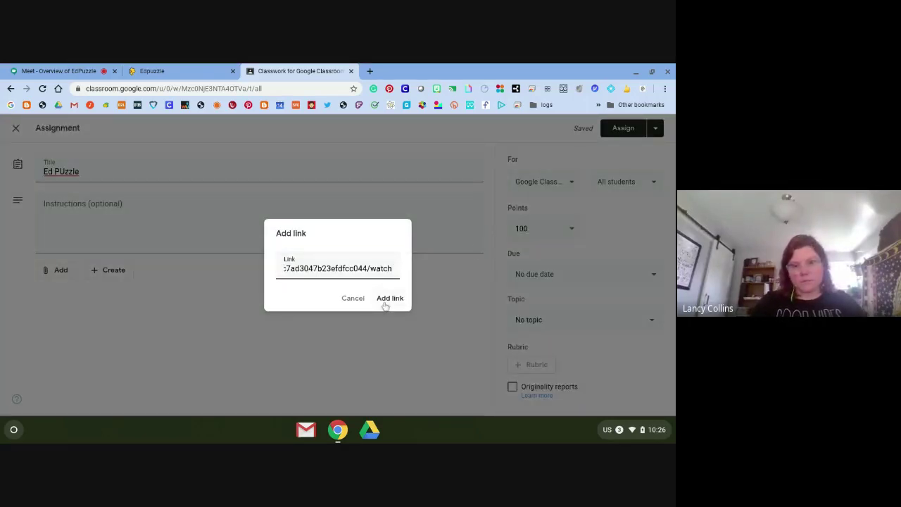
left_click(388, 299)
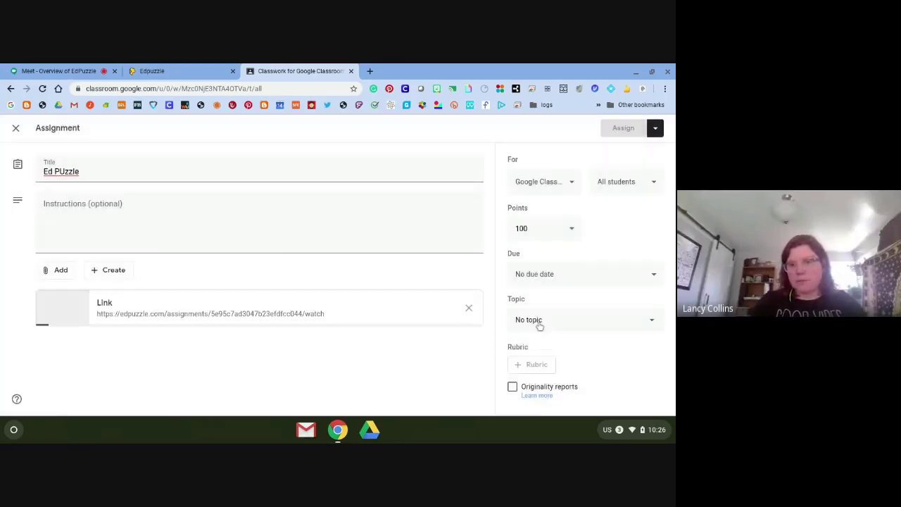
File the assignment under the topic "TODAY!" and set its due date to Apr 17, 2020.
left_click(540, 324)
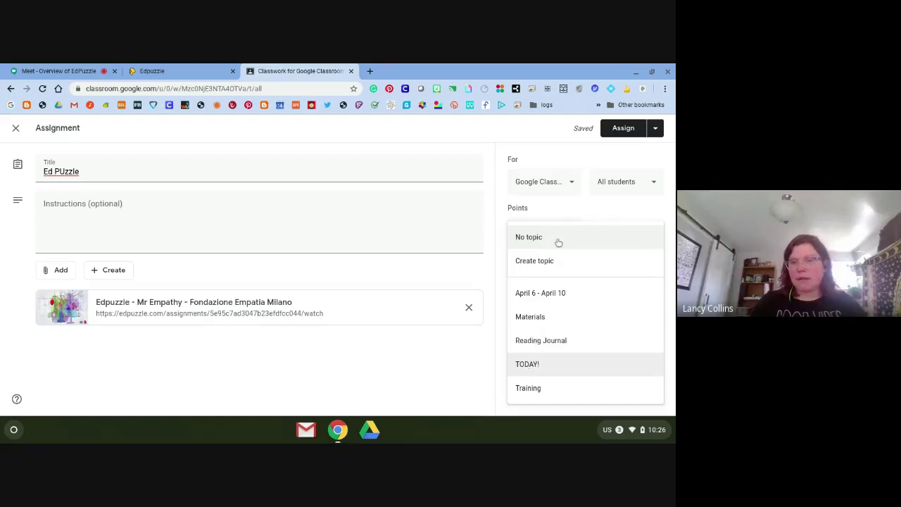
key("Escape")
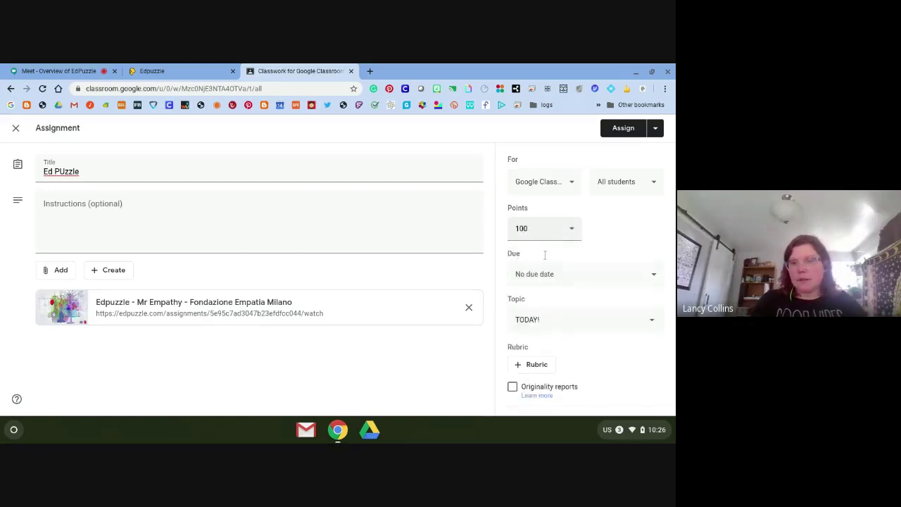
left_click(547, 274)
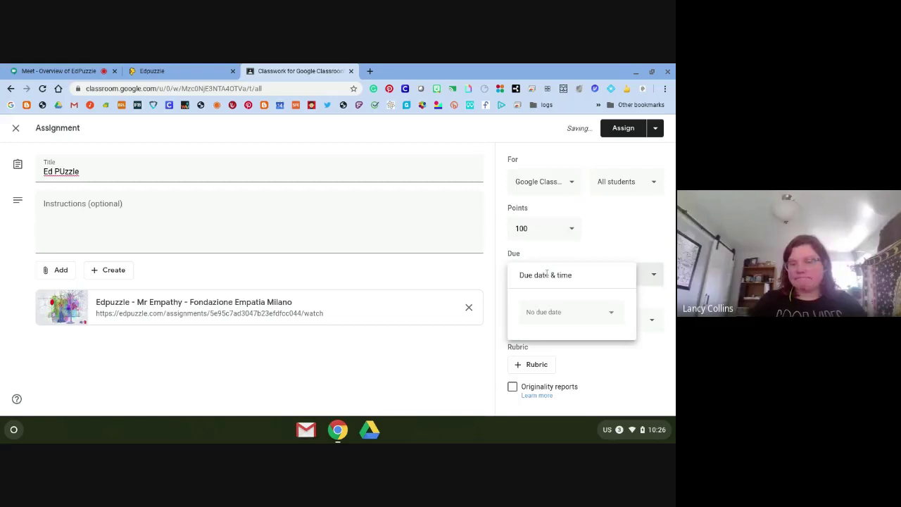
left_click(547, 311)
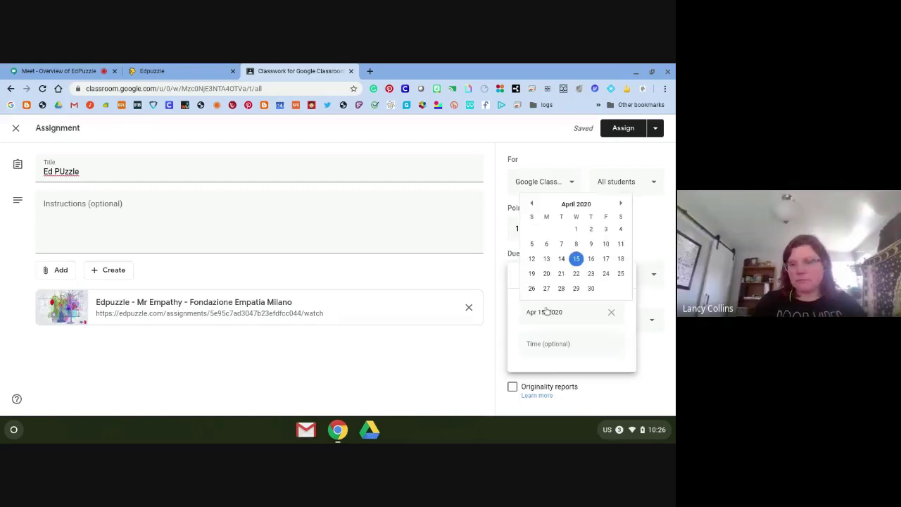
left_click(605, 259)
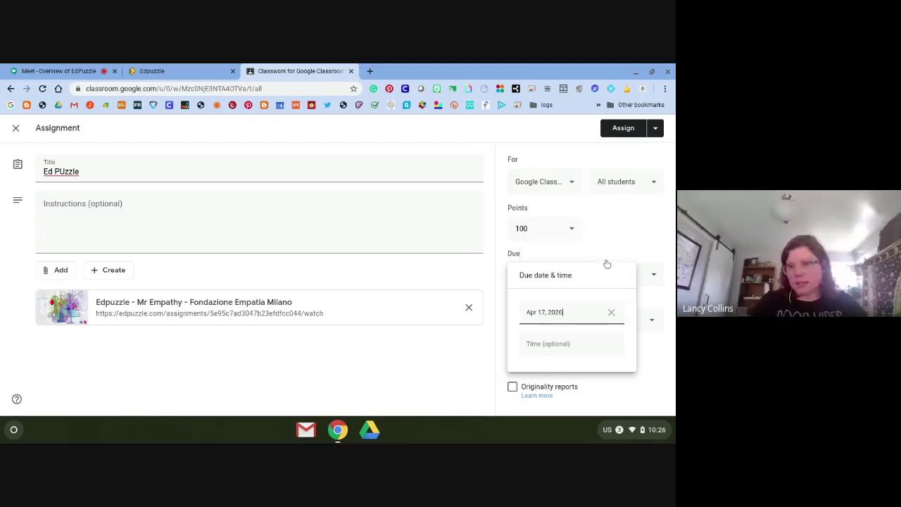
Set the assignment's due time to 7:00 PM and assign it to the class.
left_click(543, 345)
type("7:00 PM")
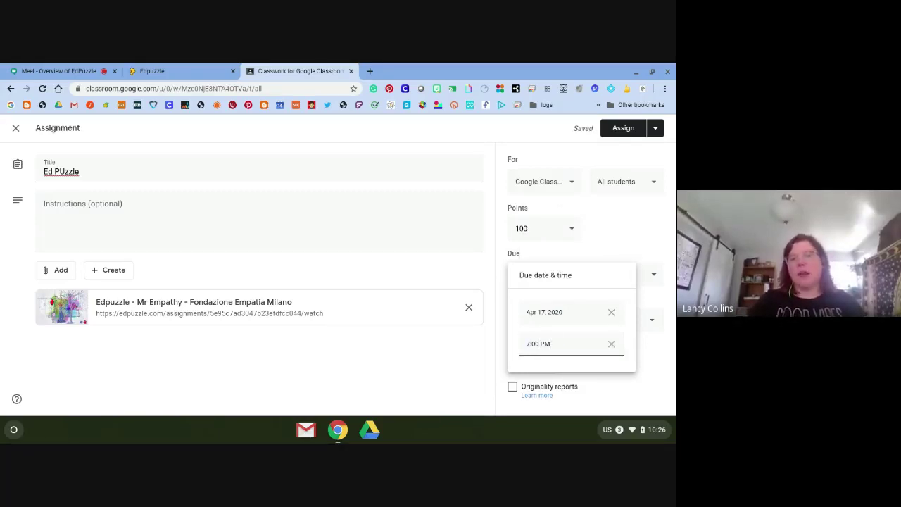
left_click(613, 133)
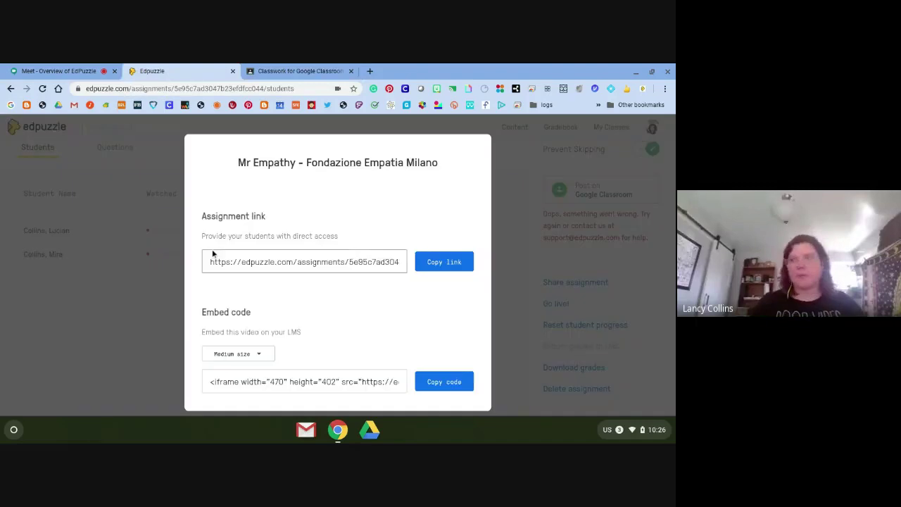
Switch back to Edpuzzle, copy the Mr Empathy assignment link again and close the sharing dialog.
left_click(422, 260)
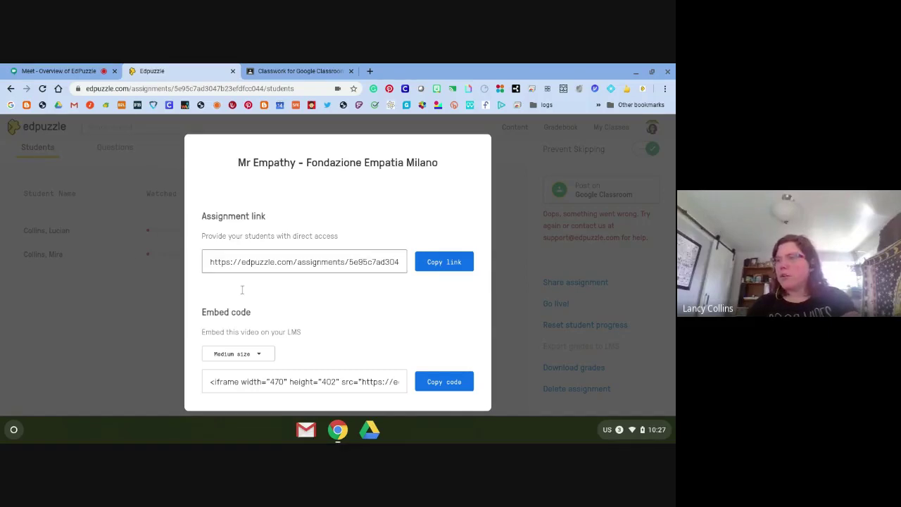
left_click(121, 322)
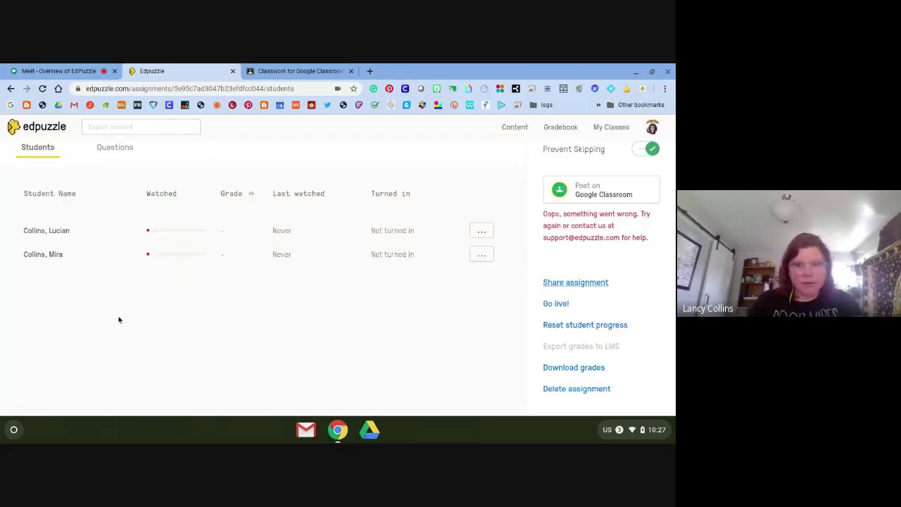
scroll(318, 326, "up", 2)
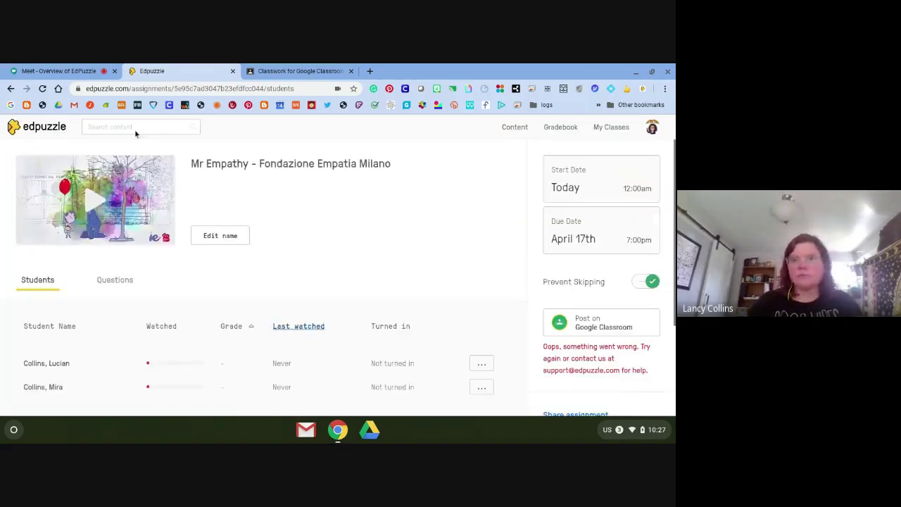
Open the "All About Sneezes!" assignment of the Google Classroom class and examine its student grades, settings and a student's progress options.
left_click(606, 128)
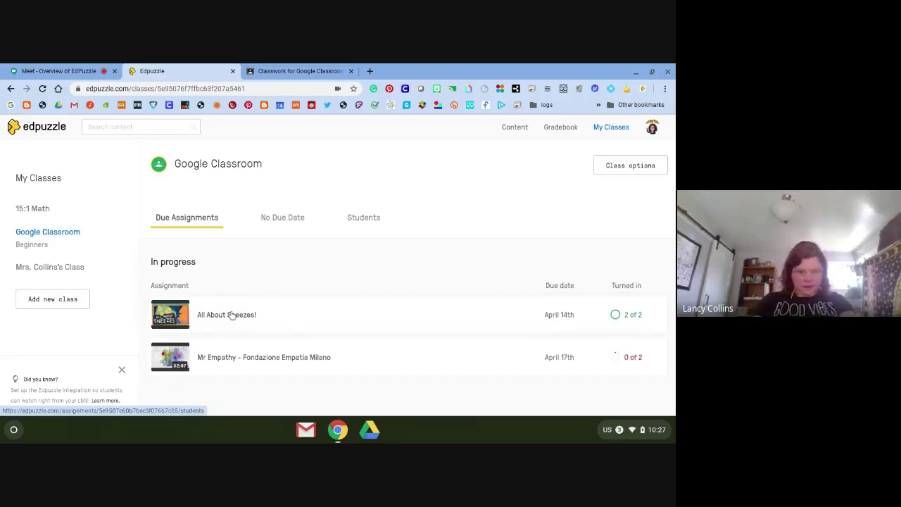
left_click(232, 315)
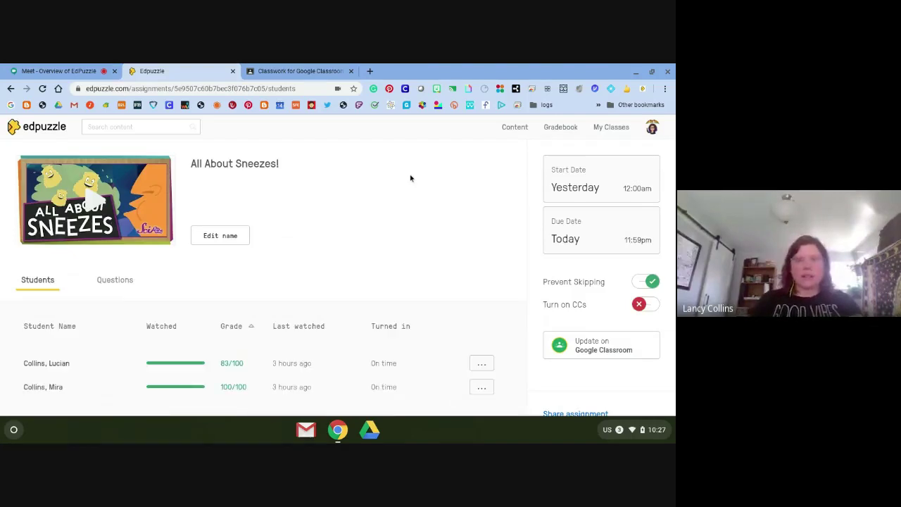
scroll(258, 263, "down", 3)
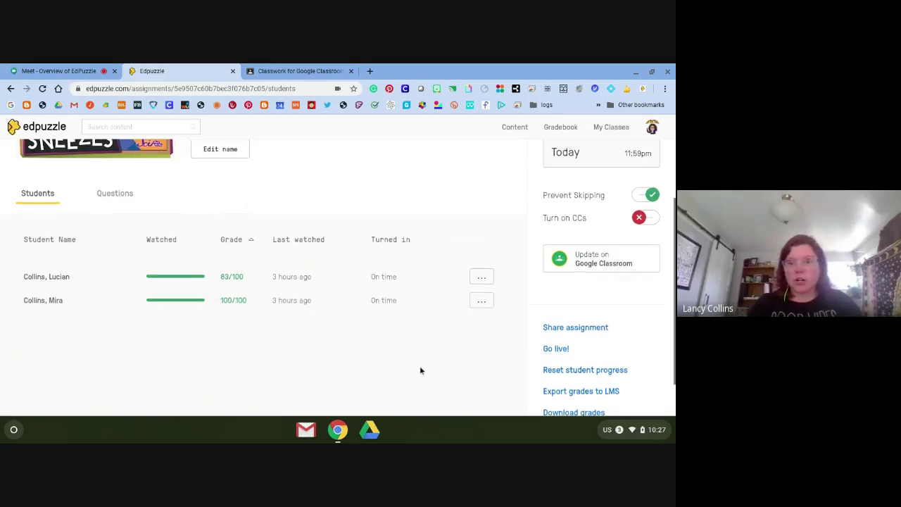
scroll(421, 364, "down", 1)
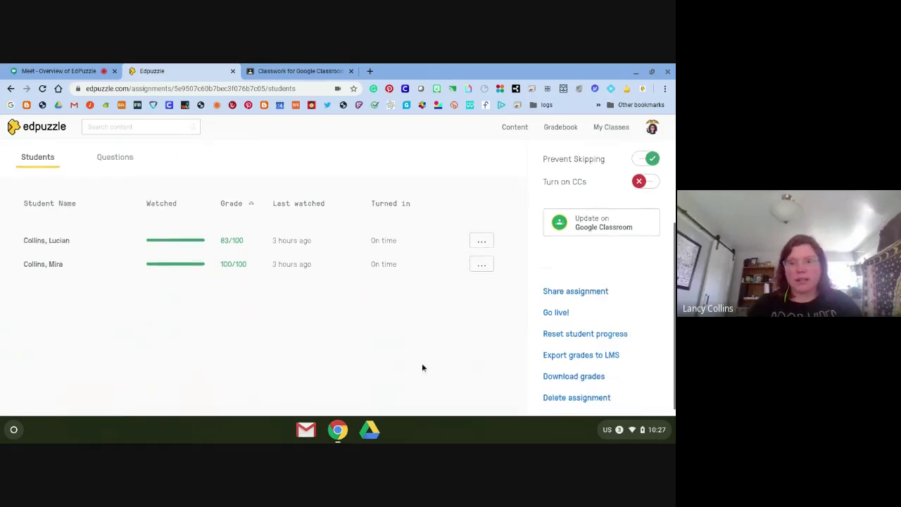
left_click(483, 264)
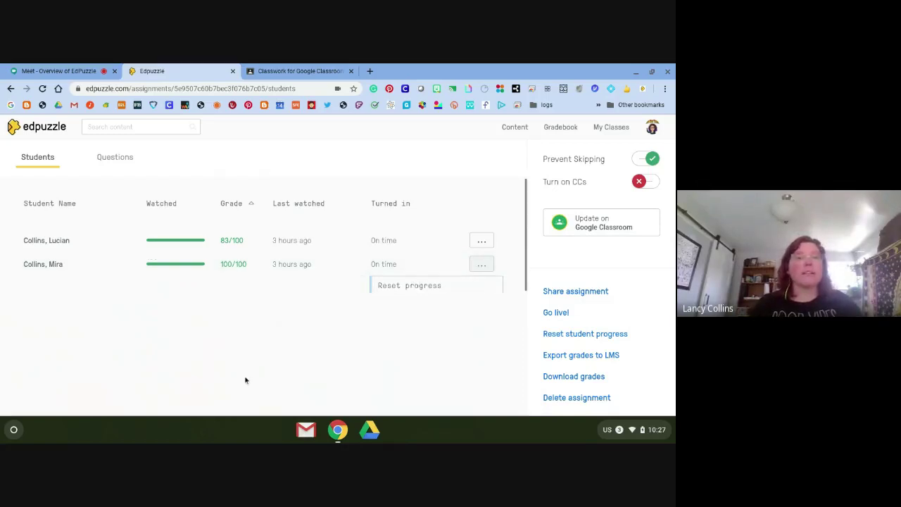
scroll(245, 380, "up", 1)
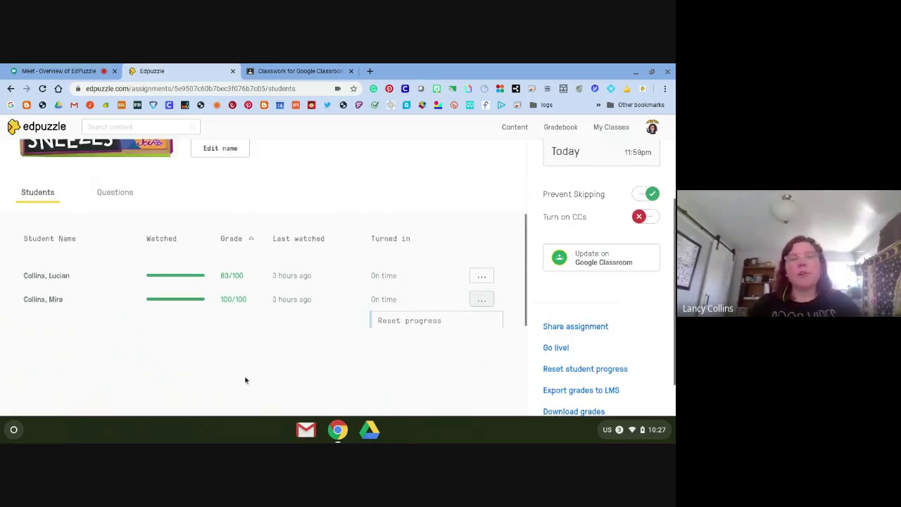
scroll(242, 361, "up", 2)
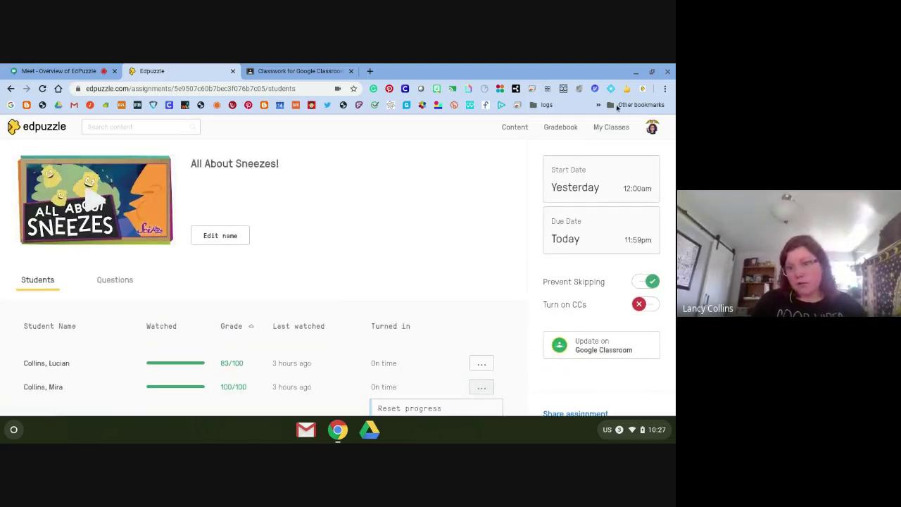
Show all graded and completed assignments of the 15:1 Math class.
left_click(610, 126)
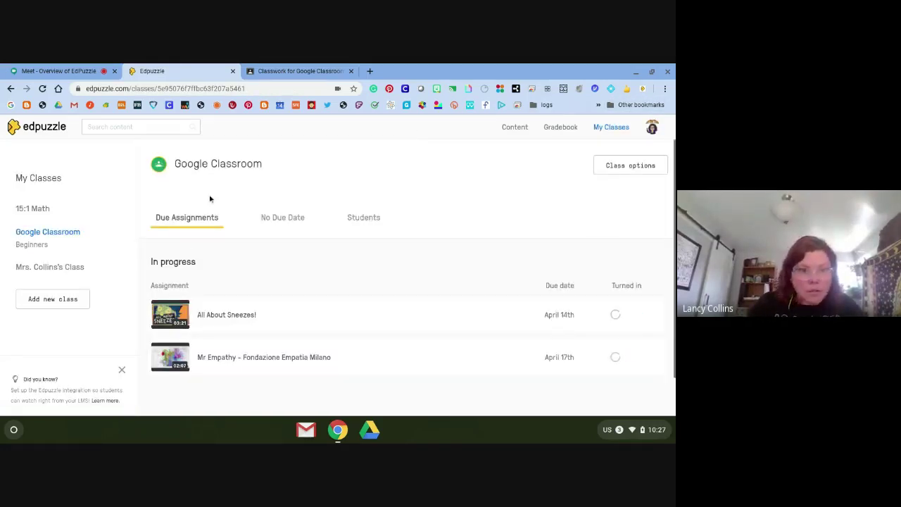
left_click(300, 220)
left_click(38, 216)
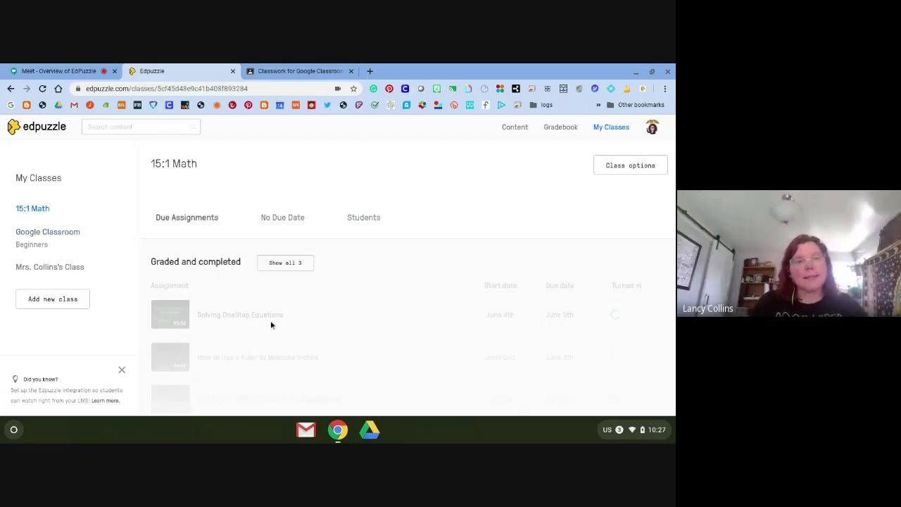
left_click(294, 265)
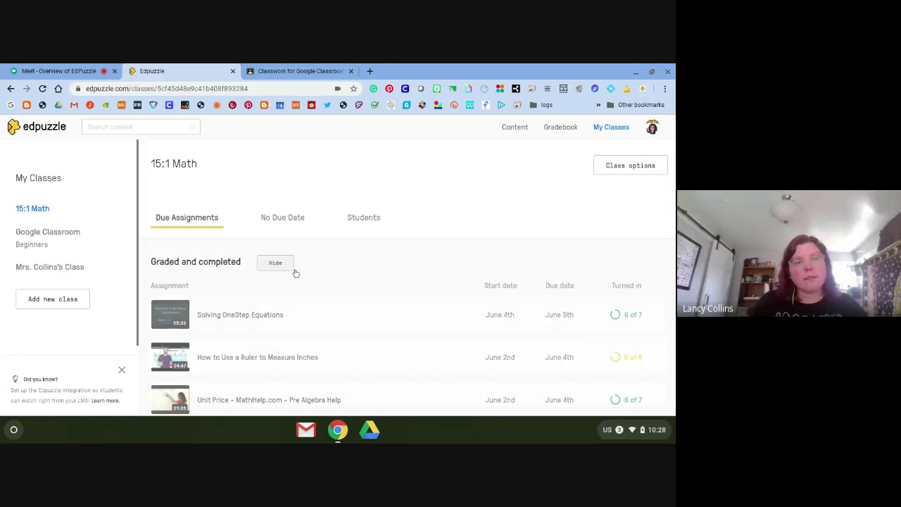
scroll(387, 339, "down", 2)
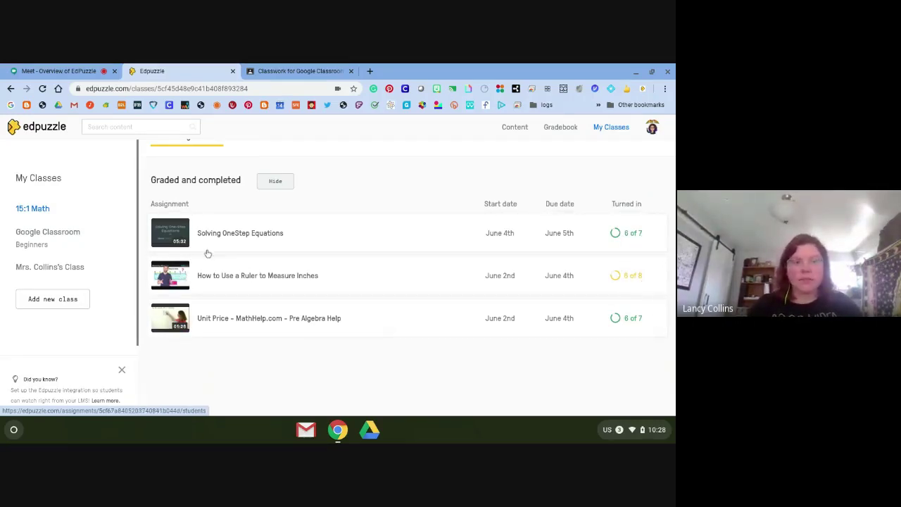
Open the "How to Use a Ruler to Measure Inches" assignment and examine the detailed results of the student graded 40/100.
left_click(228, 276)
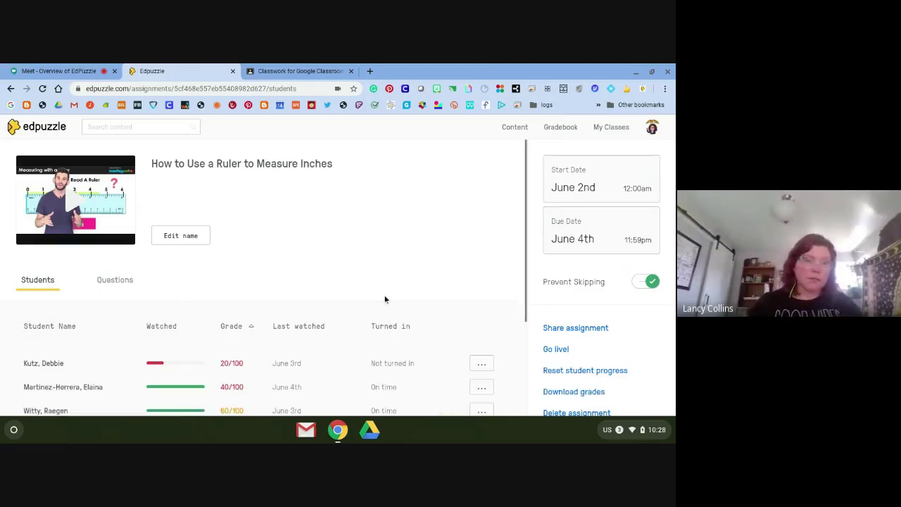
scroll(338, 268, "down", 3)
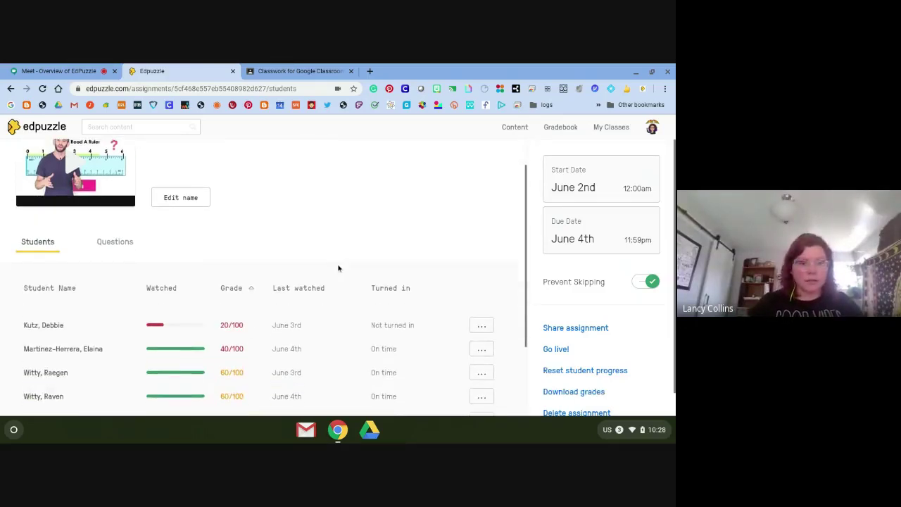
mouse_move(72, 245)
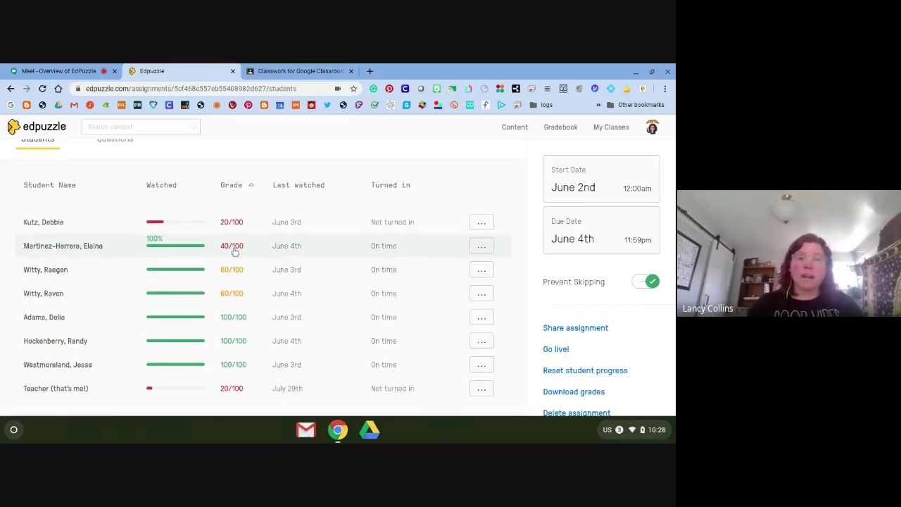
left_click(271, 249)
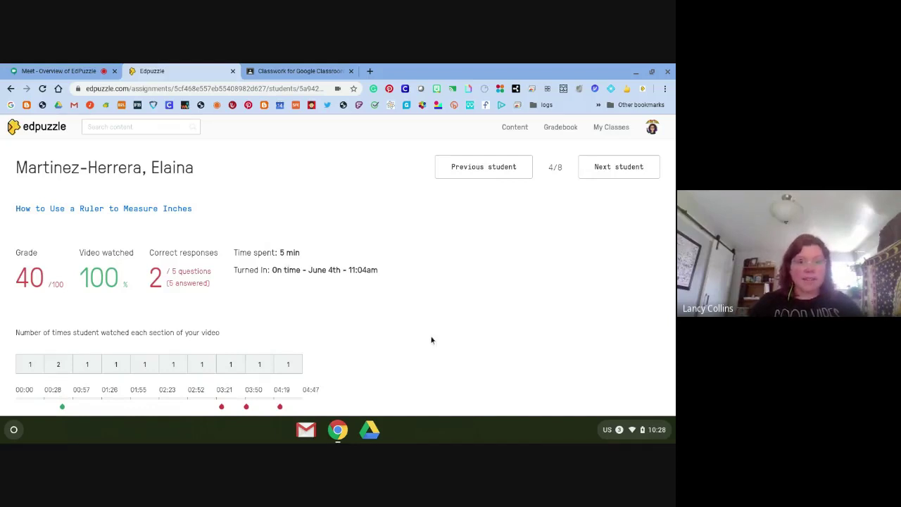
scroll(406, 359, "down", 1)
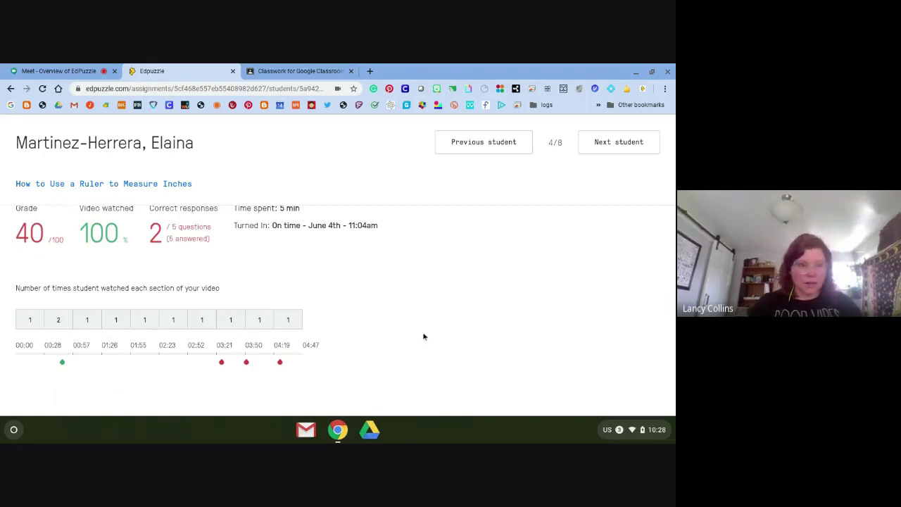
scroll(431, 332, "up", 1)
scroll(431, 332, "up", 1)
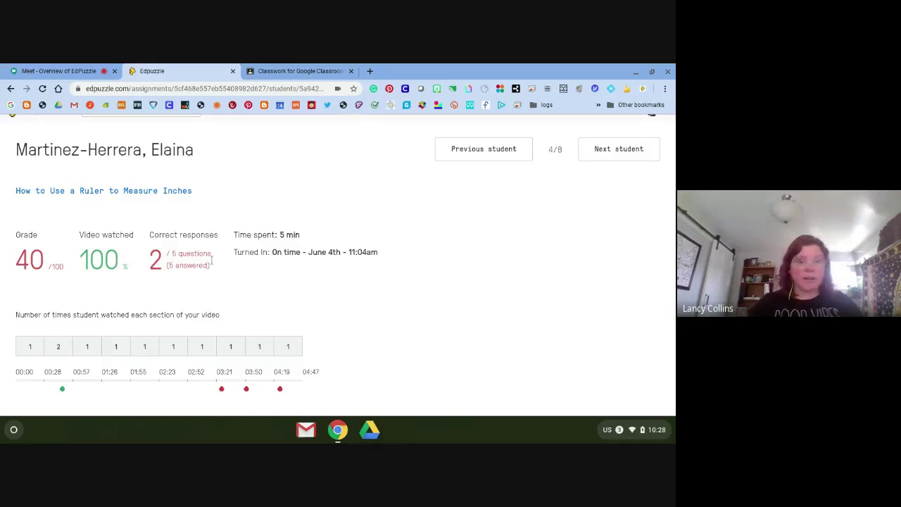
Give the student full credit of 100 for the answer to "How long is the candy?".
scroll(211, 260, "down", 5)
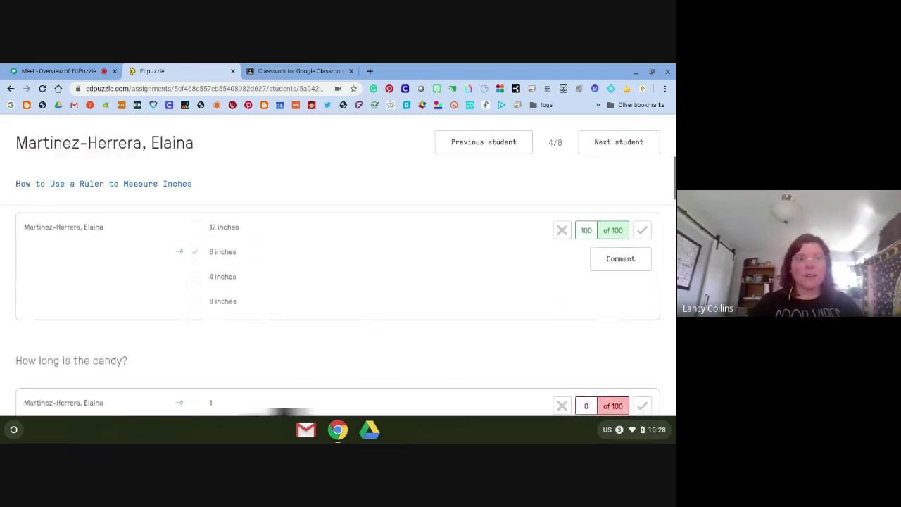
scroll(444, 264, "down", 3)
left_click(642, 275)
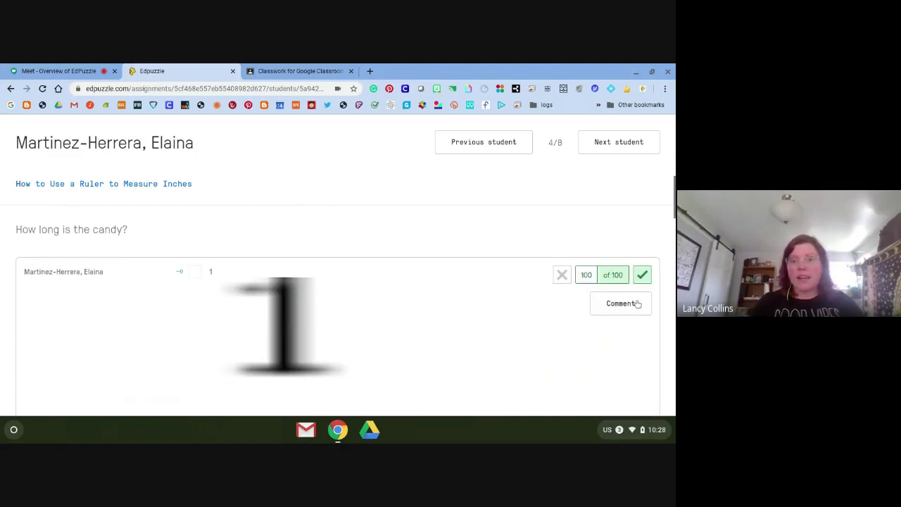
Review the student's remaining answers and return to the results summary.
scroll(420, 376, "down", 2)
scroll(421, 379, "down", 6)
scroll(338, 309, "down", 8)
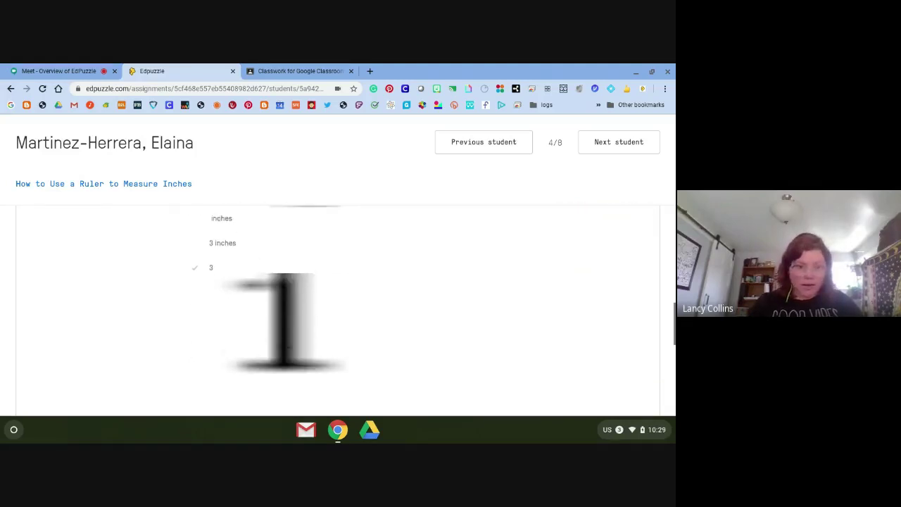
scroll(338, 309, "down", 2)
scroll(480, 235, "up", 15)
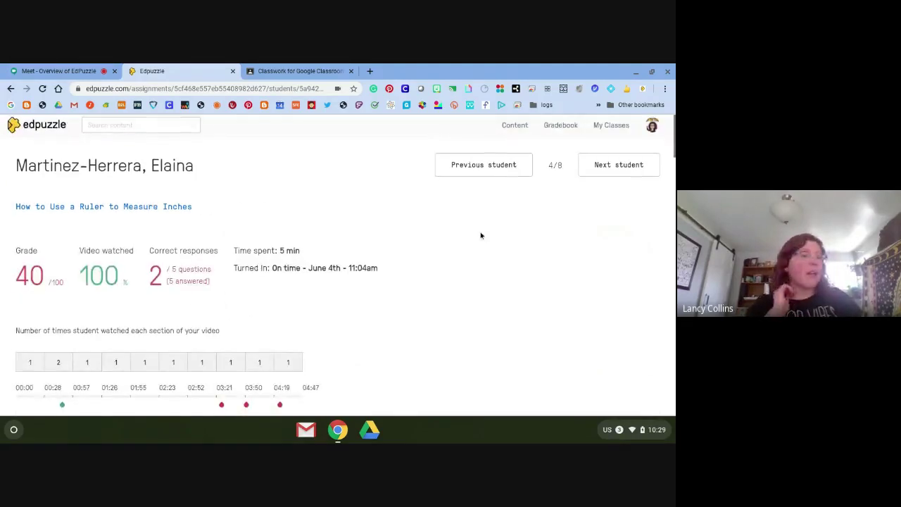
Go through the results of the following two students and check the second one's answer to "How long is half of a foot?".
left_click(626, 175)
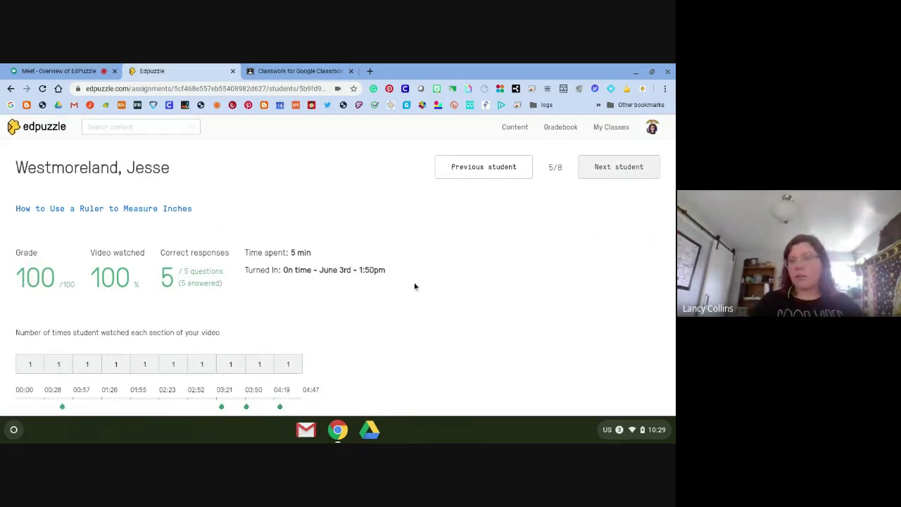
left_click(615, 164)
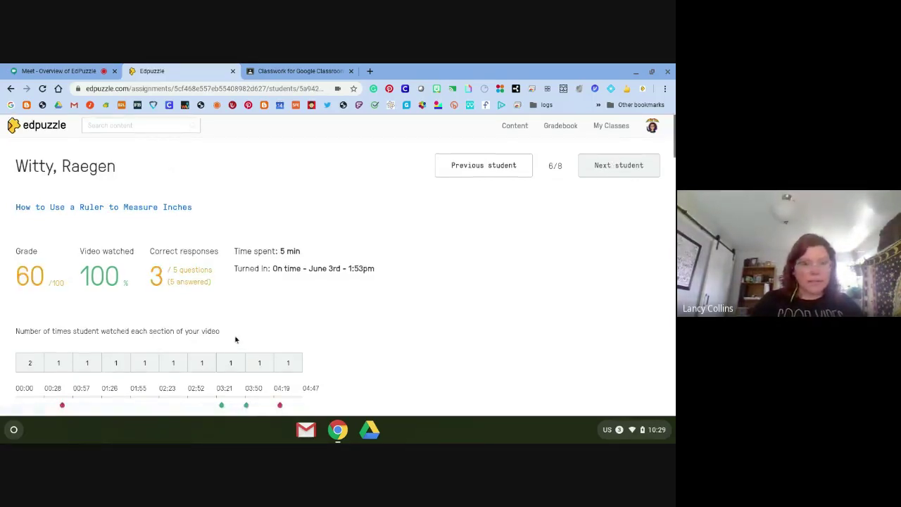
scroll(237, 342, "down", 2)
scroll(237, 340, "down", 4)
scroll(235, 338, "up", 1)
scroll(257, 275, "up", 1)
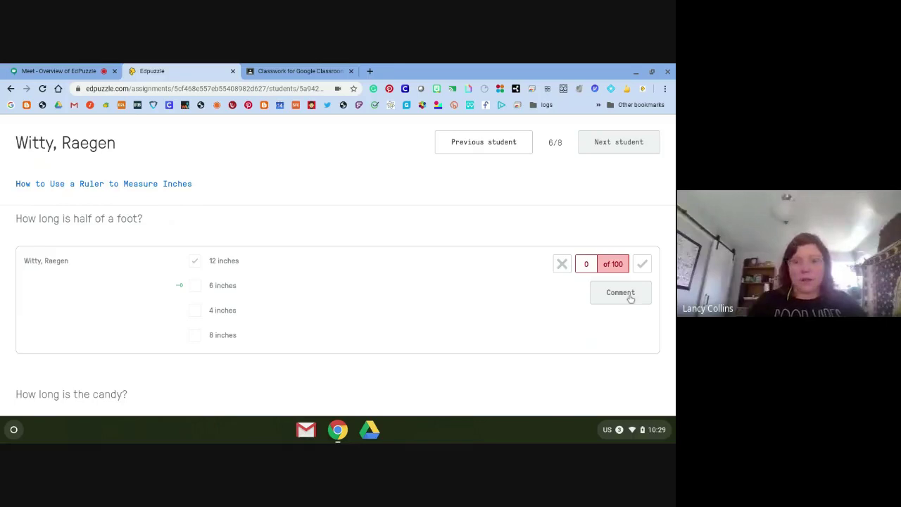
left_click(181, 178)
scroll(183, 178, "up", 2)
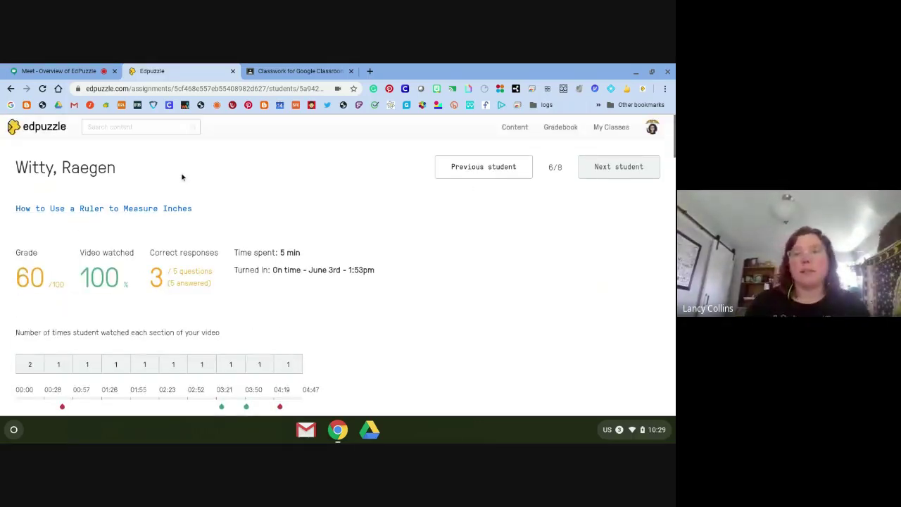
Return to the Edpuzzle class list, then switch to Google Classroom and expand the "Edpuzzle | All About Sneezes!" assignment.
left_click(623, 127)
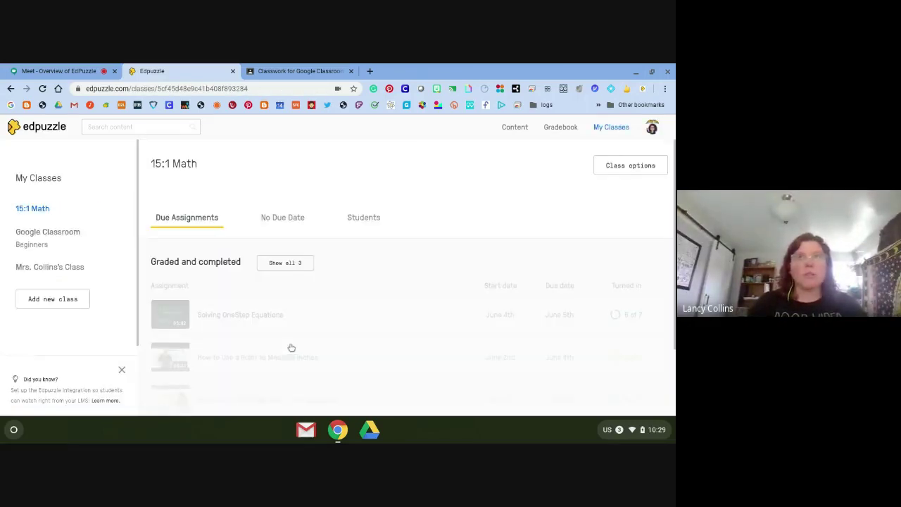
left_click(38, 244)
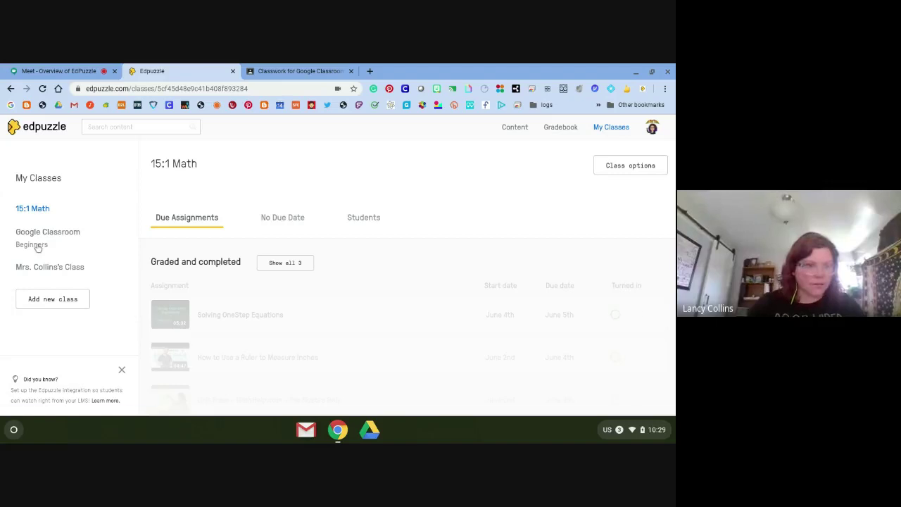
left_click(307, 71)
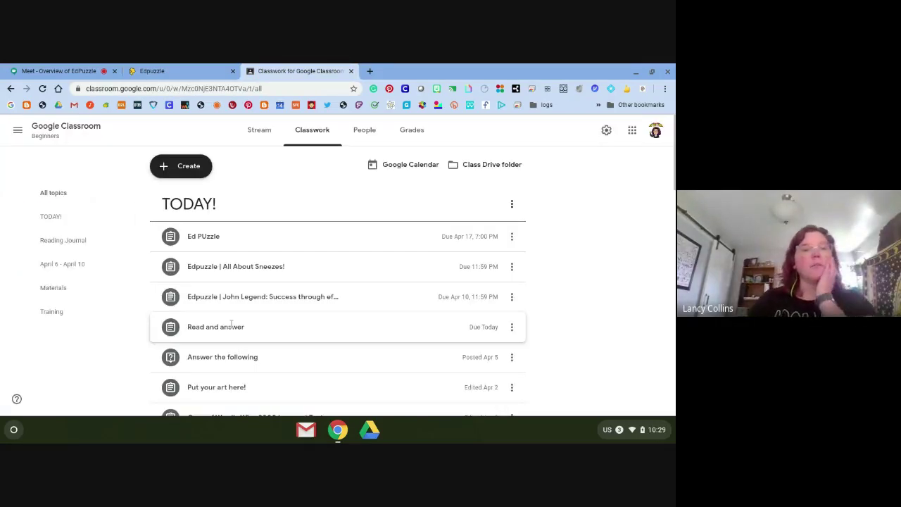
left_click(269, 270)
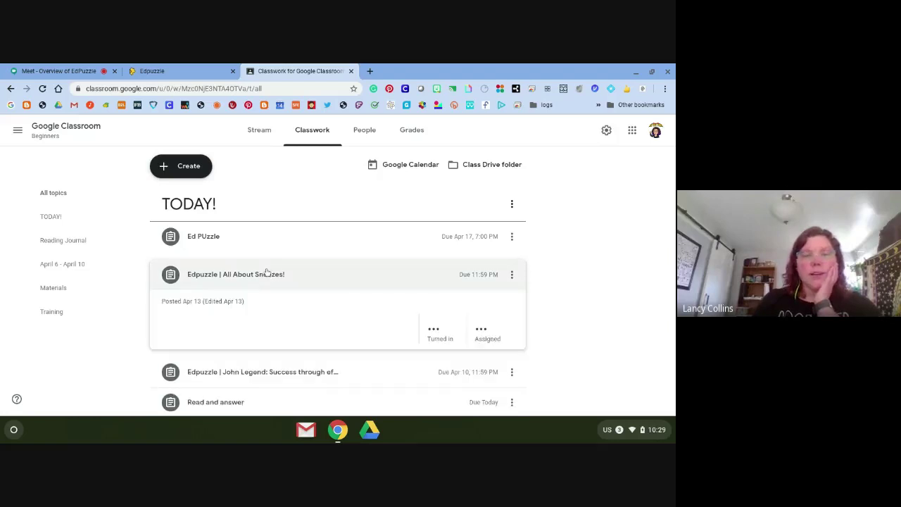
scroll(326, 334, "down", 2)
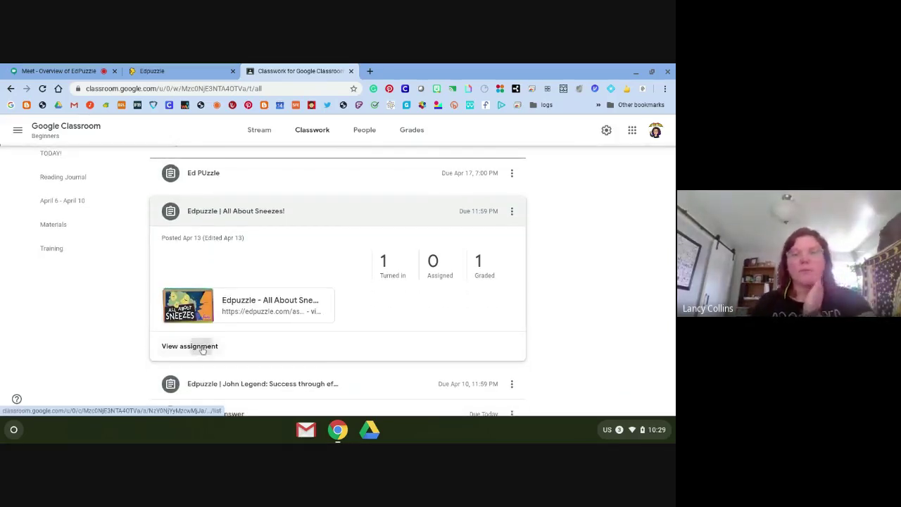
View the student work for "Edpuzzle | All About Sneezes!" and check the grade of the student marked as not turned in.
left_click(204, 347)
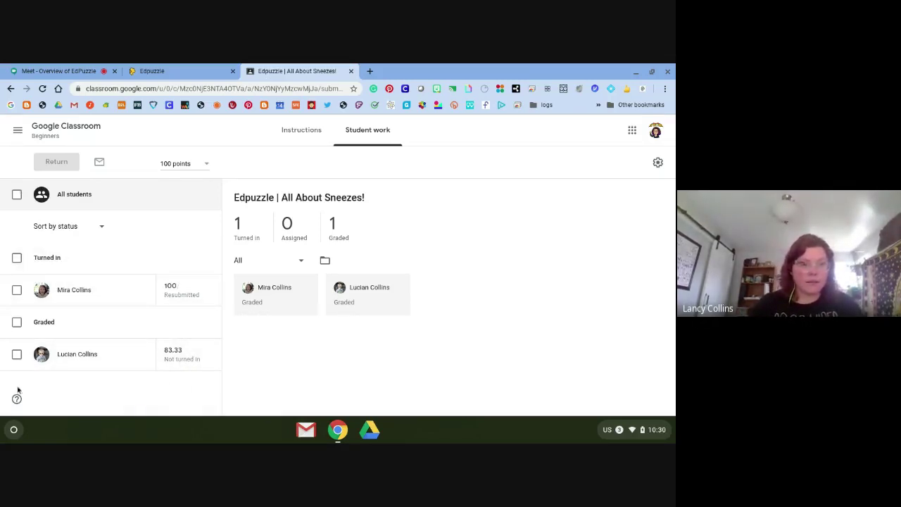
left_click(16, 354)
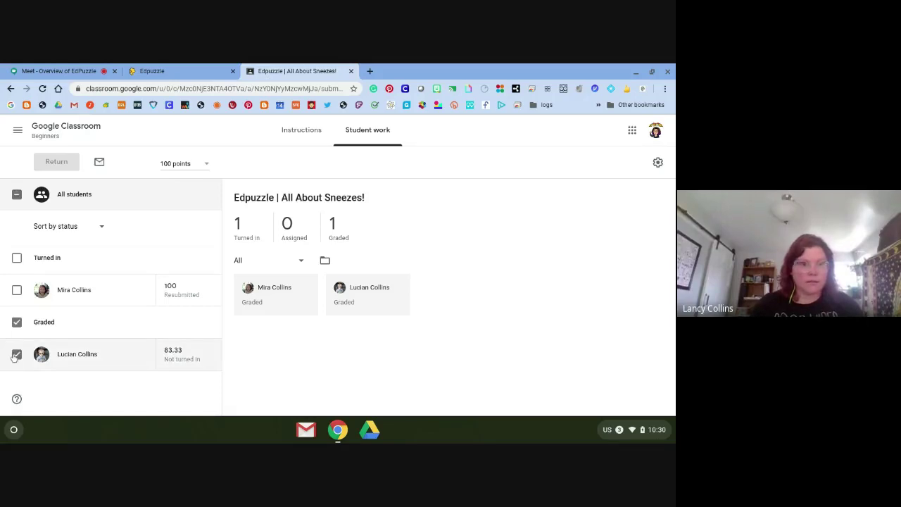
left_click(184, 354)
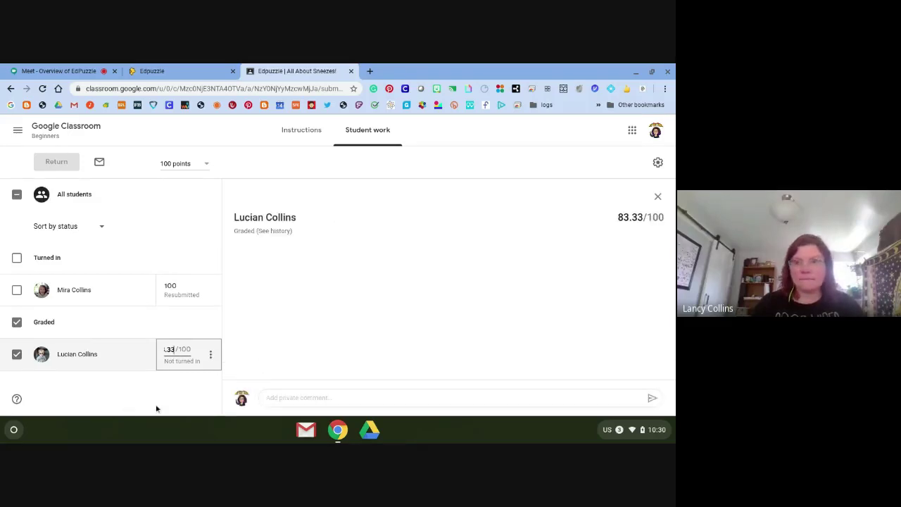
left_click(91, 409)
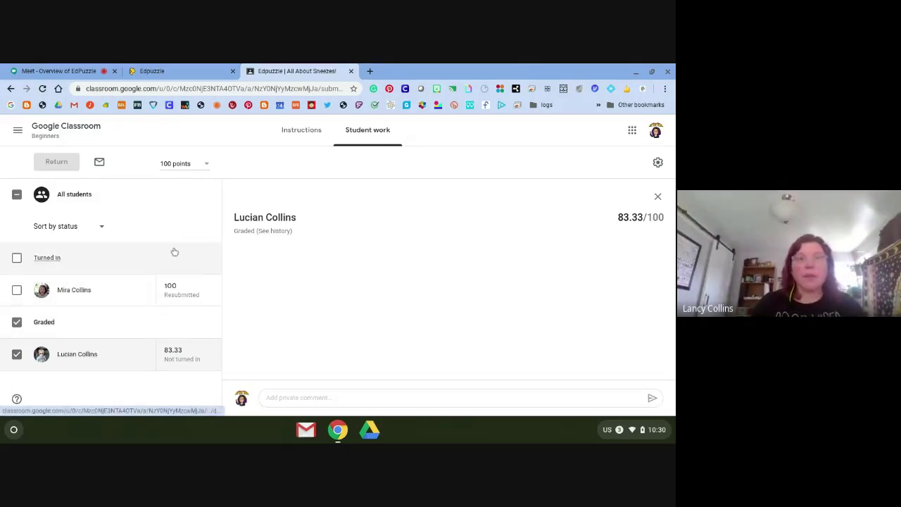
Open classroom.google.com in a separate browser tab and switch to the account of the student who has not turned in the work.
left_click(370, 71)
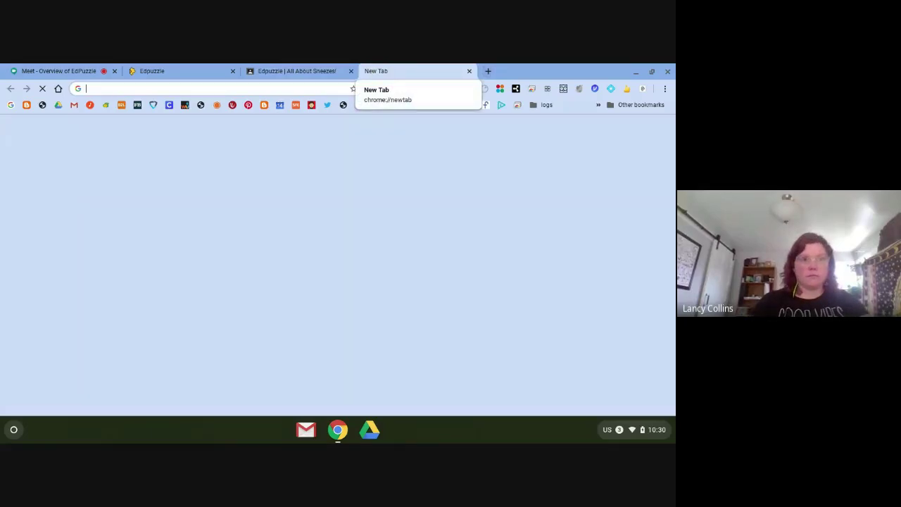
type("classroom.google.com")
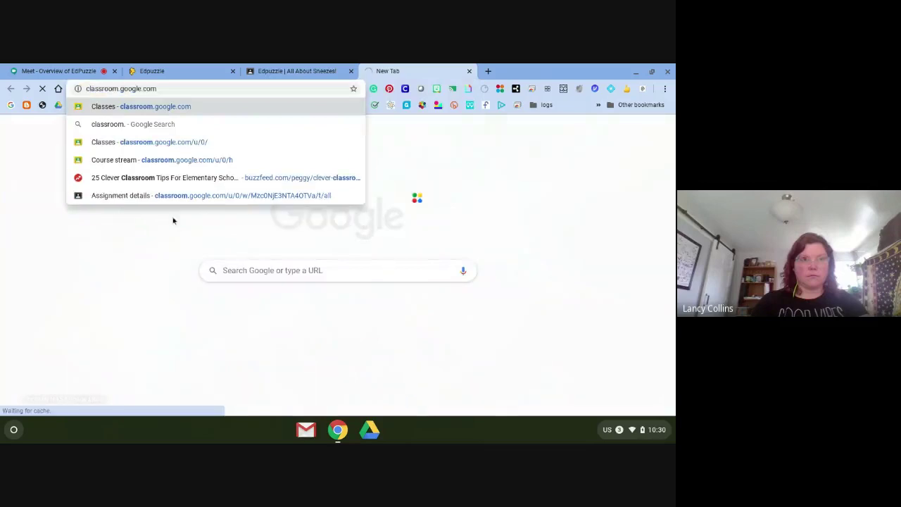
key("Return")
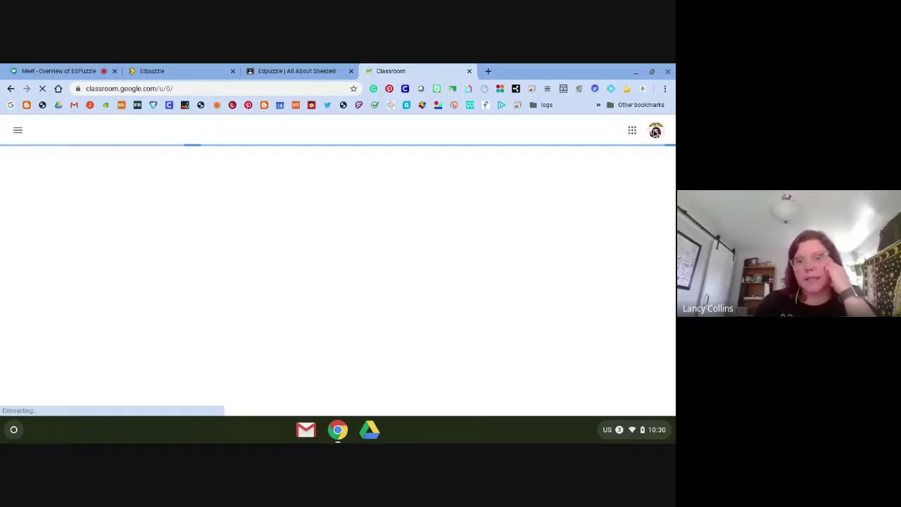
left_click(656, 131)
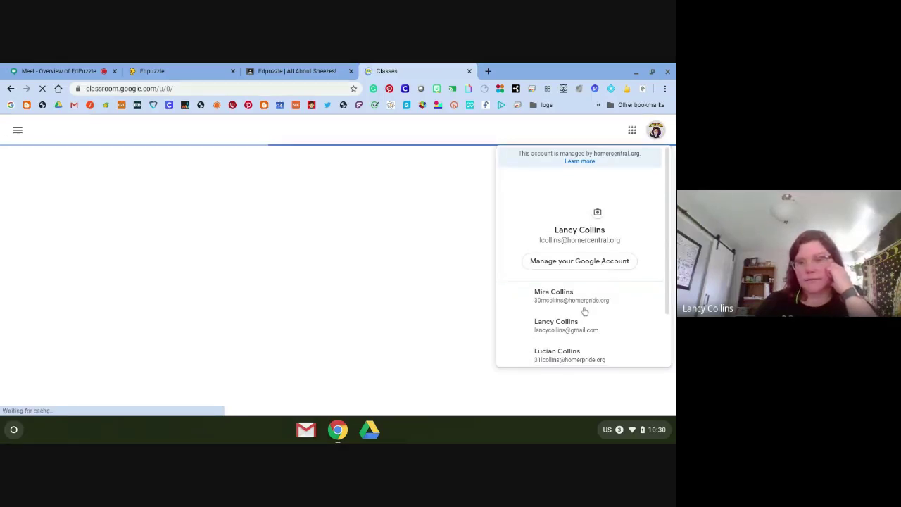
left_click(575, 355)
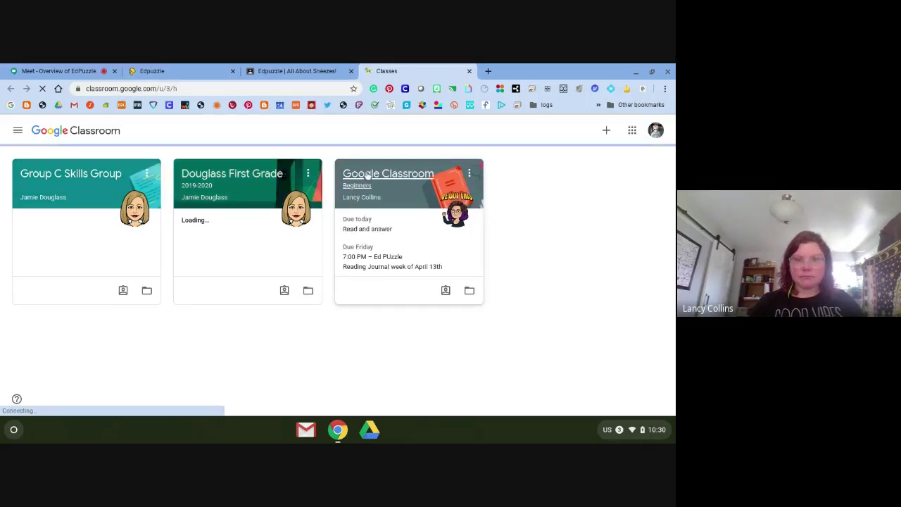
Go to the classwork of the "Google Classroom" Beginners class and expand the "Edpuzzle | All About Sneezes!" assignment.
left_click(367, 174)
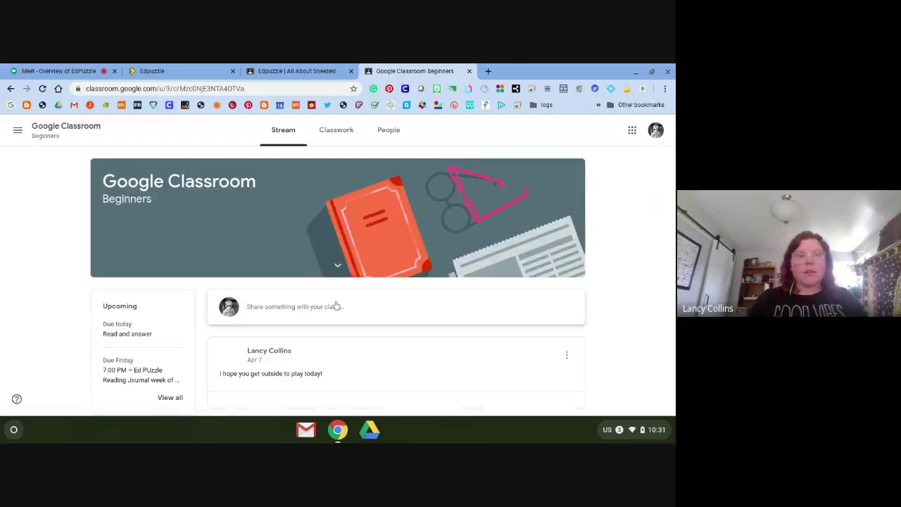
left_click(336, 133)
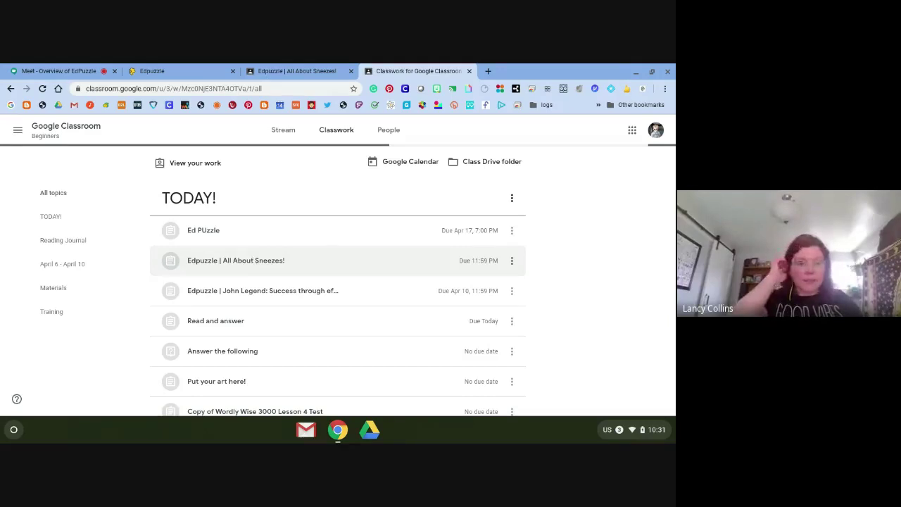
left_click(279, 262)
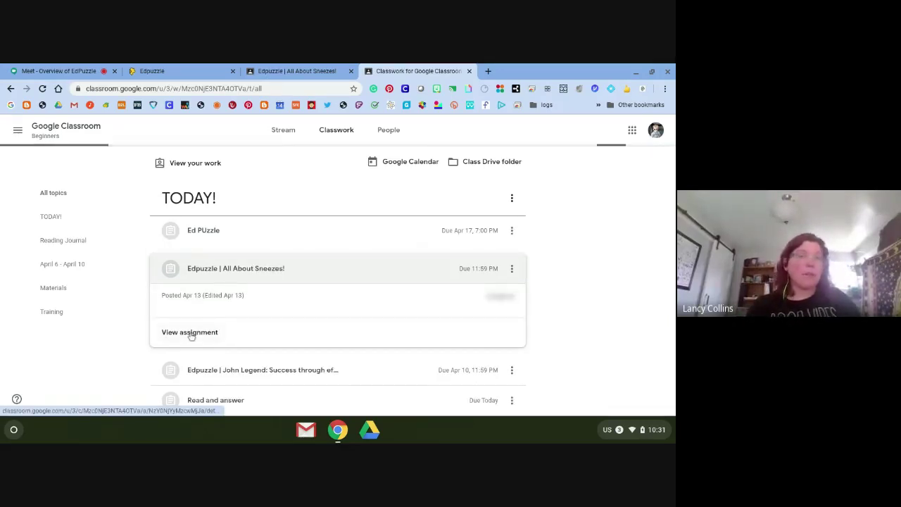
left_click_drag(190, 335, 191, 337)
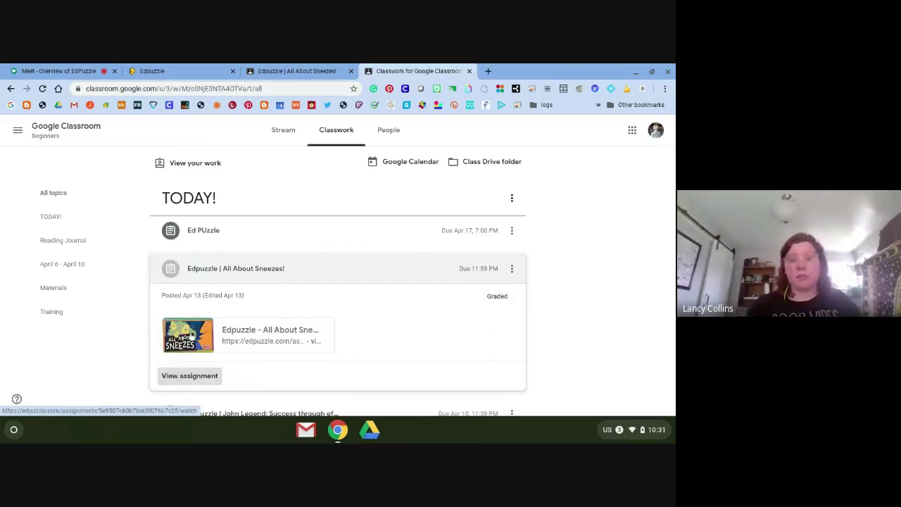
View the full "All About Sneezes!" assignment as the student and resubmit it, marking it as done without attached work.
left_click(203, 377)
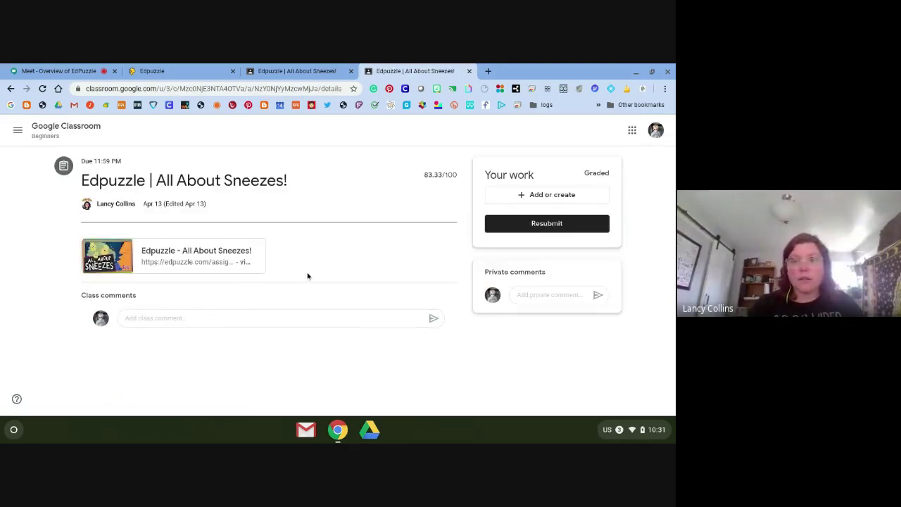
left_click(532, 224)
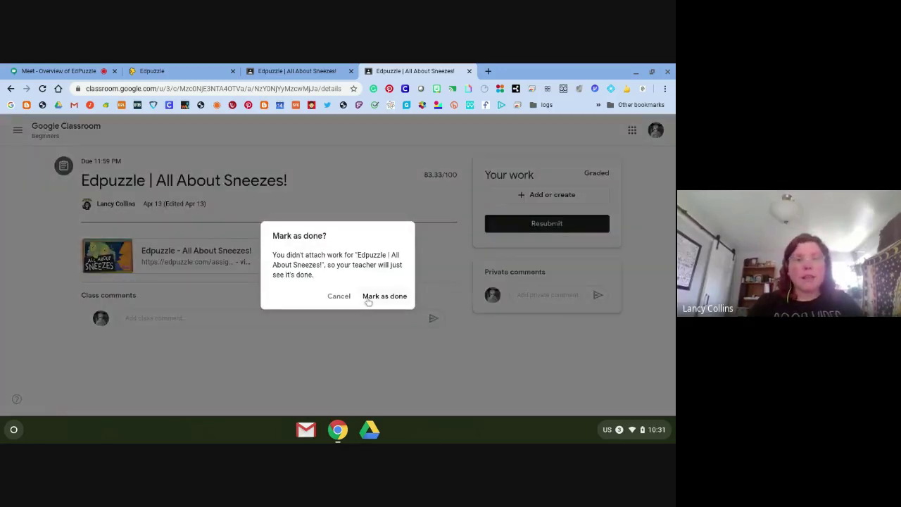
left_click(387, 296)
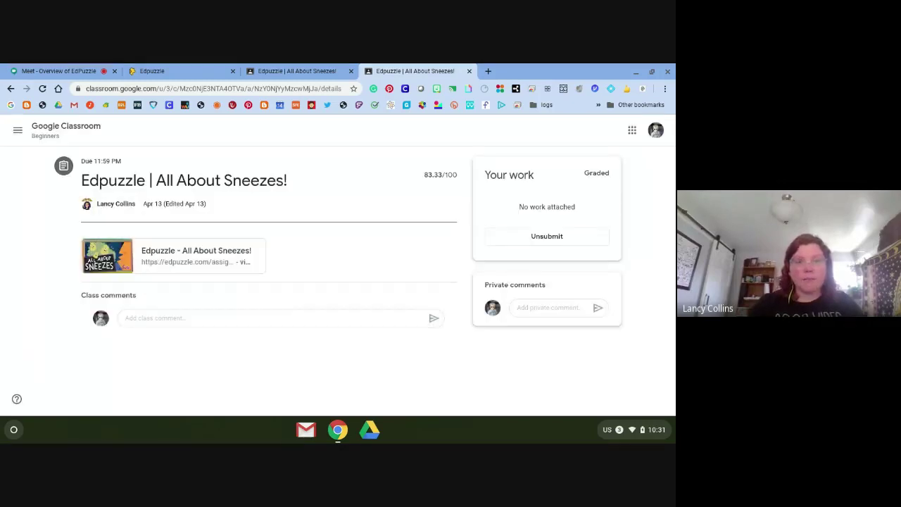
Return to the teacher's view of the assignment, reload its student work page and close the student's browser tab.
left_click(309, 68)
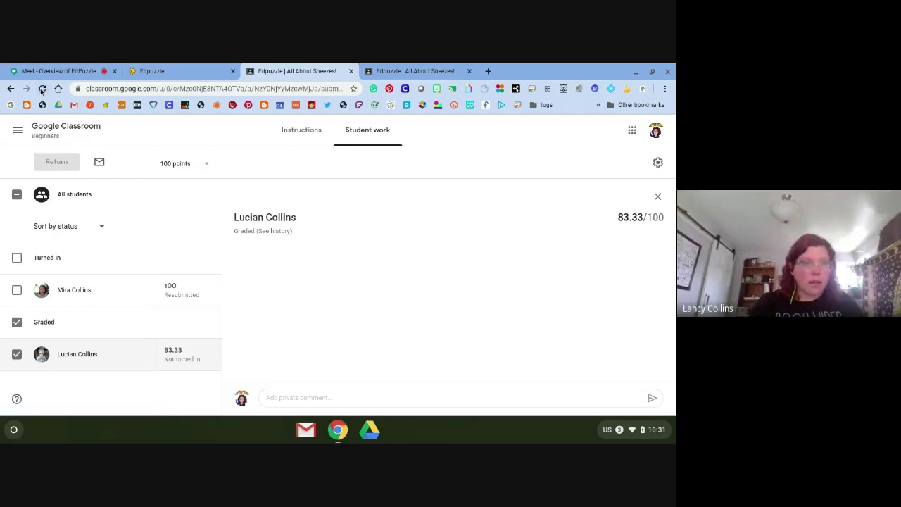
left_click(305, 134)
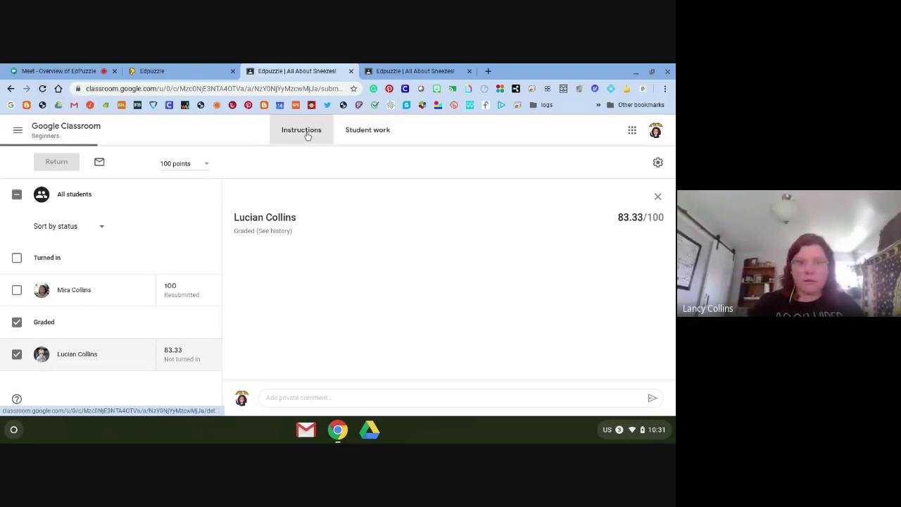
left_click(362, 134)
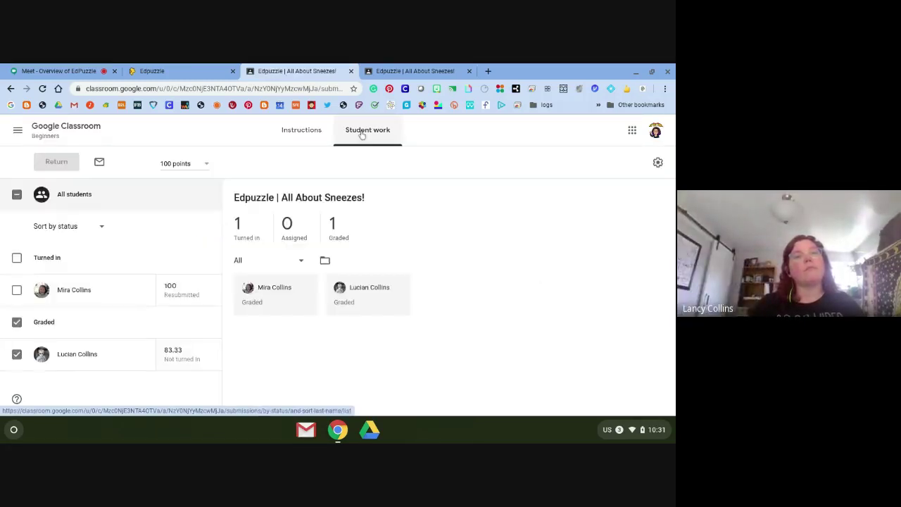
left_click(43, 89)
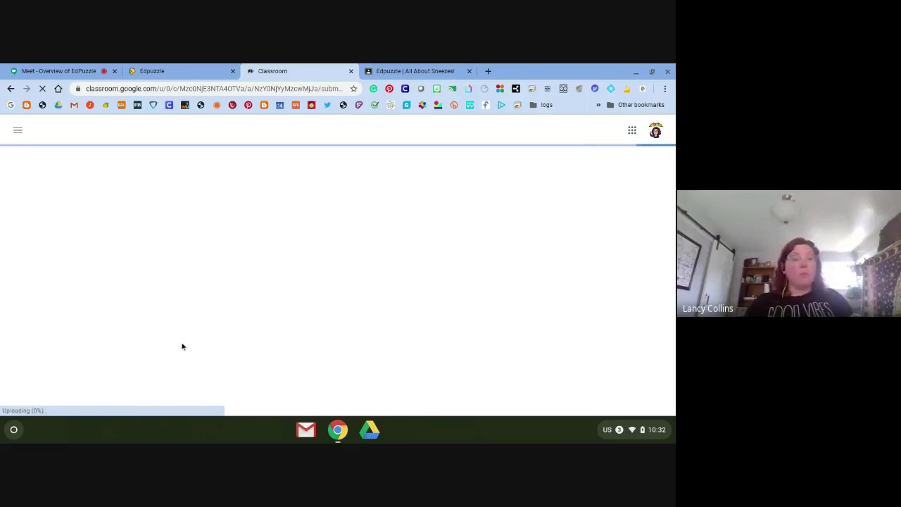
left_click(470, 71)
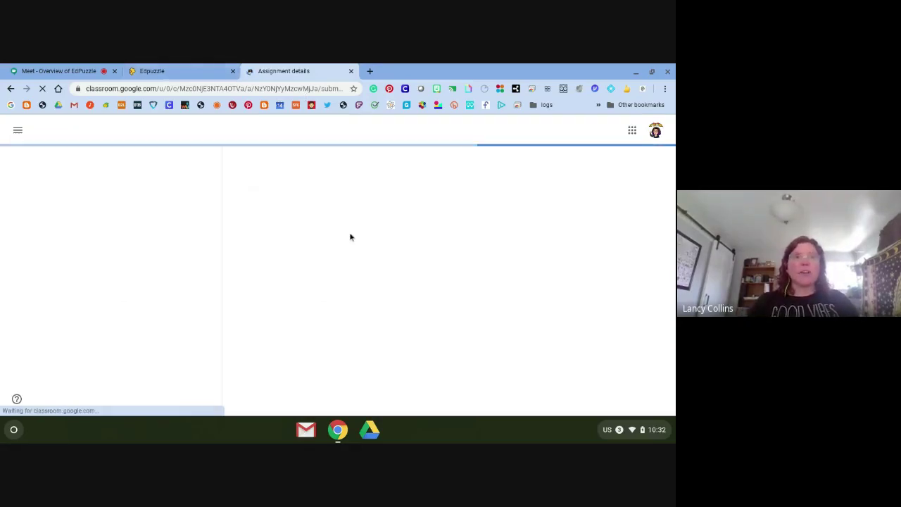
Switch to Edpuzzle and look over the student progress and options of the "Mr Empathy - Fondazione Empatia Milano" assignment.
left_click(203, 68)
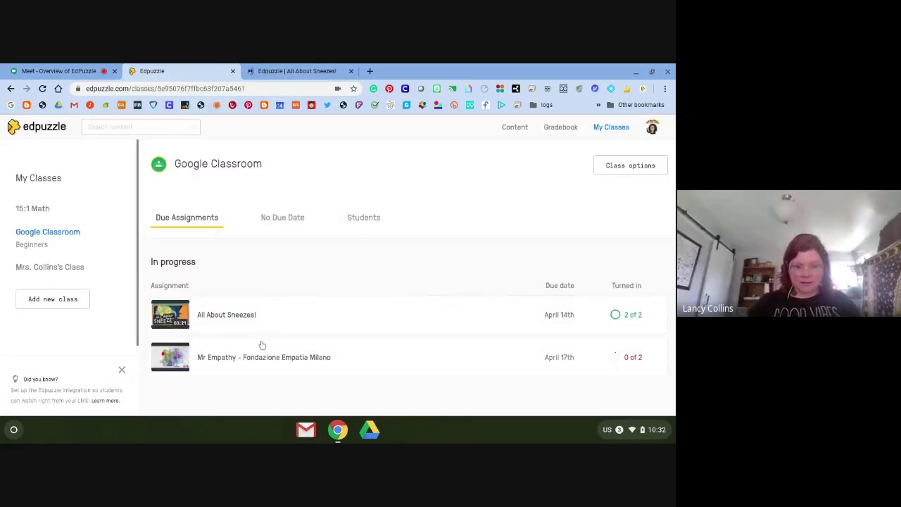
left_click(259, 359)
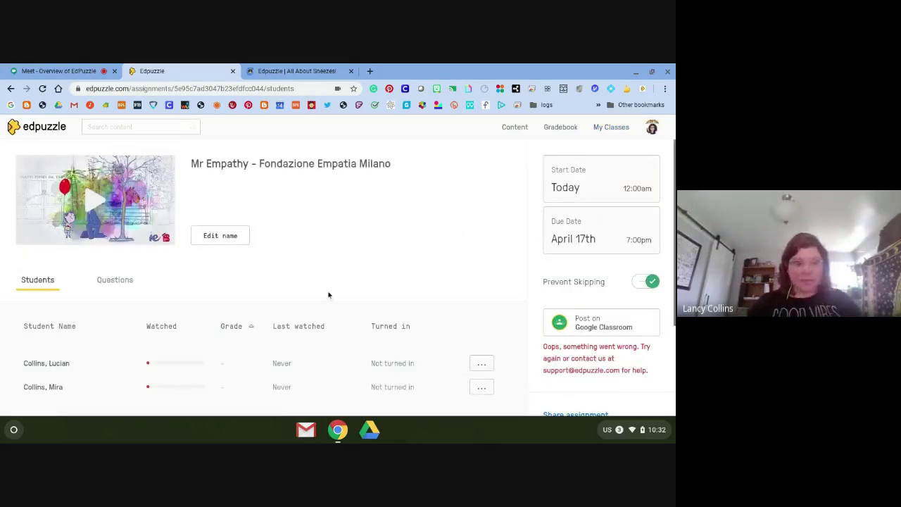
scroll(328, 295, "down", 3)
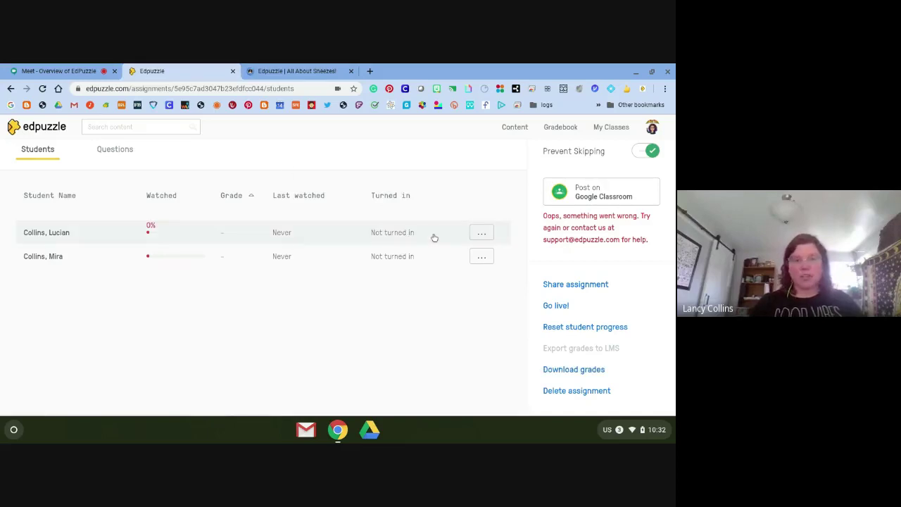
scroll(243, 273, "up", 3)
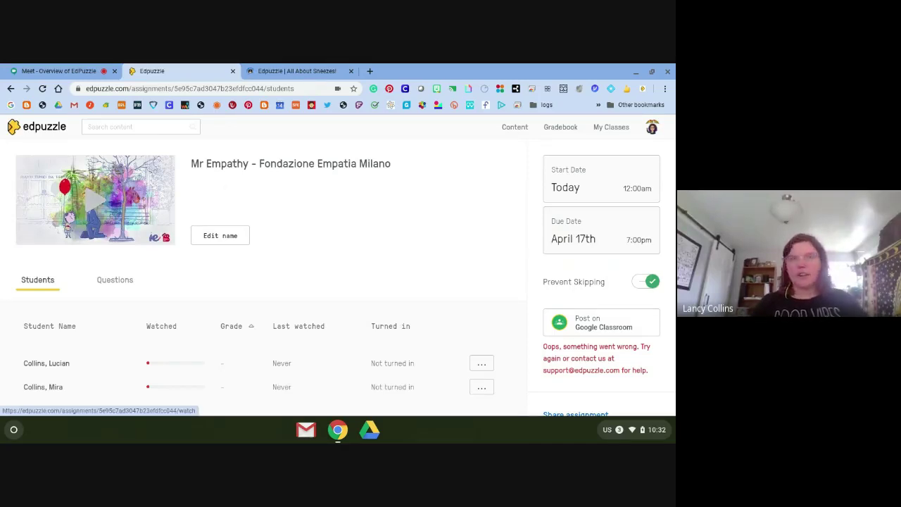
Switch to the "EdPuzzle Overview" document in Google Docs and go through the outline to the linked topic table.
left_click(83, 67)
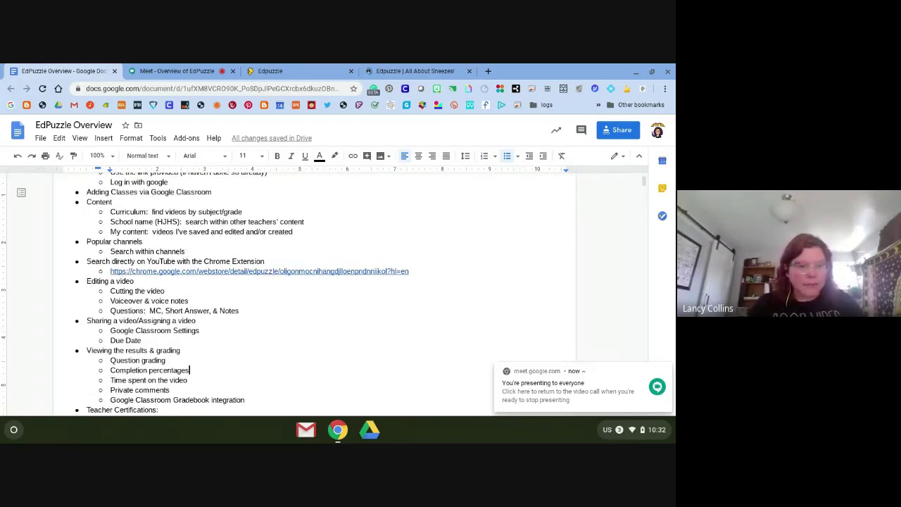
scroll(314, 292, "down", 5)
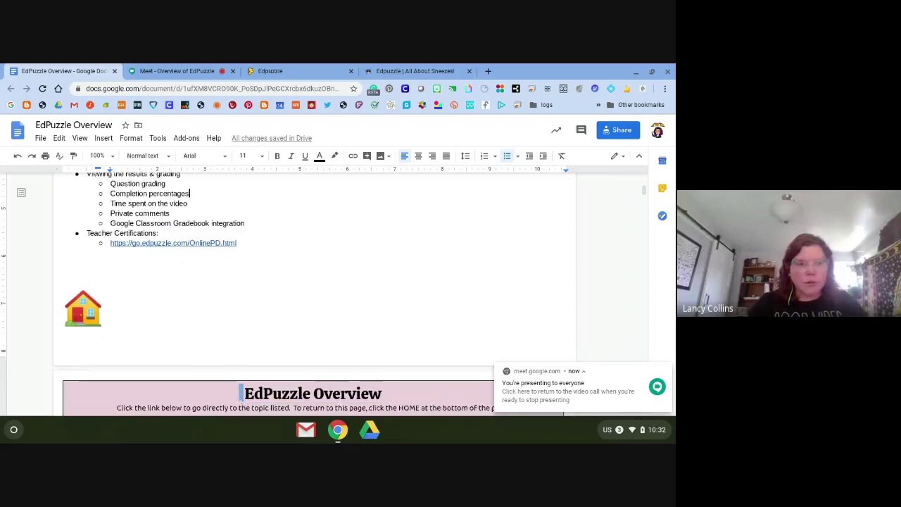
scroll(314, 292, "down", 3)
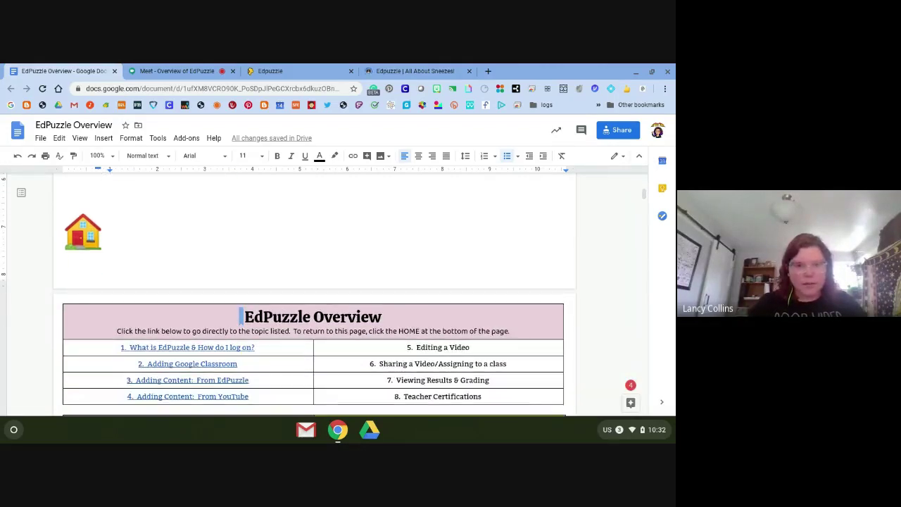
scroll(314, 292, "down", 2)
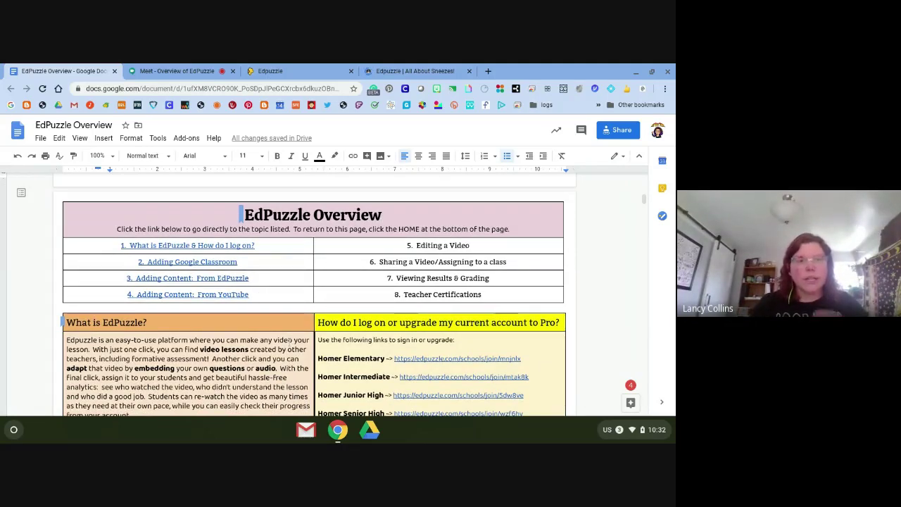
Show the "What is EdPuzzle & How do I log on?" topic and the house image's bookmark link at the end of its page.
left_click(187, 245)
scroll(187, 245, "down", 3)
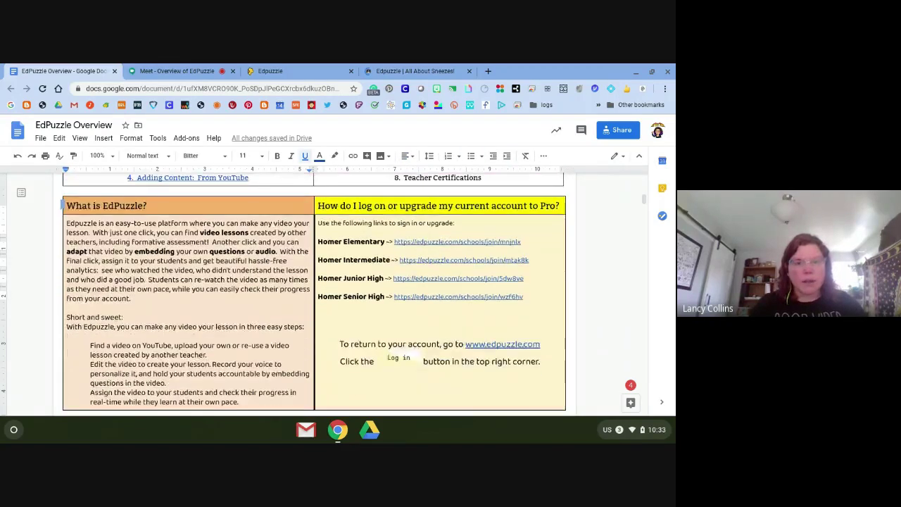
scroll(314, 291, "down", 3)
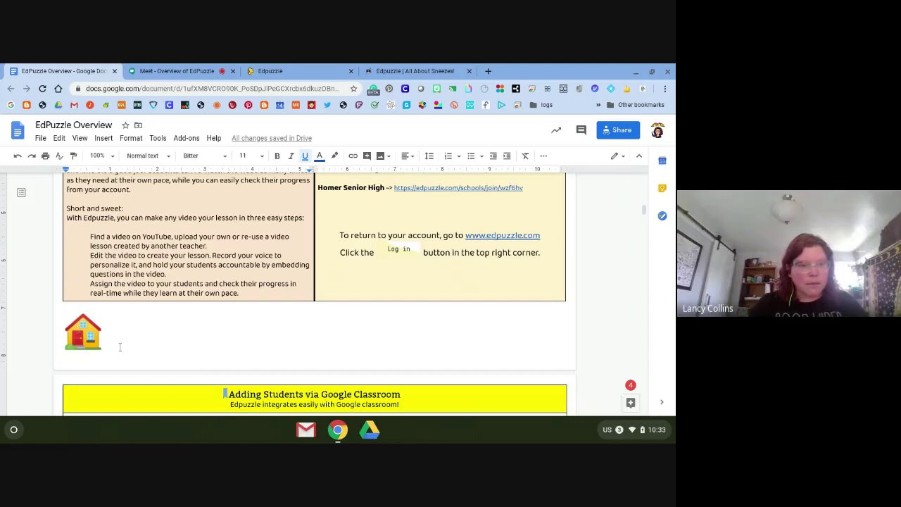
left_click(83, 332)
scroll(83, 333, "down", 4)
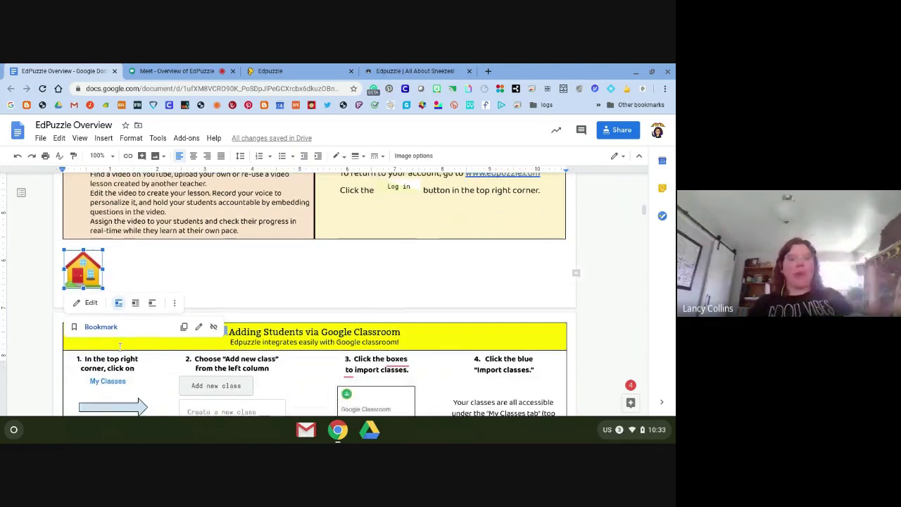
Look through the guide's sections on adding students via Google Classroom and adding content via EdPuzzle.
scroll(314, 293, "down", 5)
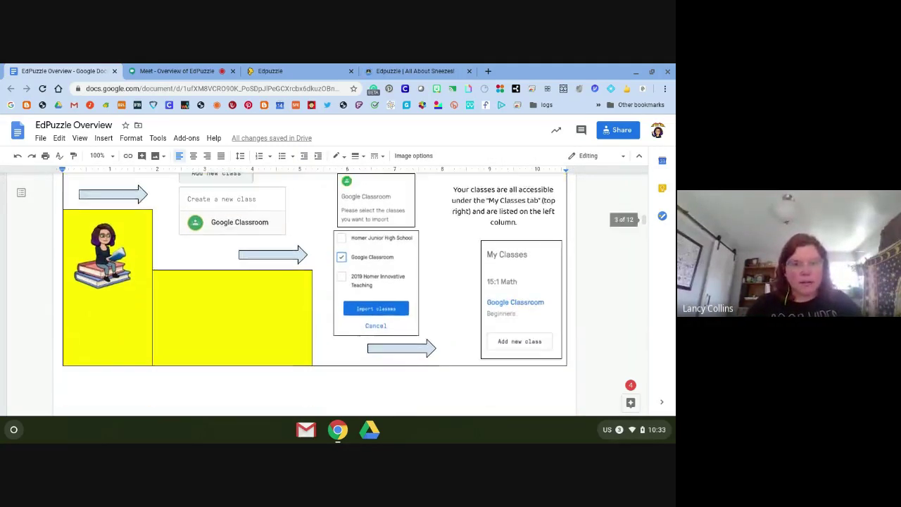
scroll(314, 293, "down", 5)
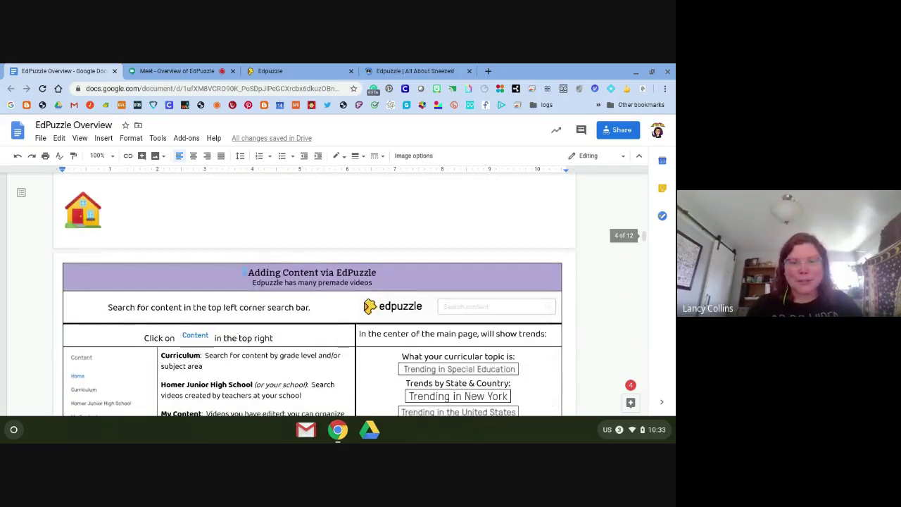
scroll(546, 398, "down", 4)
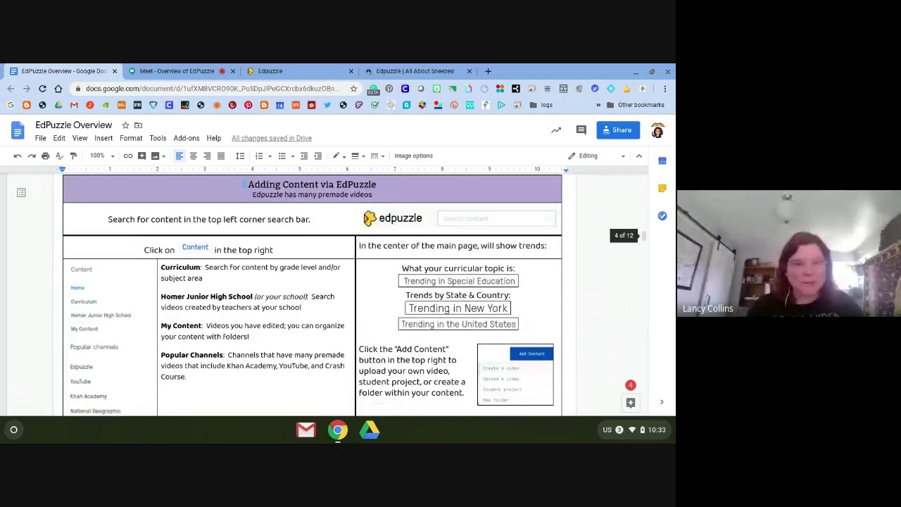
Look through the guide's sections on adding YouTube content and editing videos, and return to the topic table through the house image's bookmark.
scroll(314, 293, "down", 5)
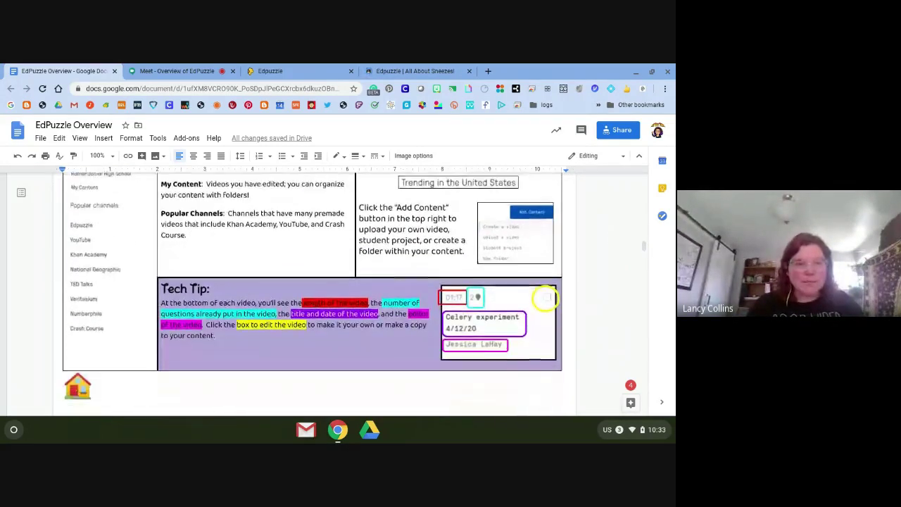
scroll(545, 236, "down", 13)
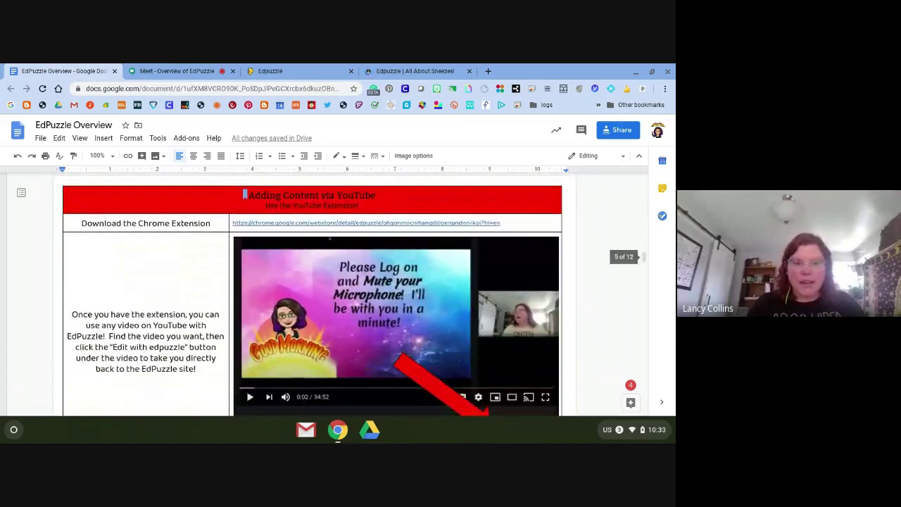
scroll(313, 296, "down", 4)
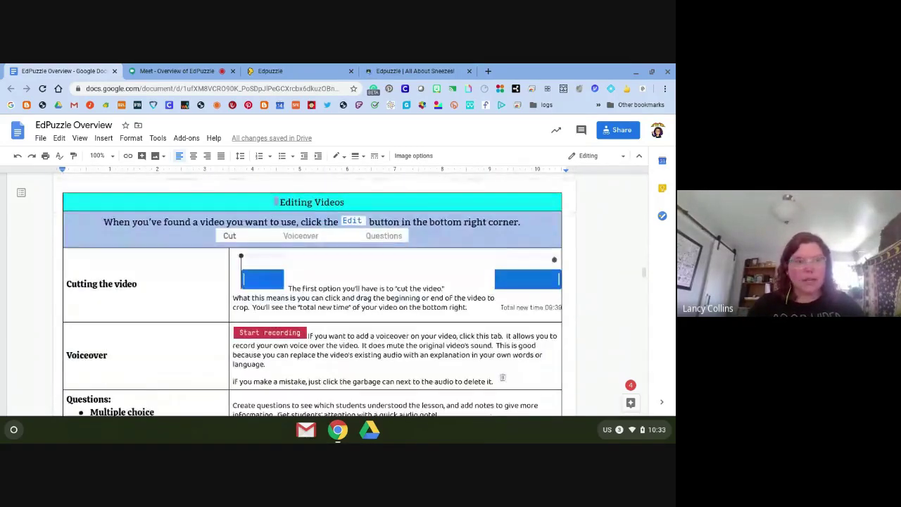
scroll(313, 293, "down", 2)
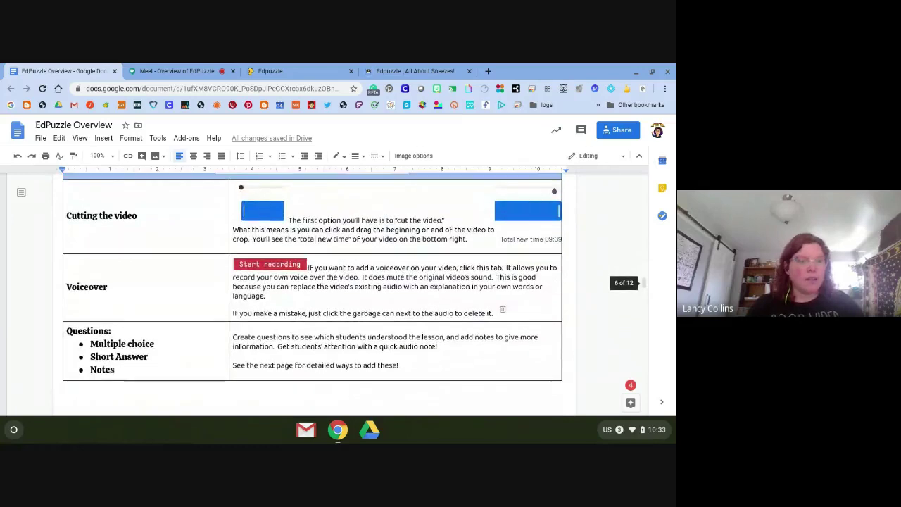
scroll(313, 293, "down", 6)
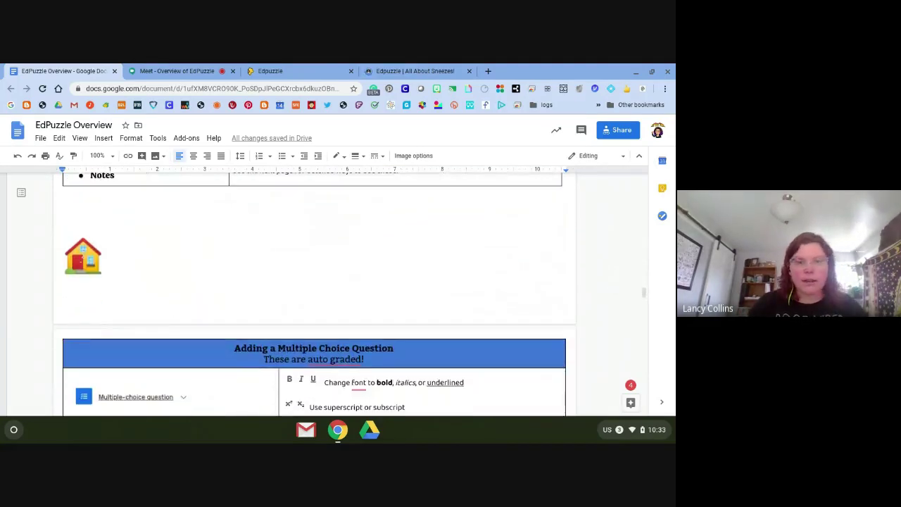
left_click(83, 256)
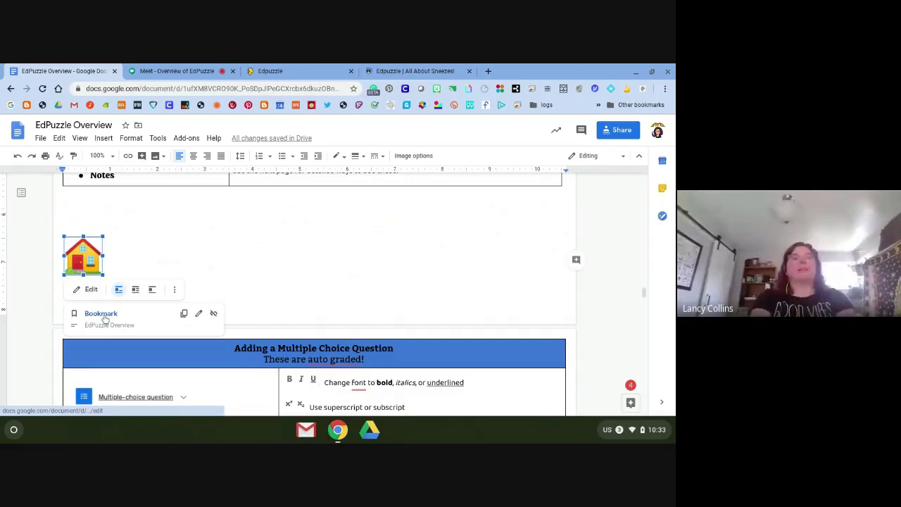
left_click(100, 314)
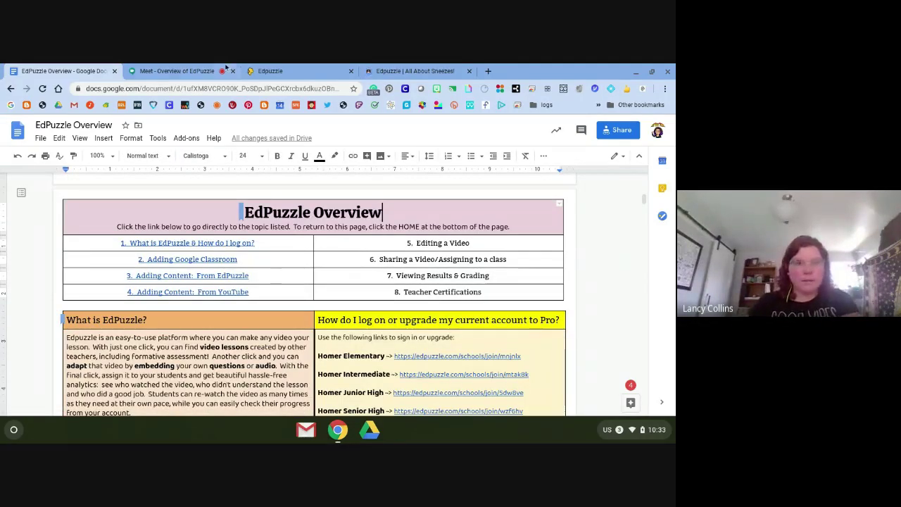
Close the "All About Sneezes!" page, switch to Edpuzzle and open the Teacher Certifications from the account's Certifications page.
left_click(469, 71)
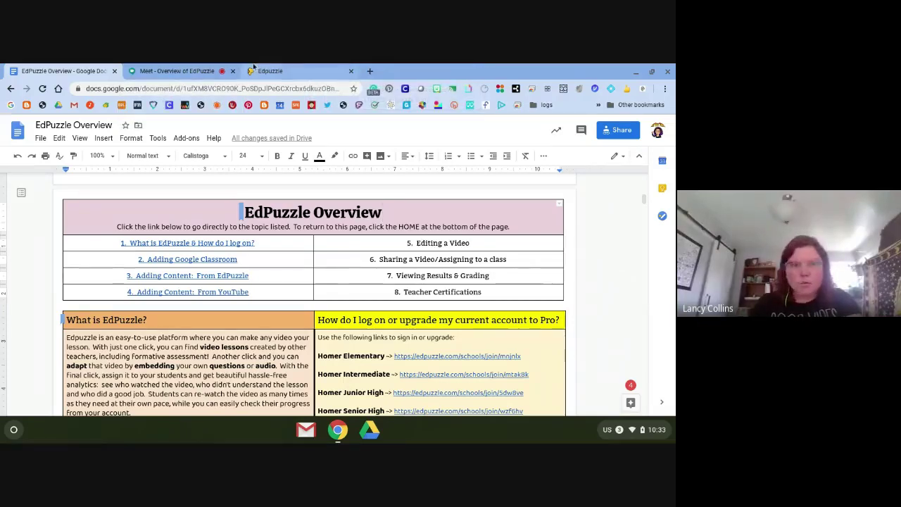
left_click(311, 68)
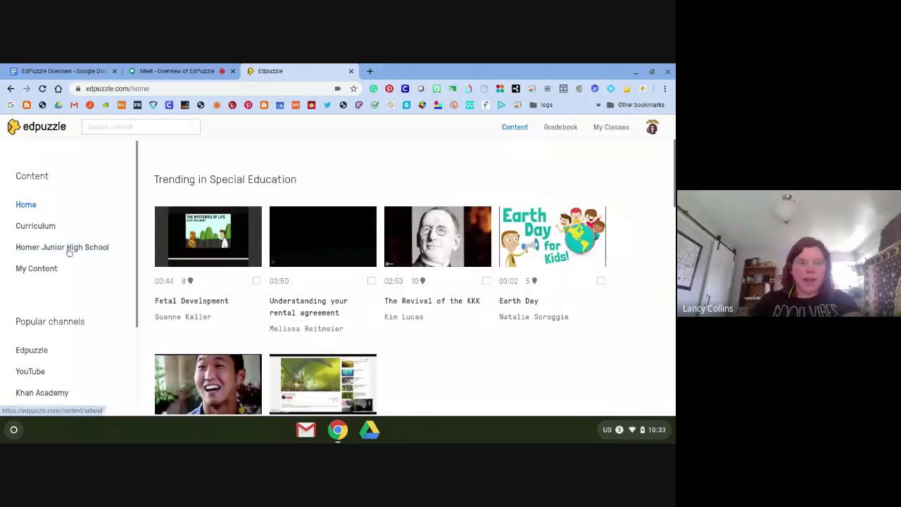
left_click(653, 129)
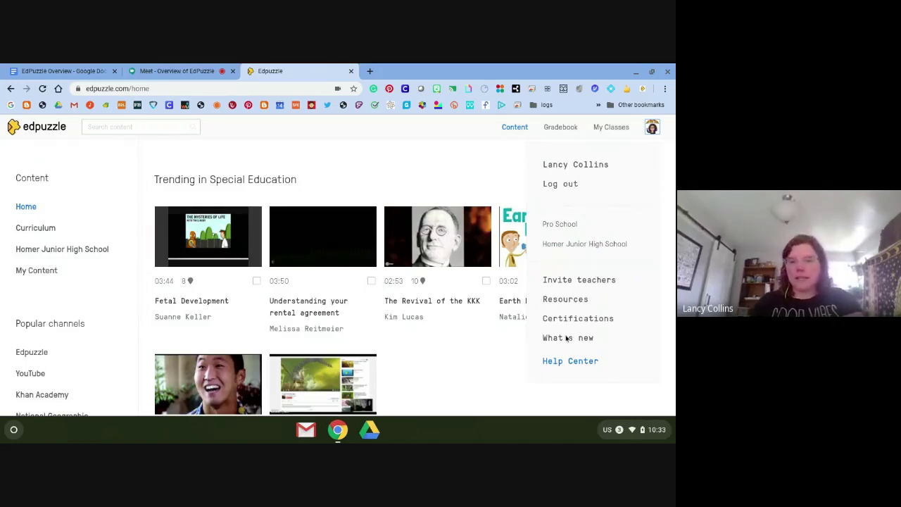
left_click(582, 320)
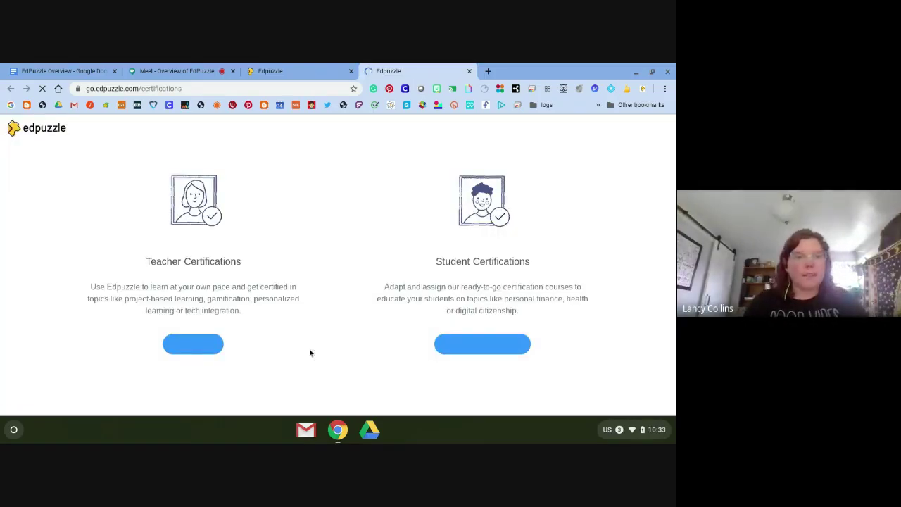
left_click(187, 345)
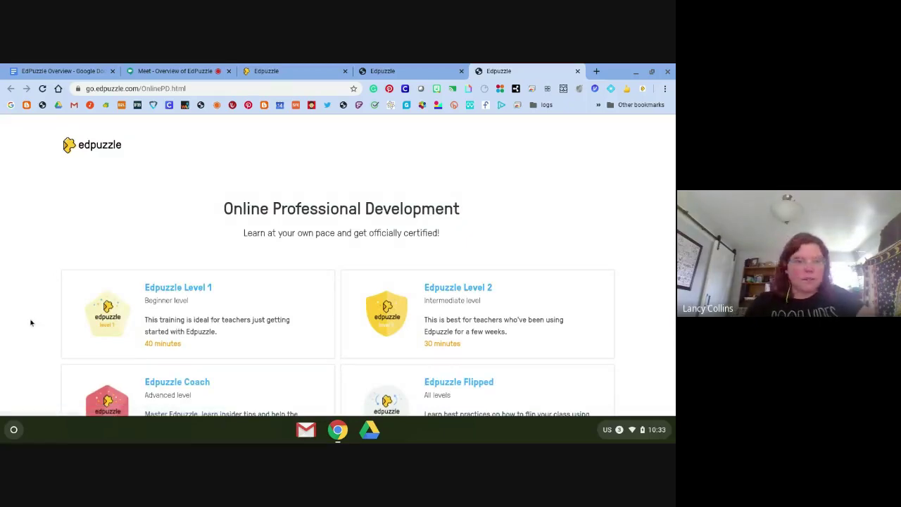
Look through the Online Professional Development courses, from Edpuzzle Level 1 to Google Tools and Planning, and return to the first ones.
scroll(30, 324, "down", 1)
scroll(30, 323, "down", 1)
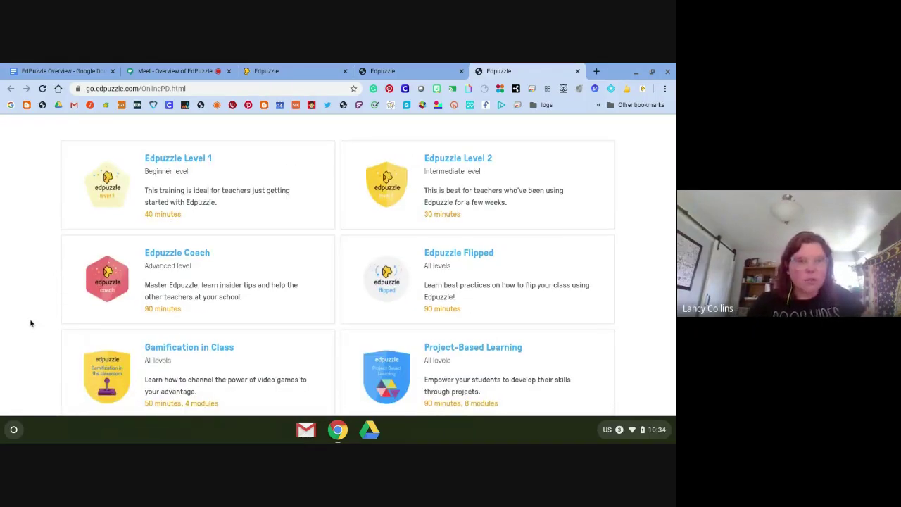
scroll(204, 269, "down", 1)
scroll(204, 270, "down", 2)
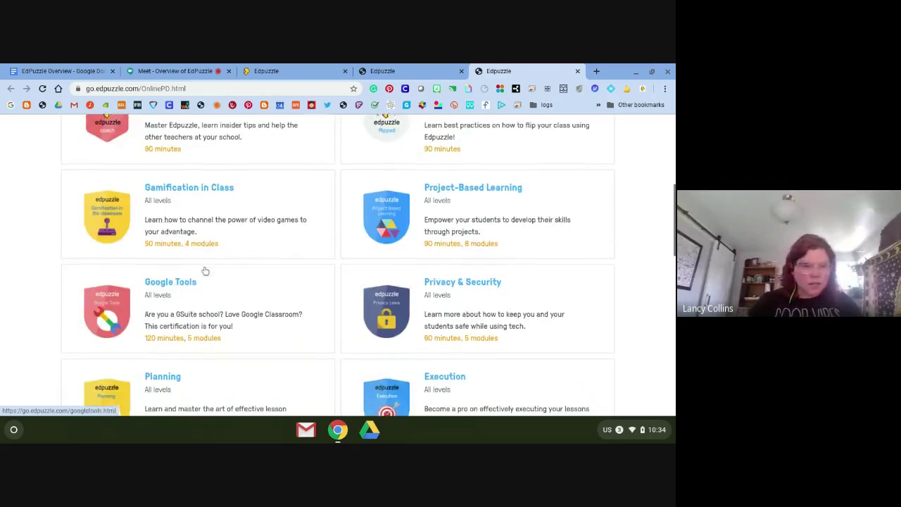
scroll(161, 321, "up", 4)
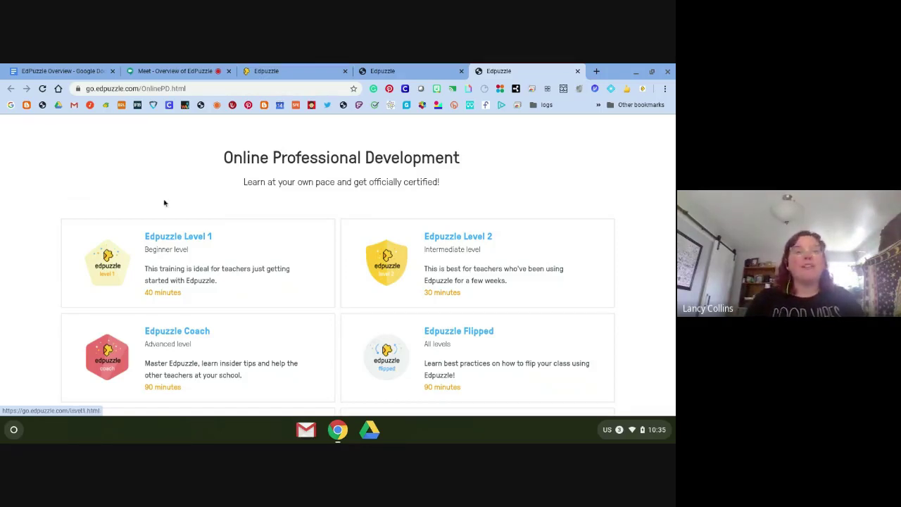
Switch to the "Overview of EdPuzzle" call in Google Meet and open the meeting chat.
left_click(266, 71)
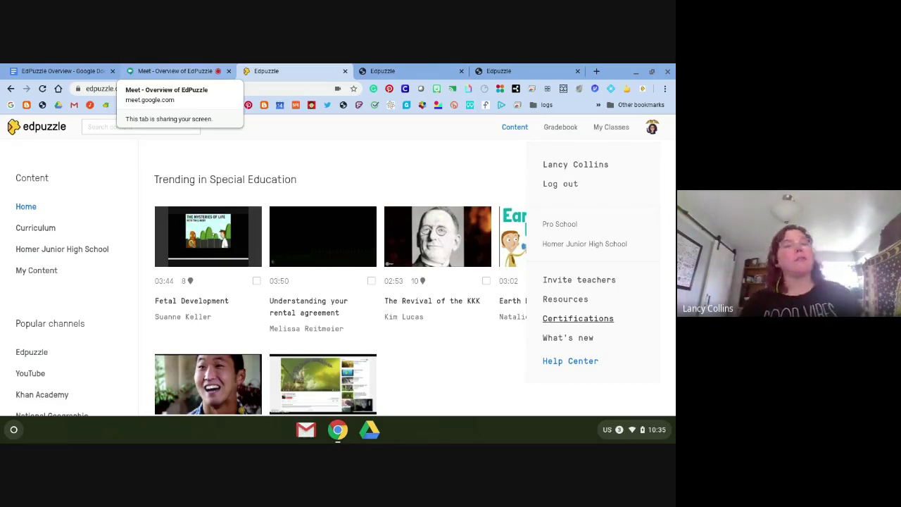
left_click(192, 66)
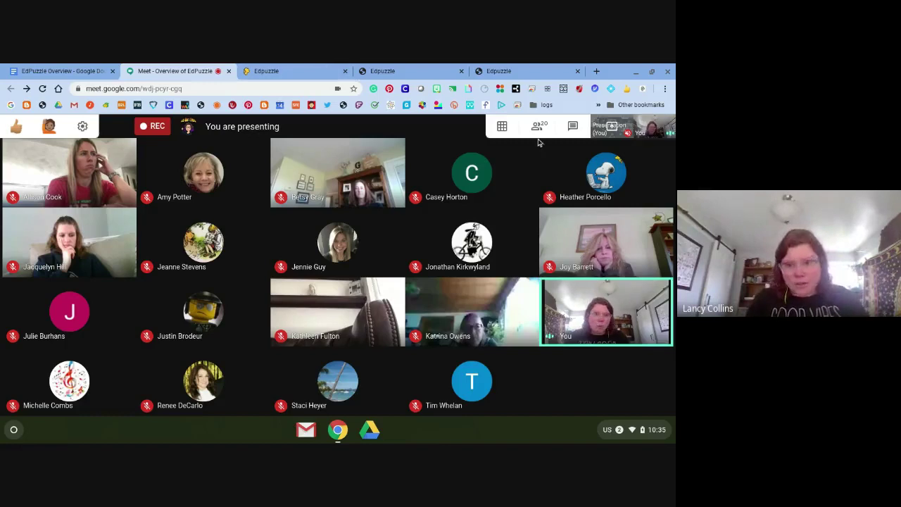
mouse_move(612, 126)
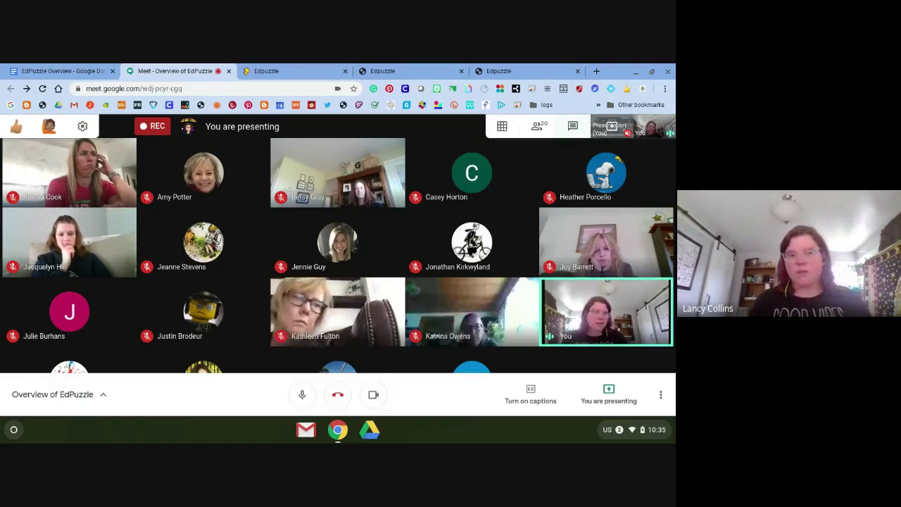
left_click(572, 126)
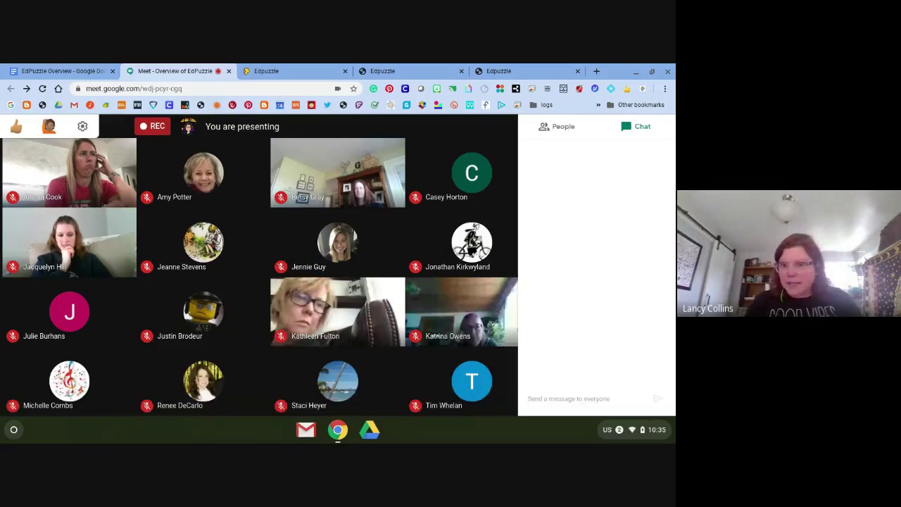
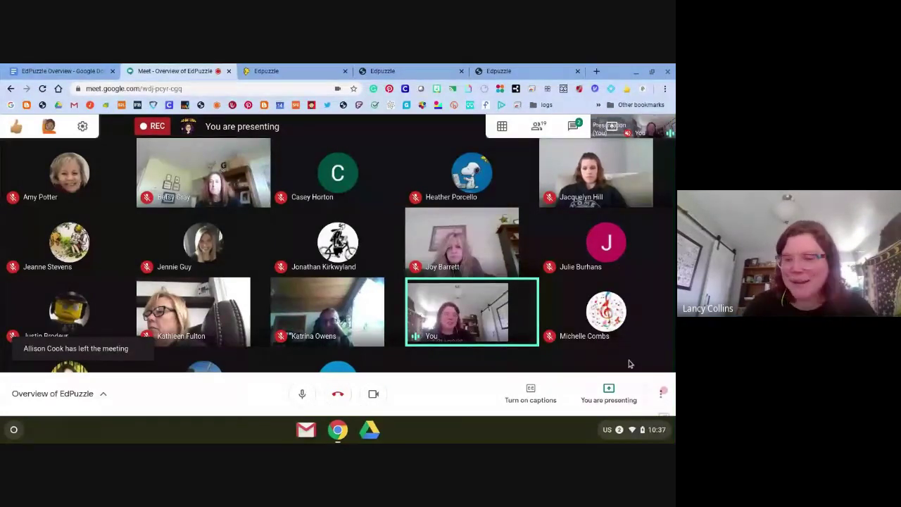
Stop recording the "Overview of EdPuzzle" meeting.
left_click(661, 392)
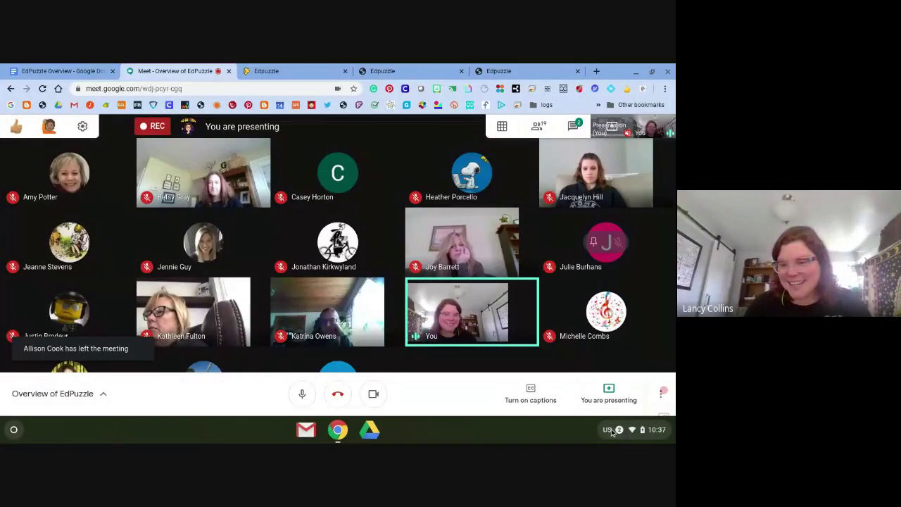
left_click(661, 393)
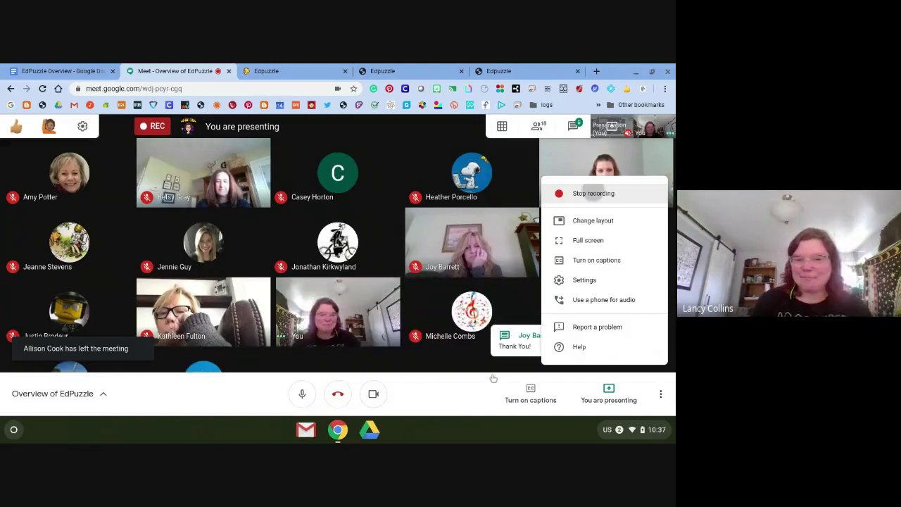
left_click(594, 193)
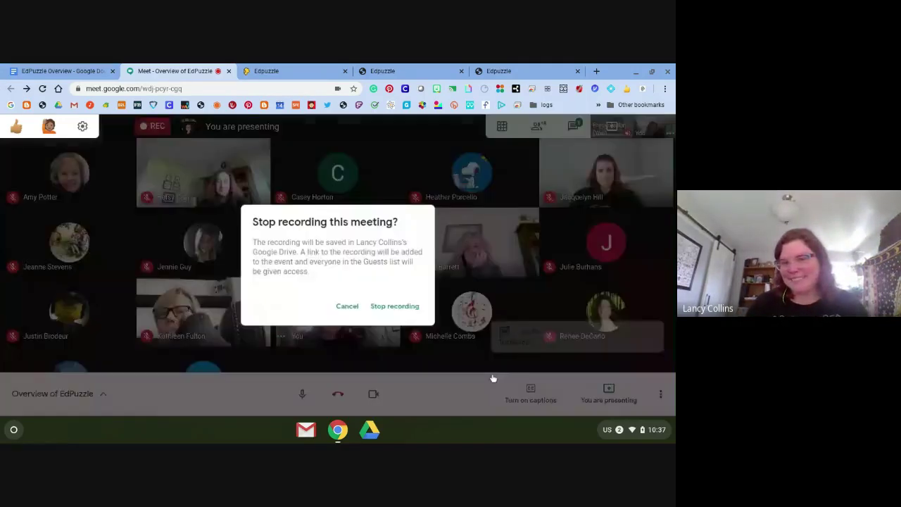